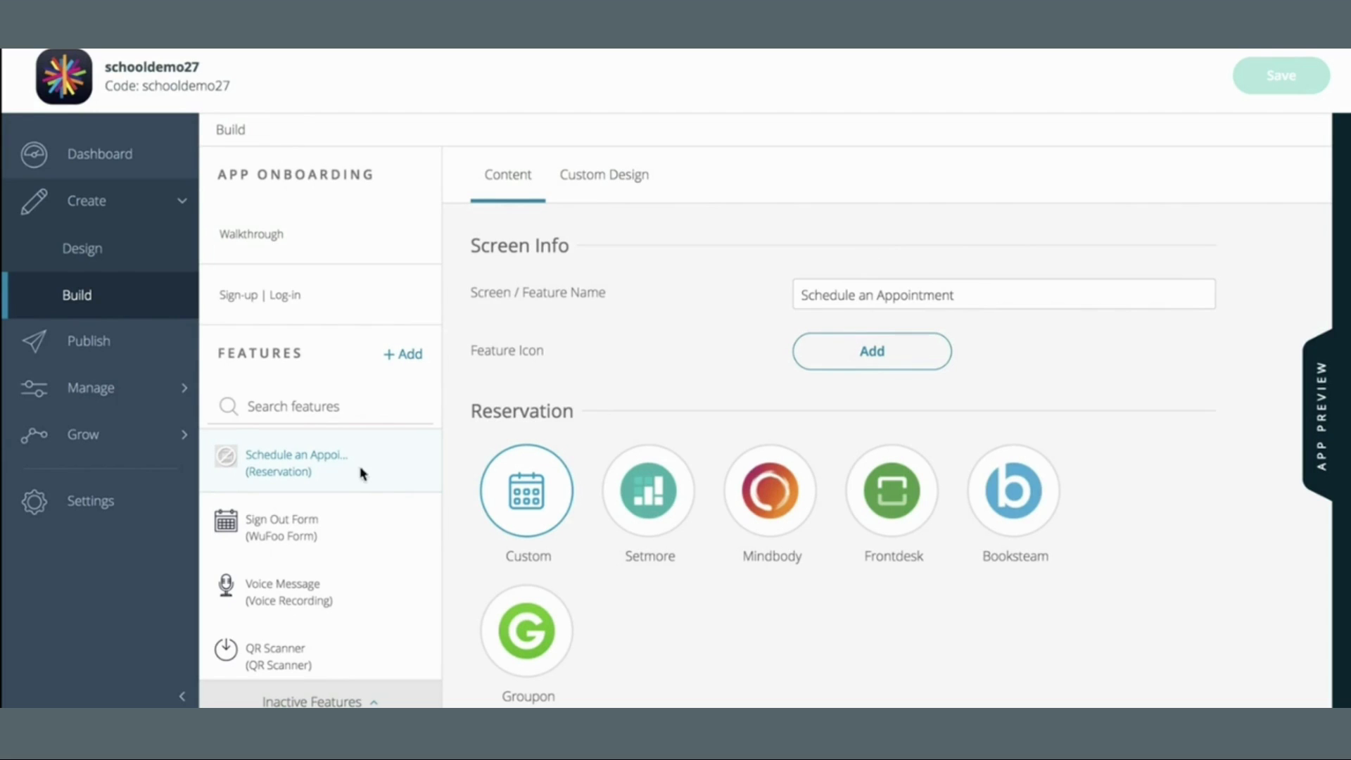
left_click_drag(829, 295, 954, 301)
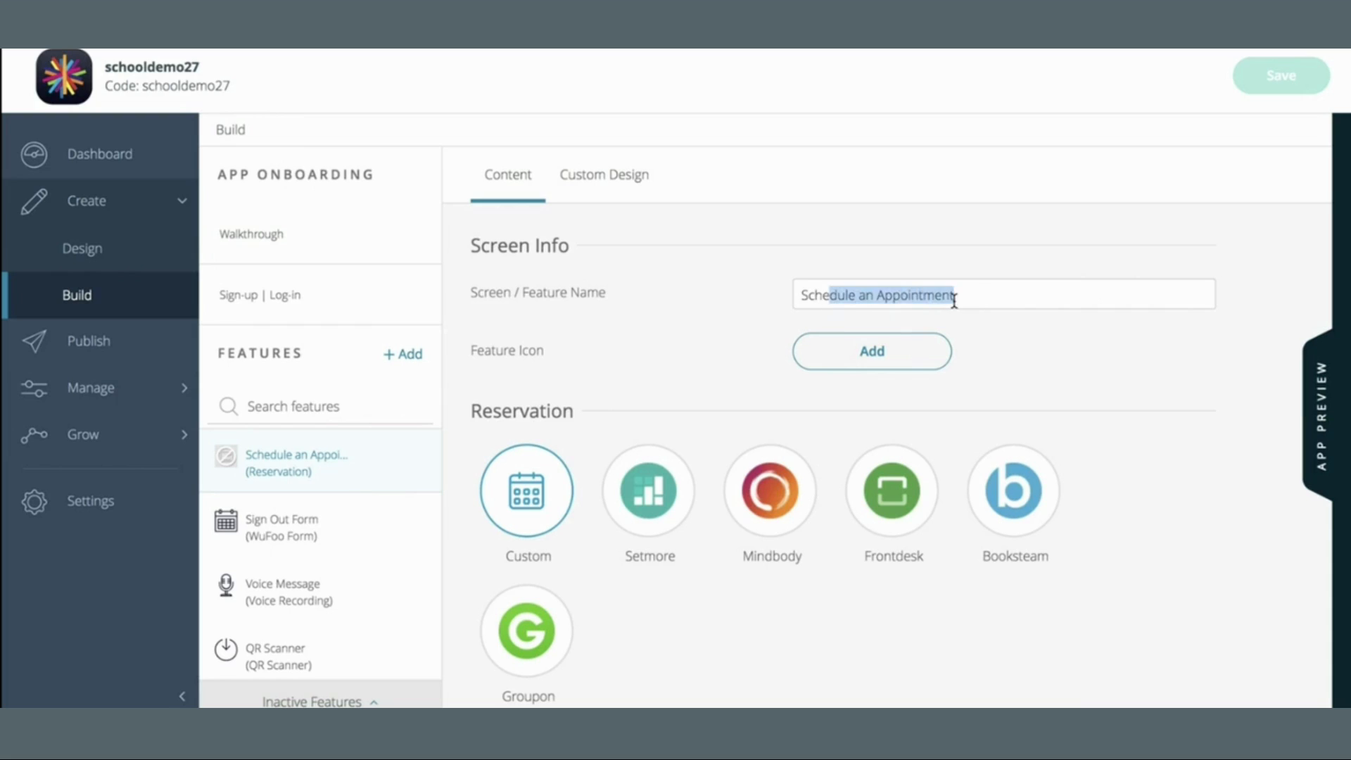
left_click(955, 301)
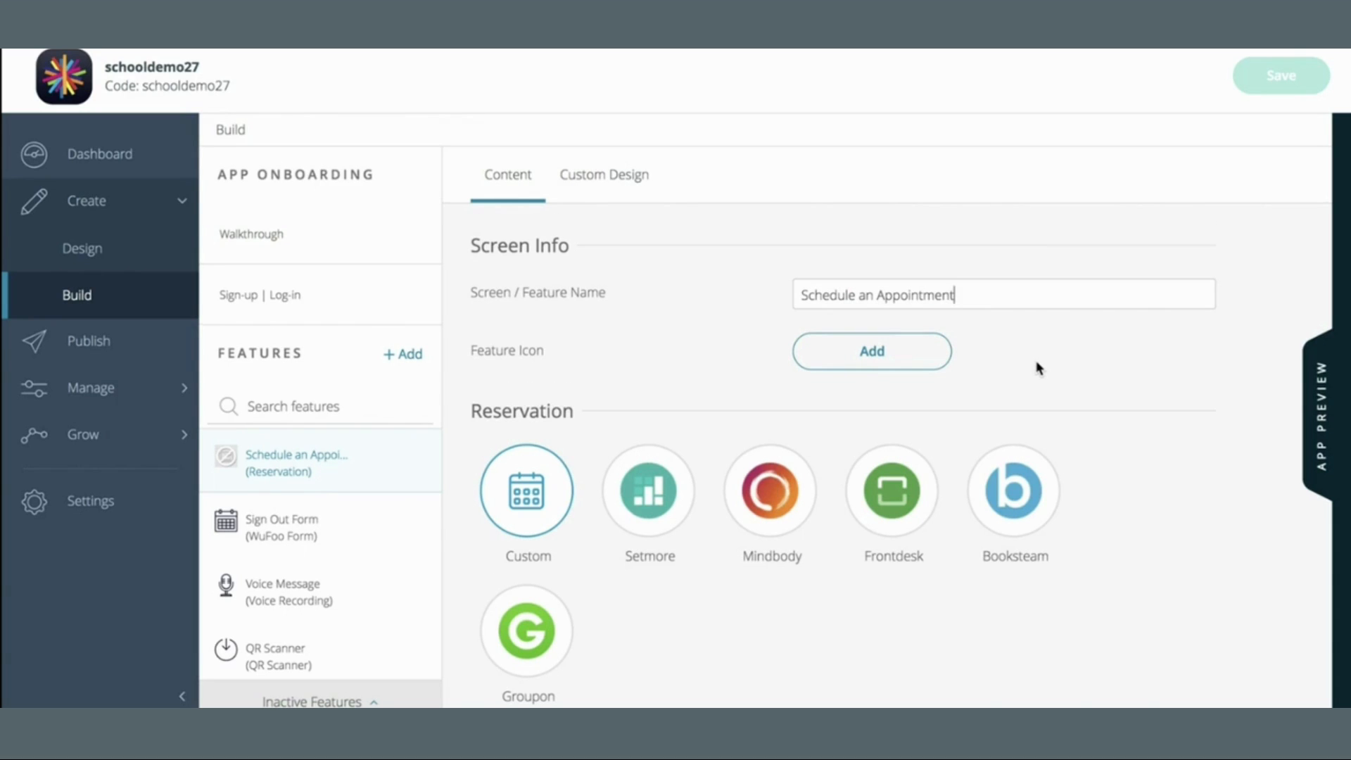
- Look through the Setmore, Mindbody, Frontdesk, Booksteam and Groupon reservation options and return to the Custom option
scroll(1037, 368, "down", 2)
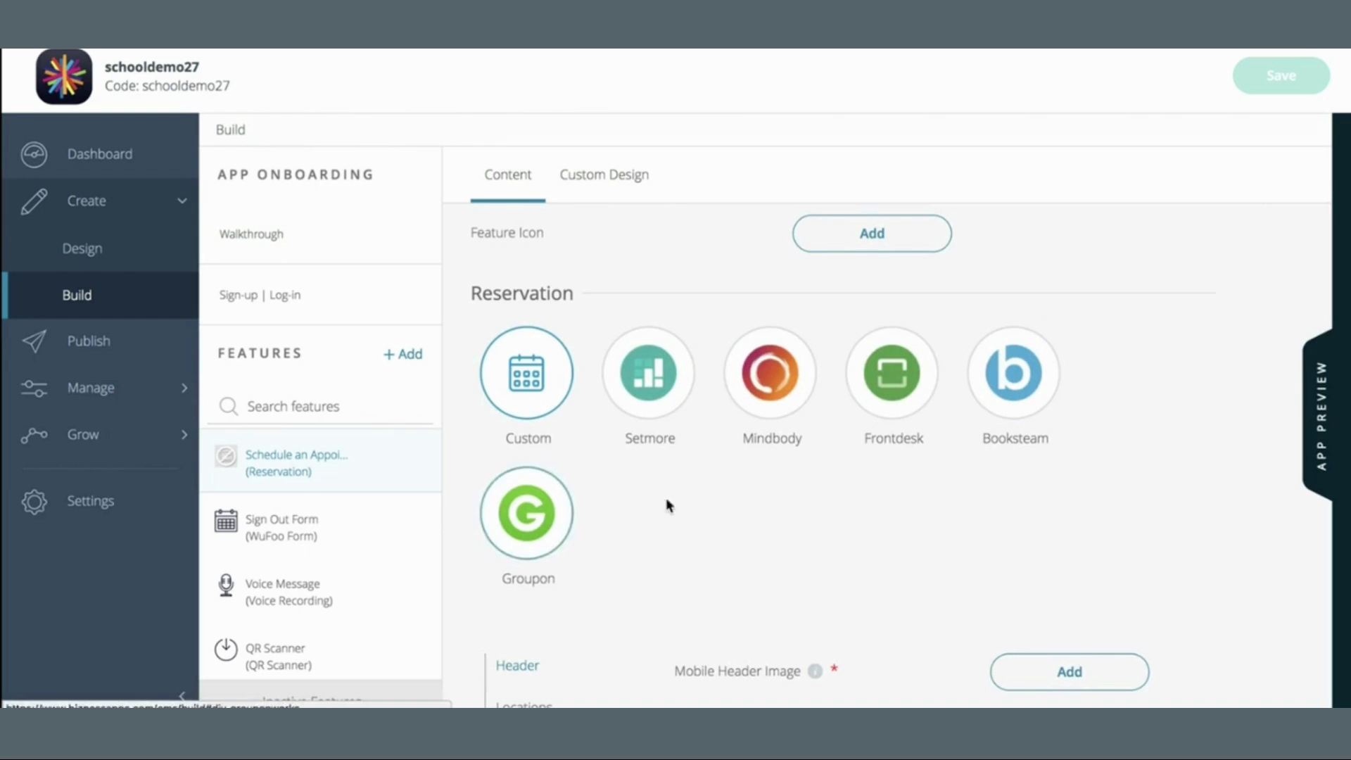
scroll(665, 492, "down", 2)
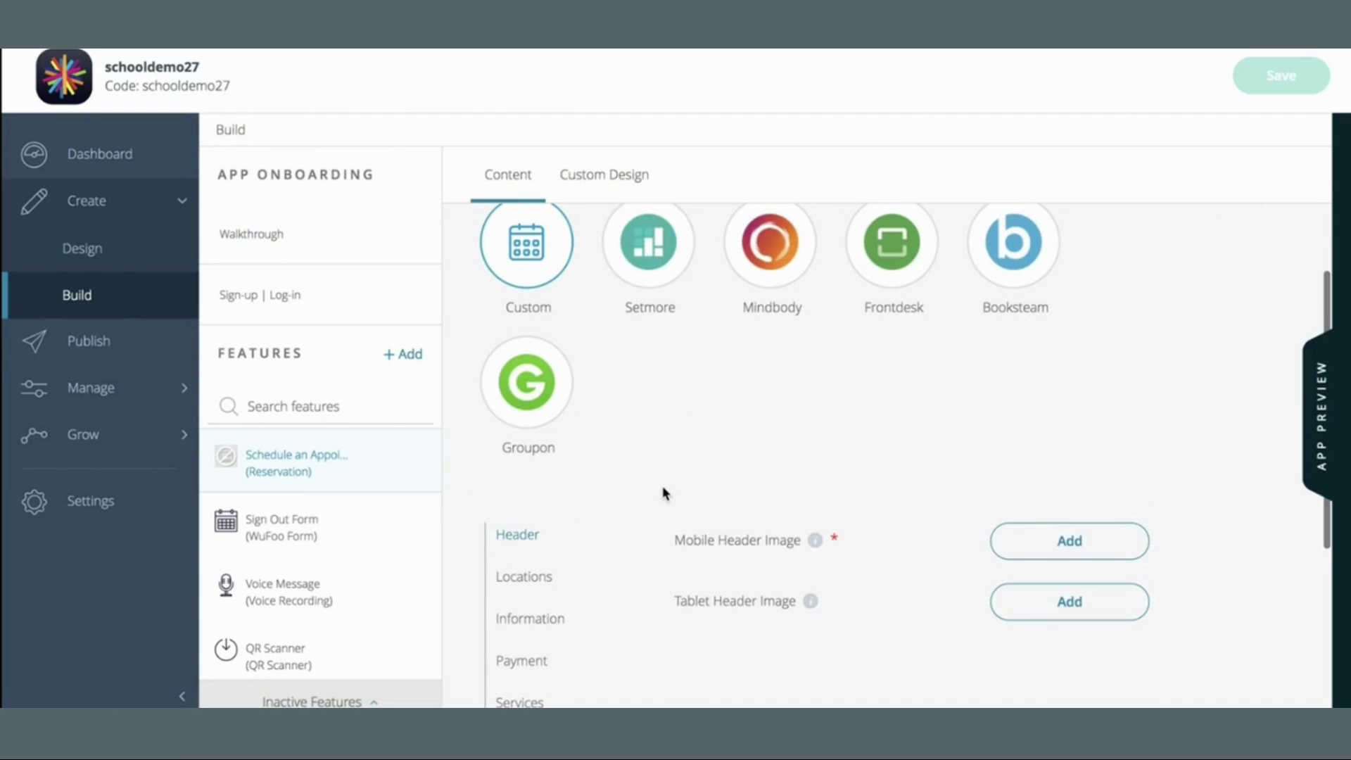
left_click(647, 277)
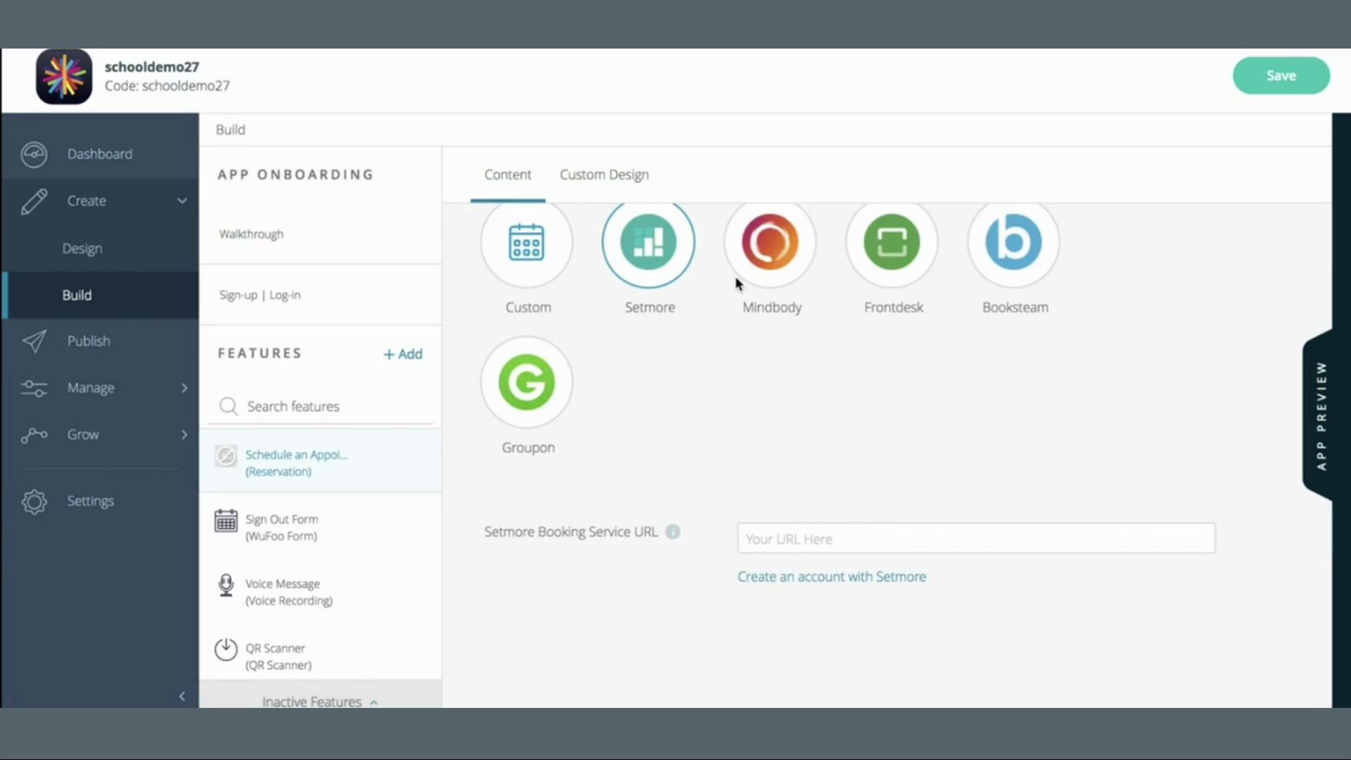
left_click(802, 264)
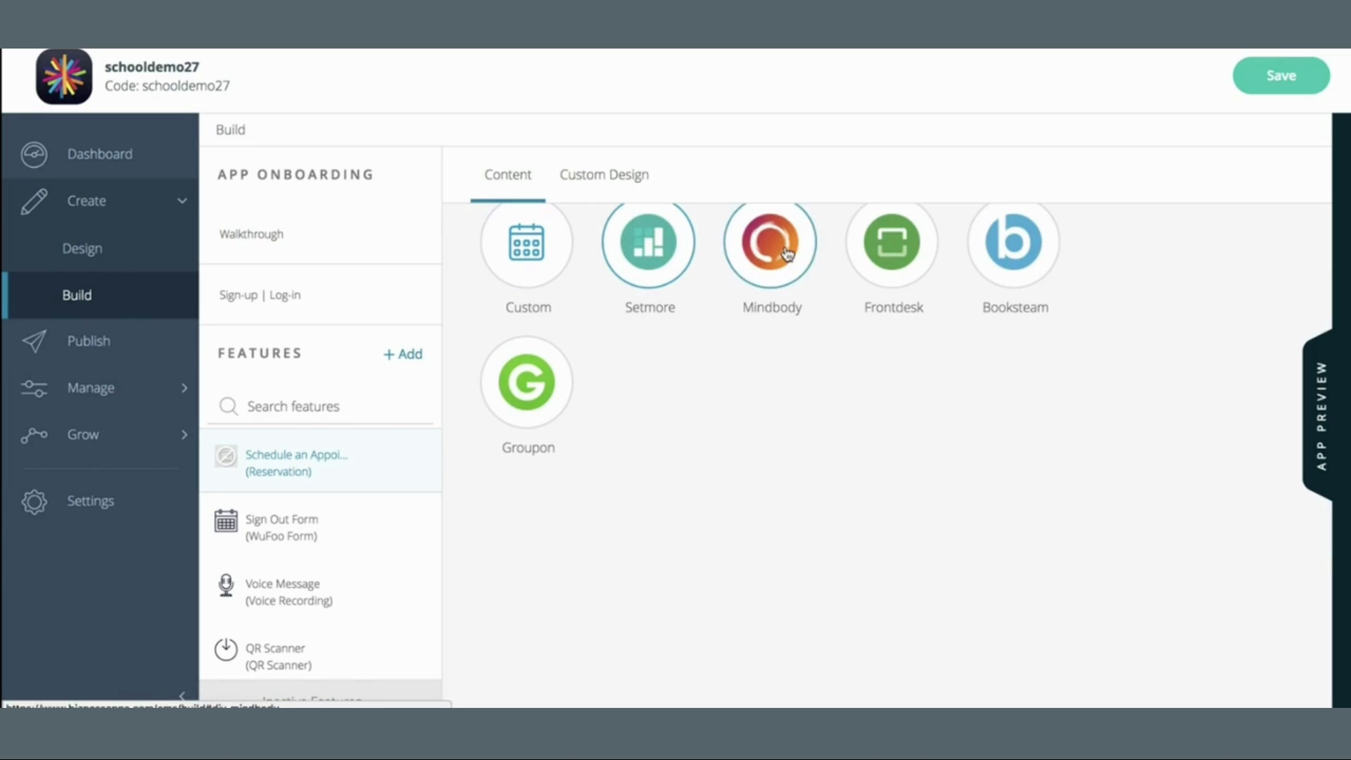
left_click(909, 275)
left_click(1020, 295)
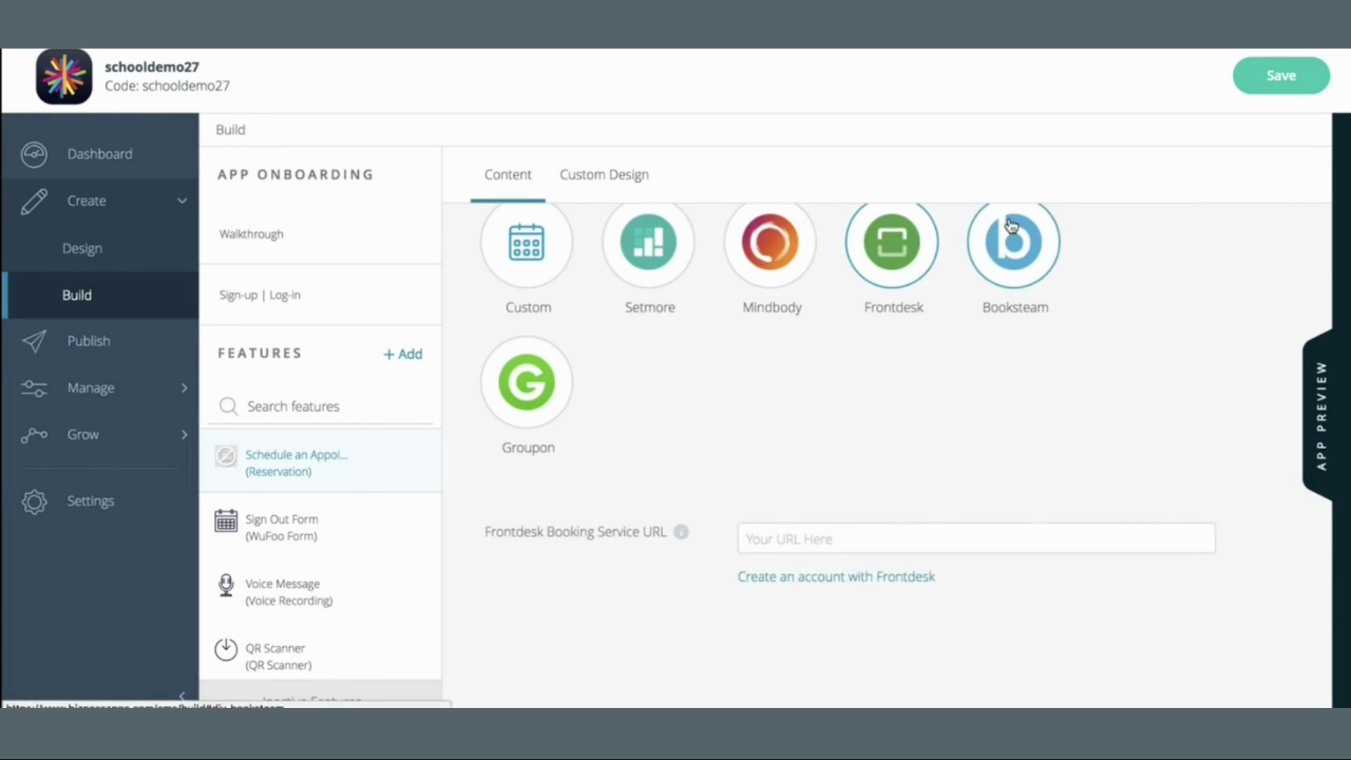
left_click(545, 401)
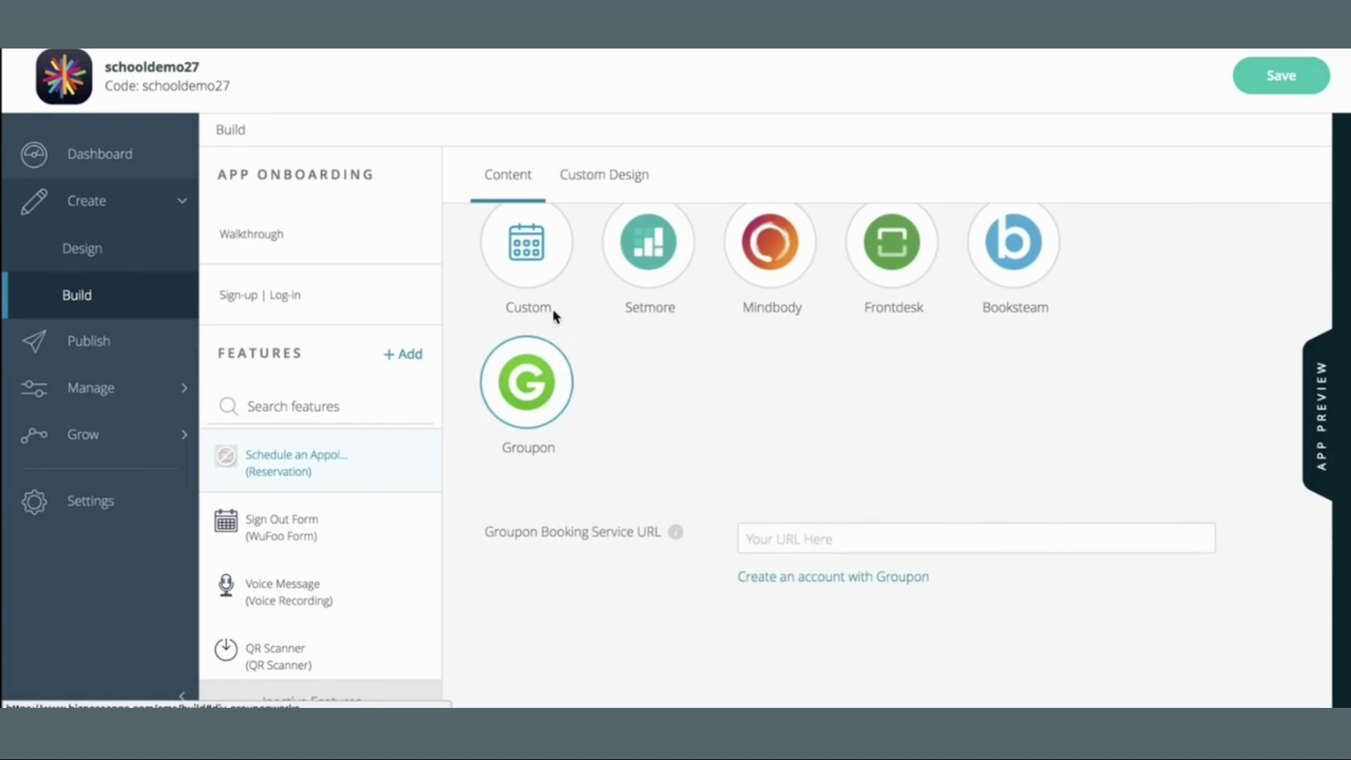
left_click(542, 268)
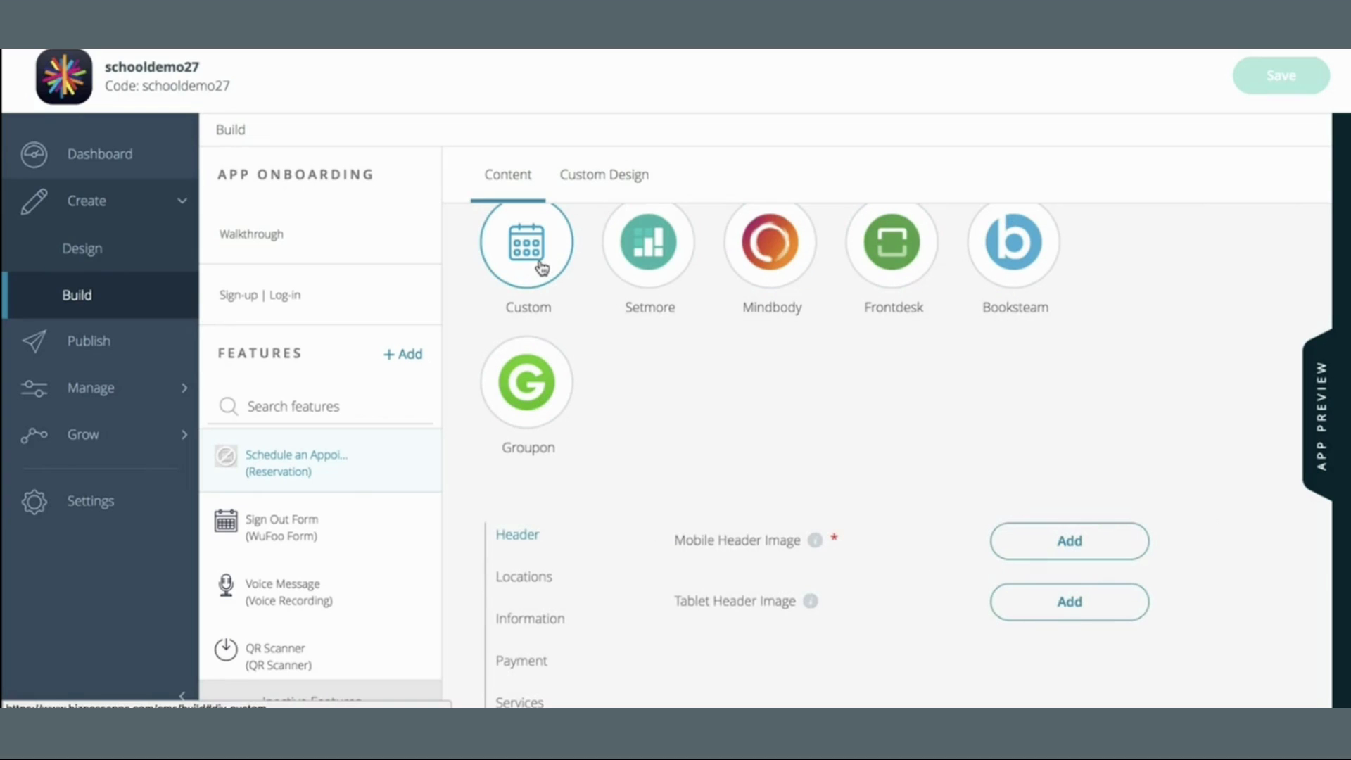
- Add the existing blurred bookshelf picture as the mobile header image and save the feature
scroll(929, 470, "down", 3)
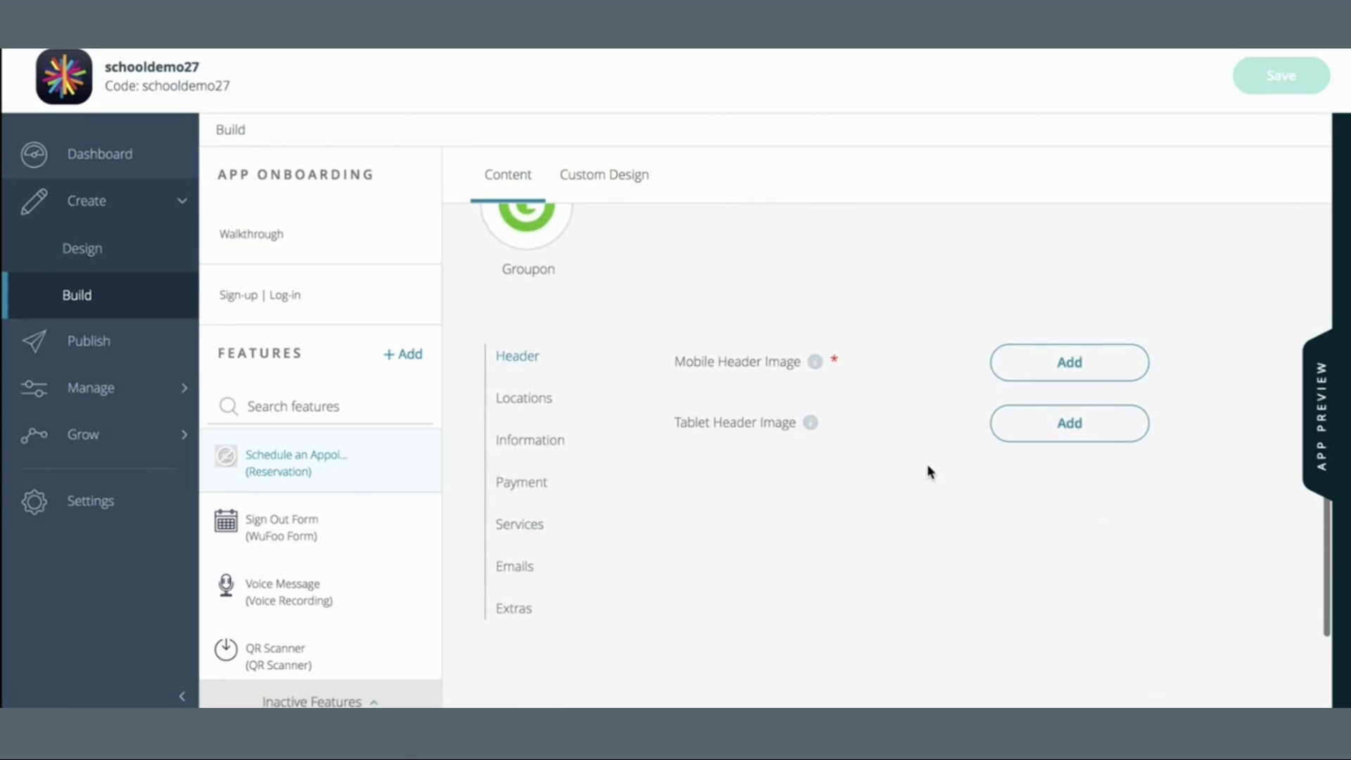
left_click(1031, 359)
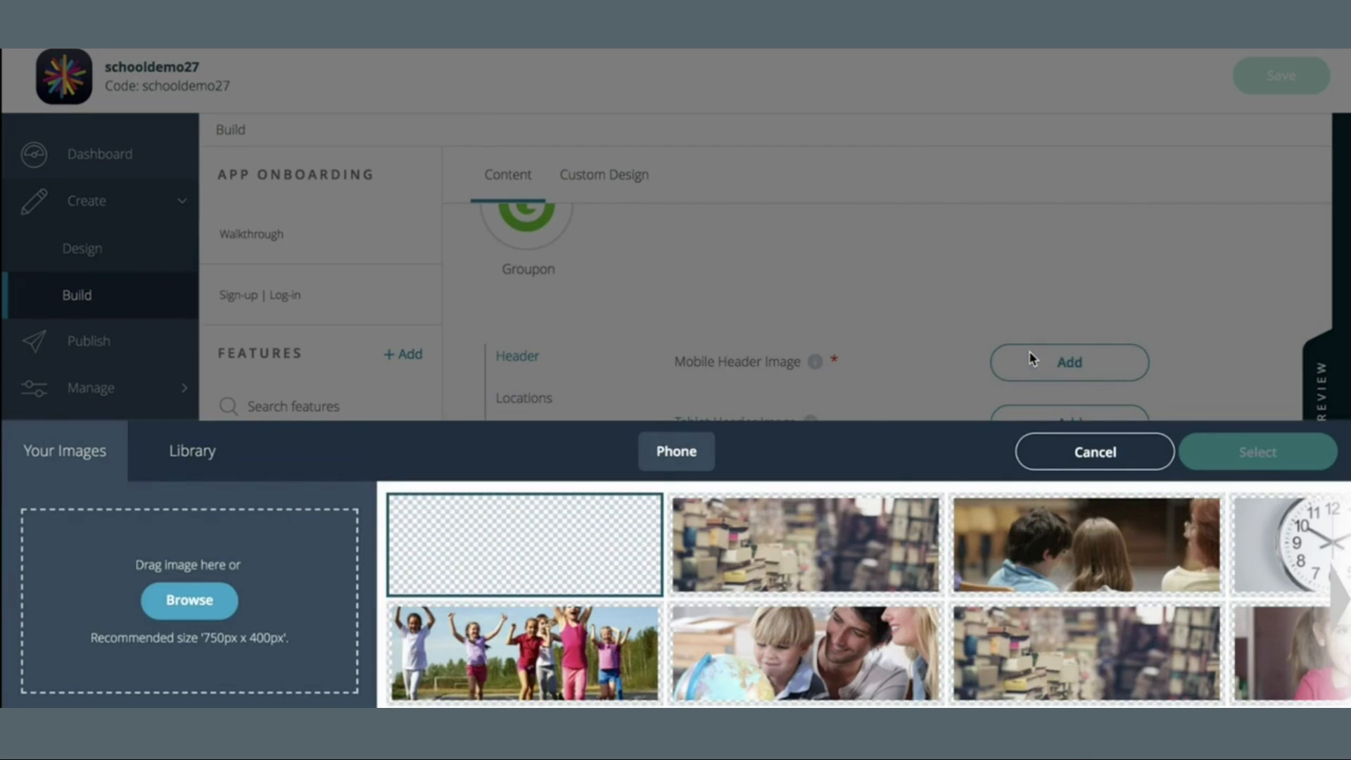
scroll(765, 609, "right", 3)
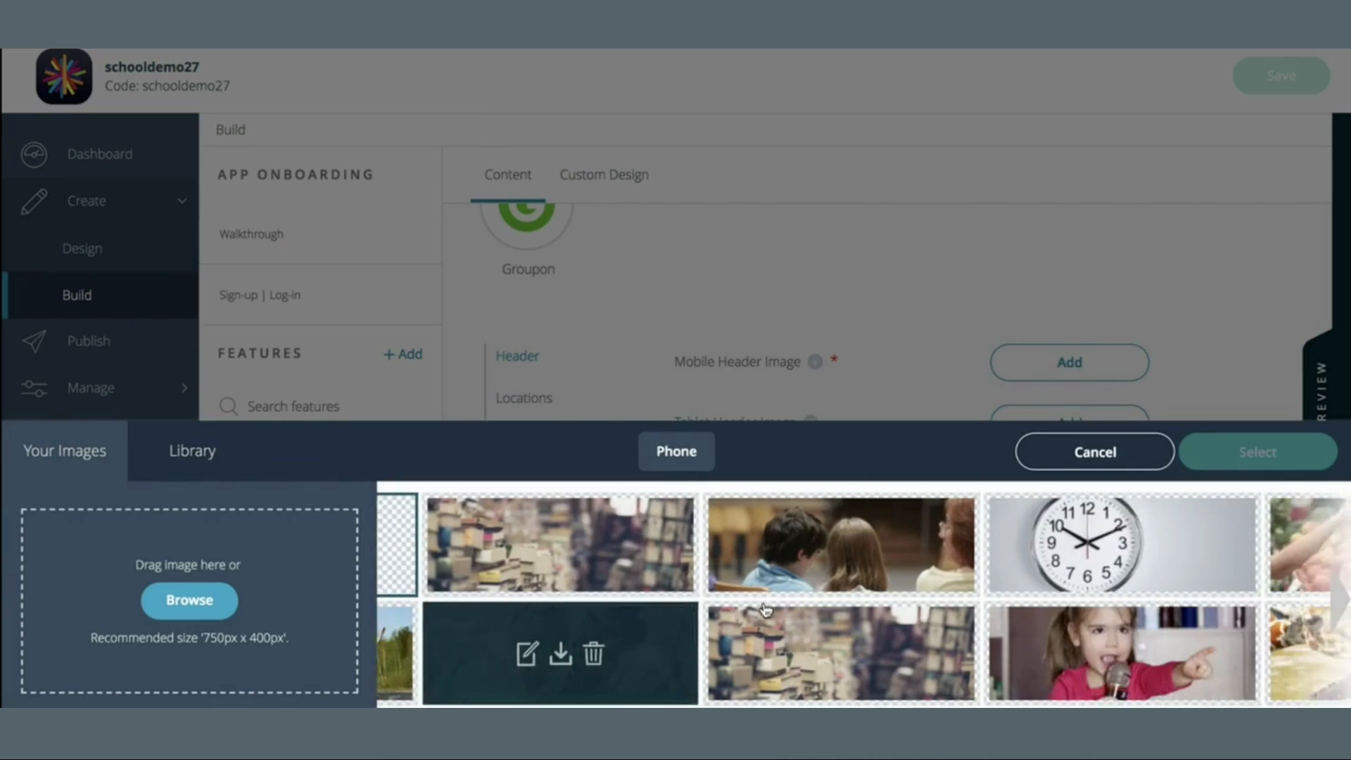
scroll(765, 609, "right", 5)
scroll(765, 609, "left", 8)
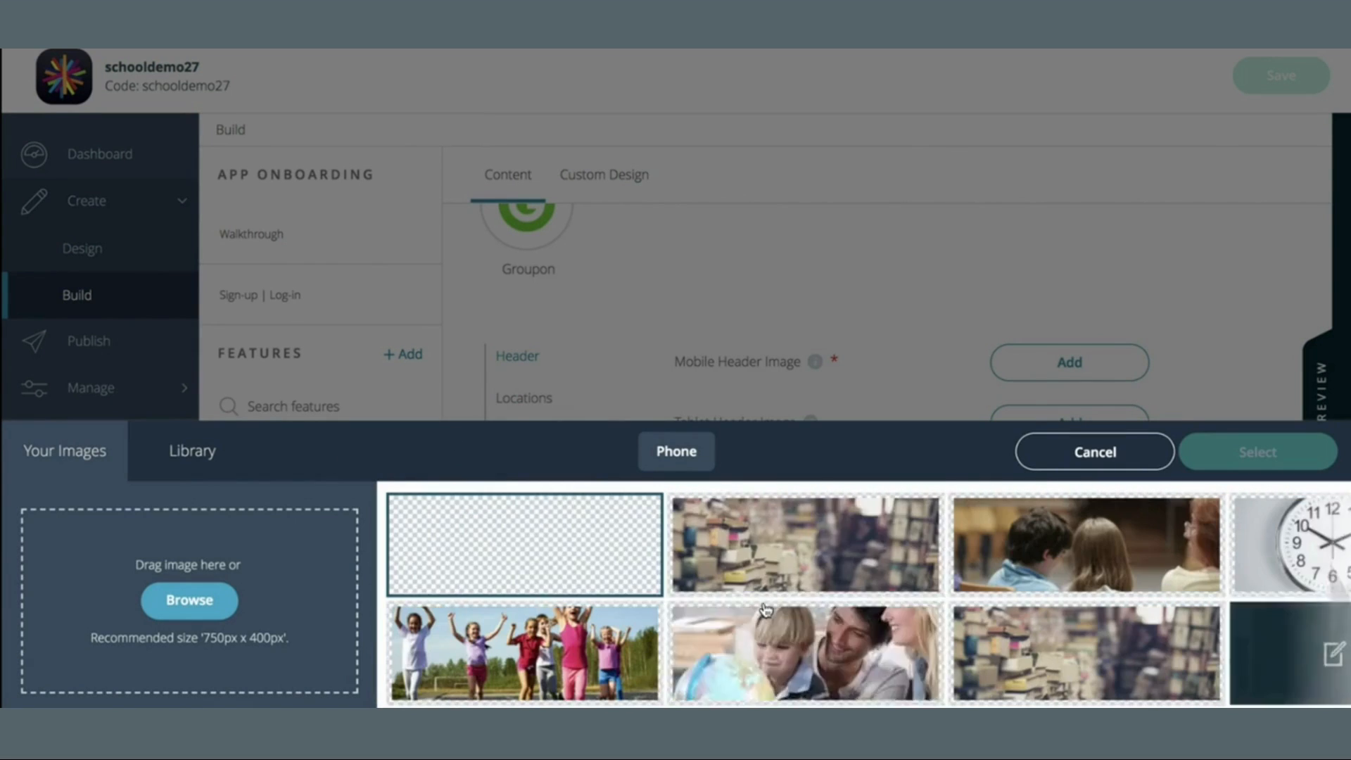
left_click(809, 538)
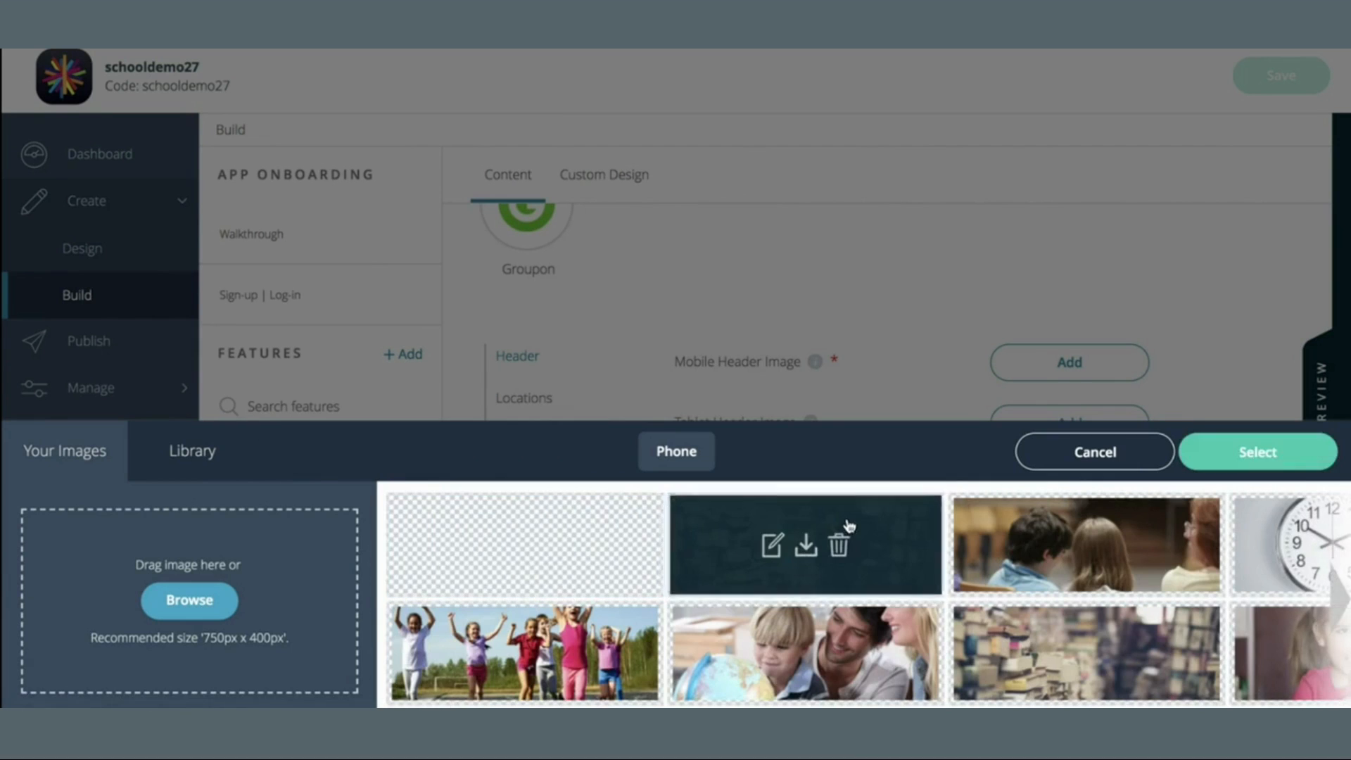
left_click(1317, 469)
left_click(1281, 79)
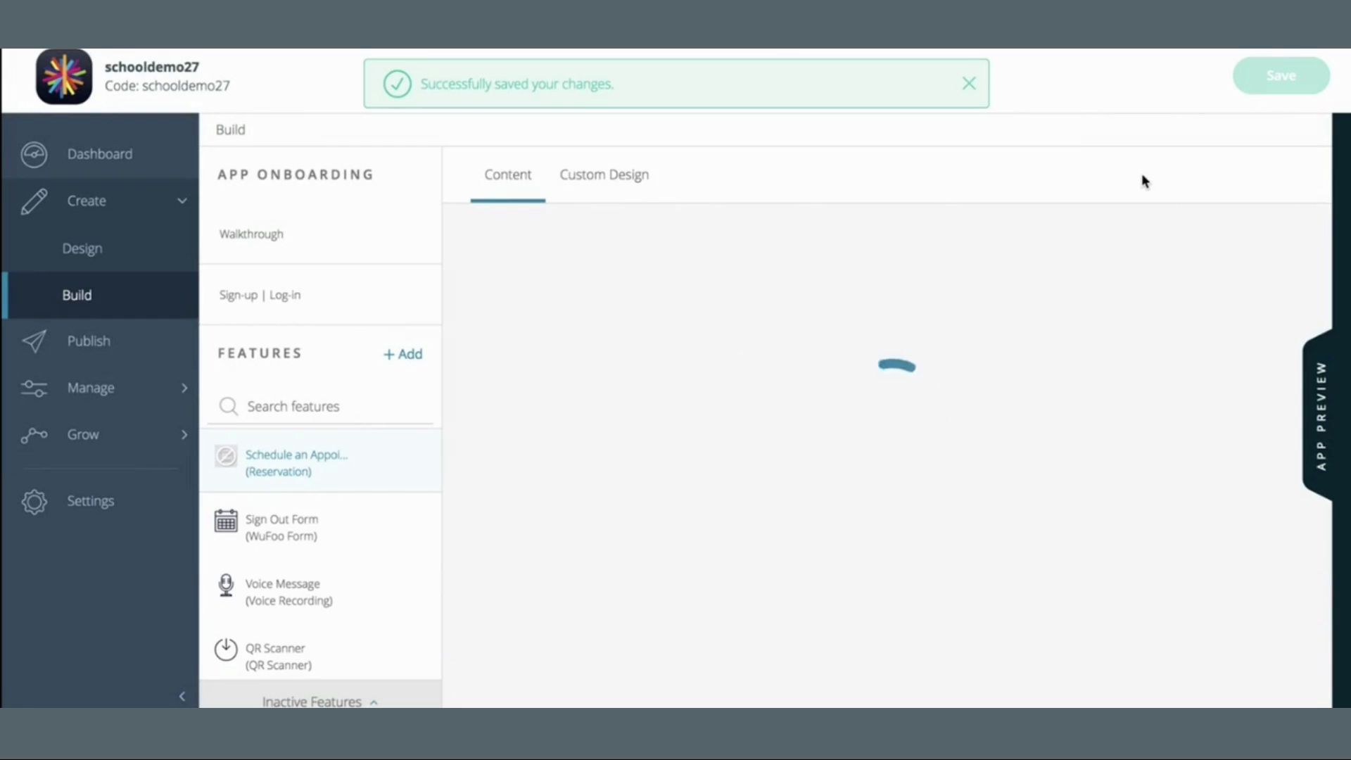
- Open the San Francisco location for editing, unlock its map details and set the distance type to Mile
scroll(719, 524, "down", 8)
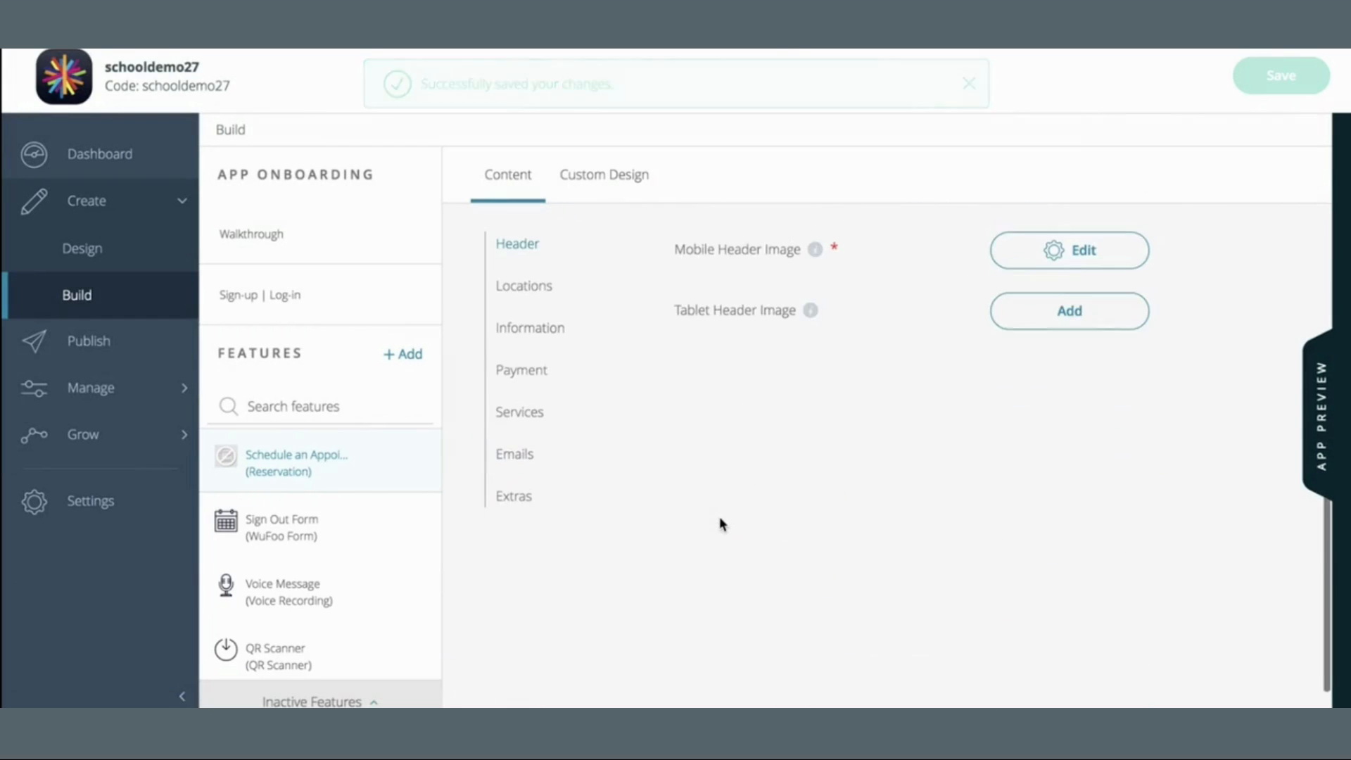
left_click(526, 283)
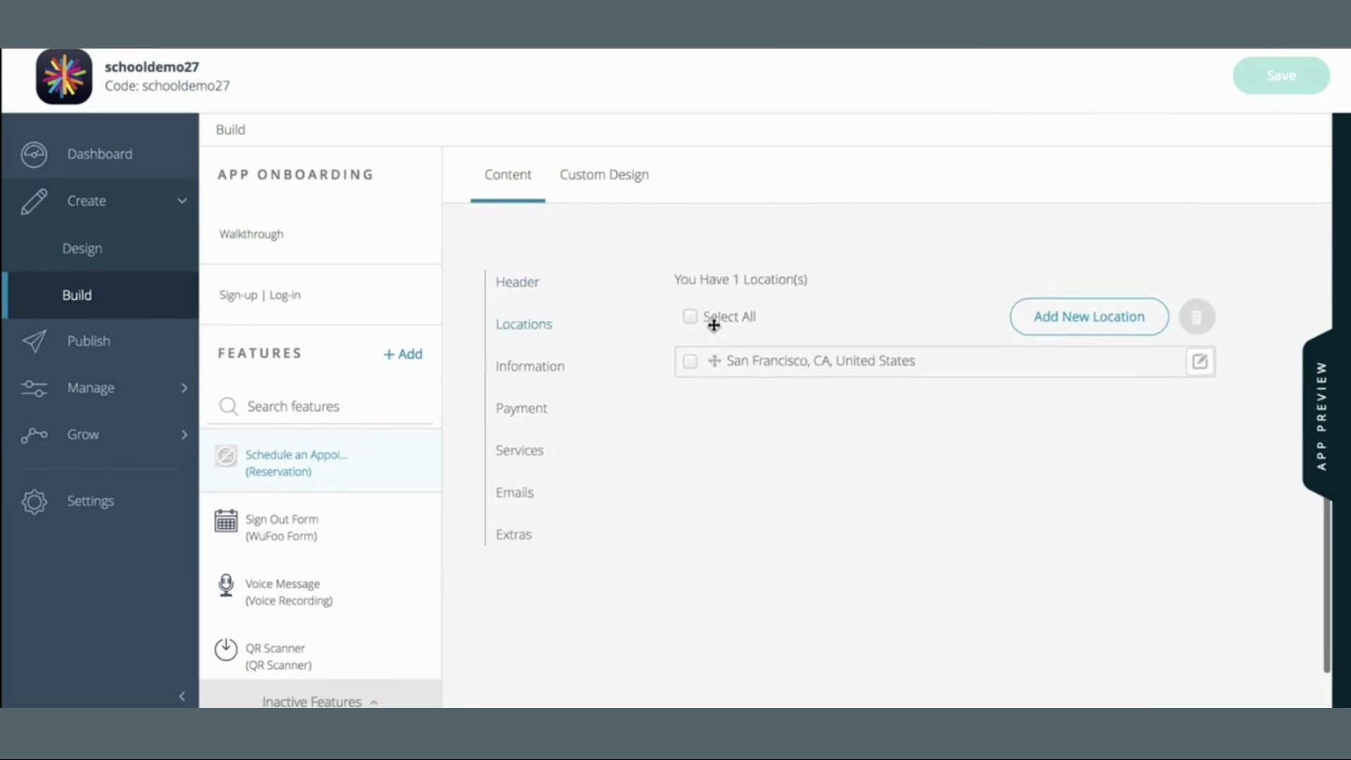
scroll(713, 325, "up", 1)
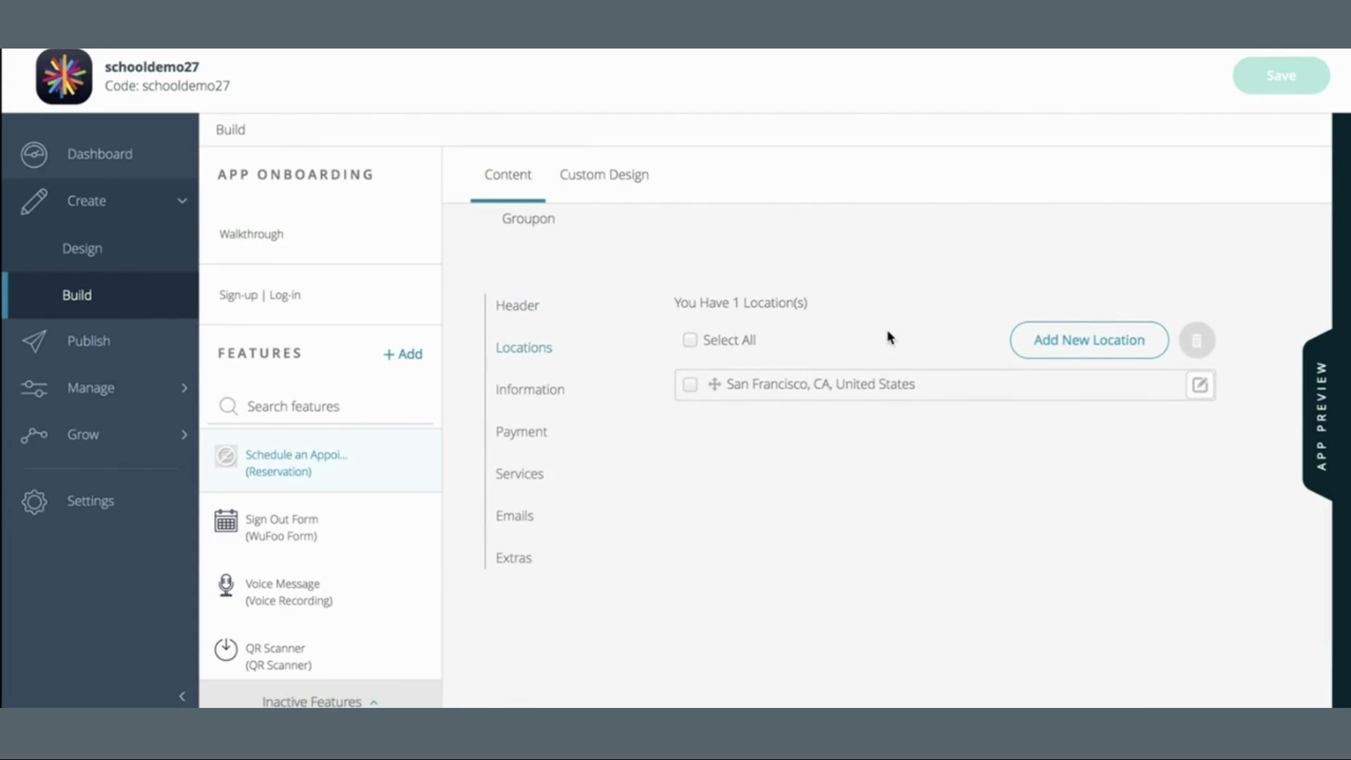
left_click(1200, 386)
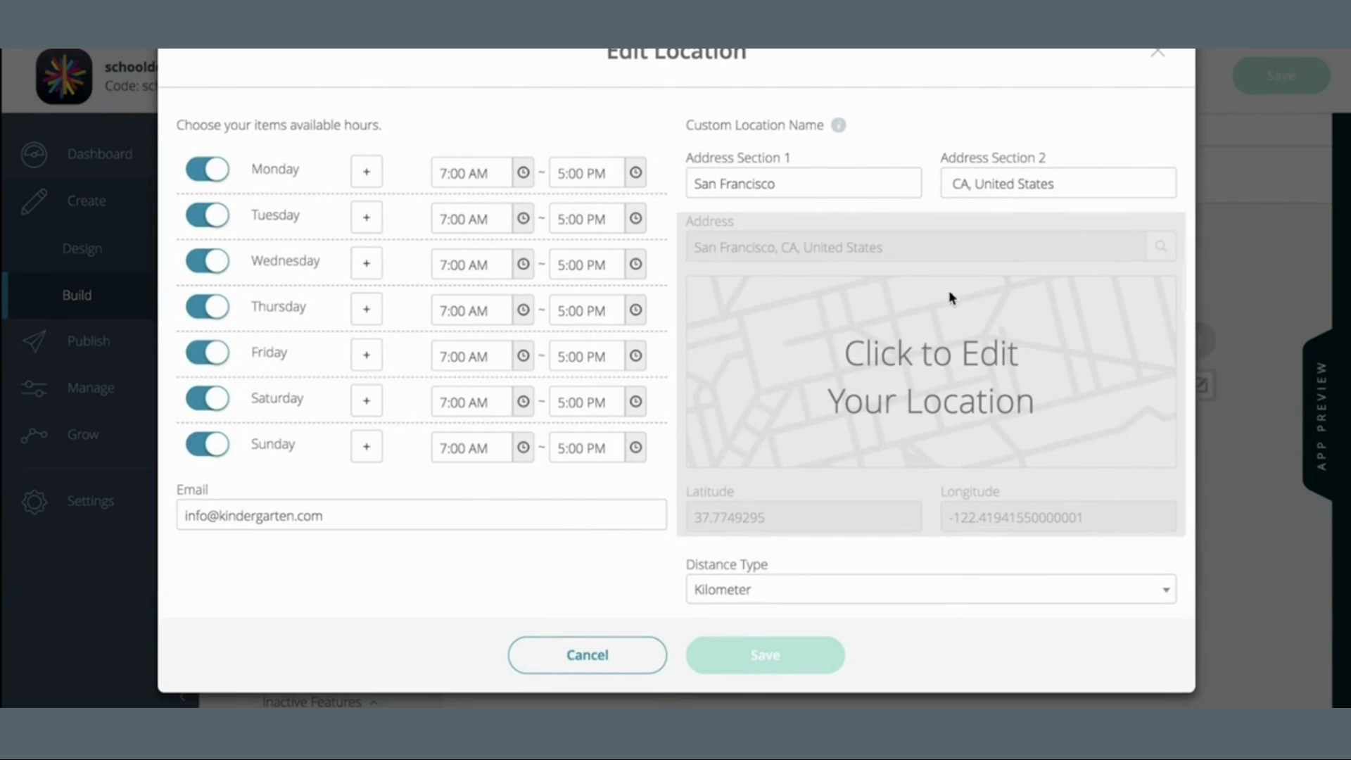
left_click(865, 325)
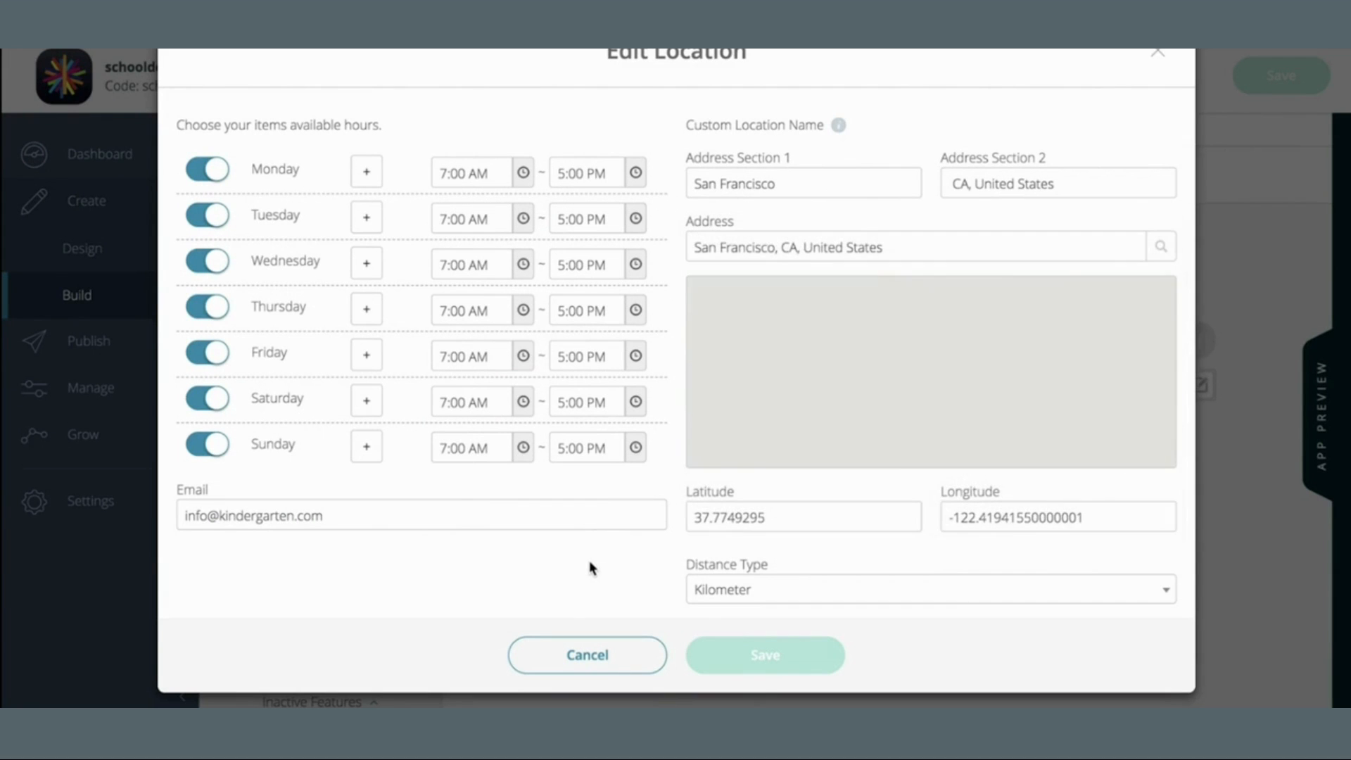
left_click(507, 519)
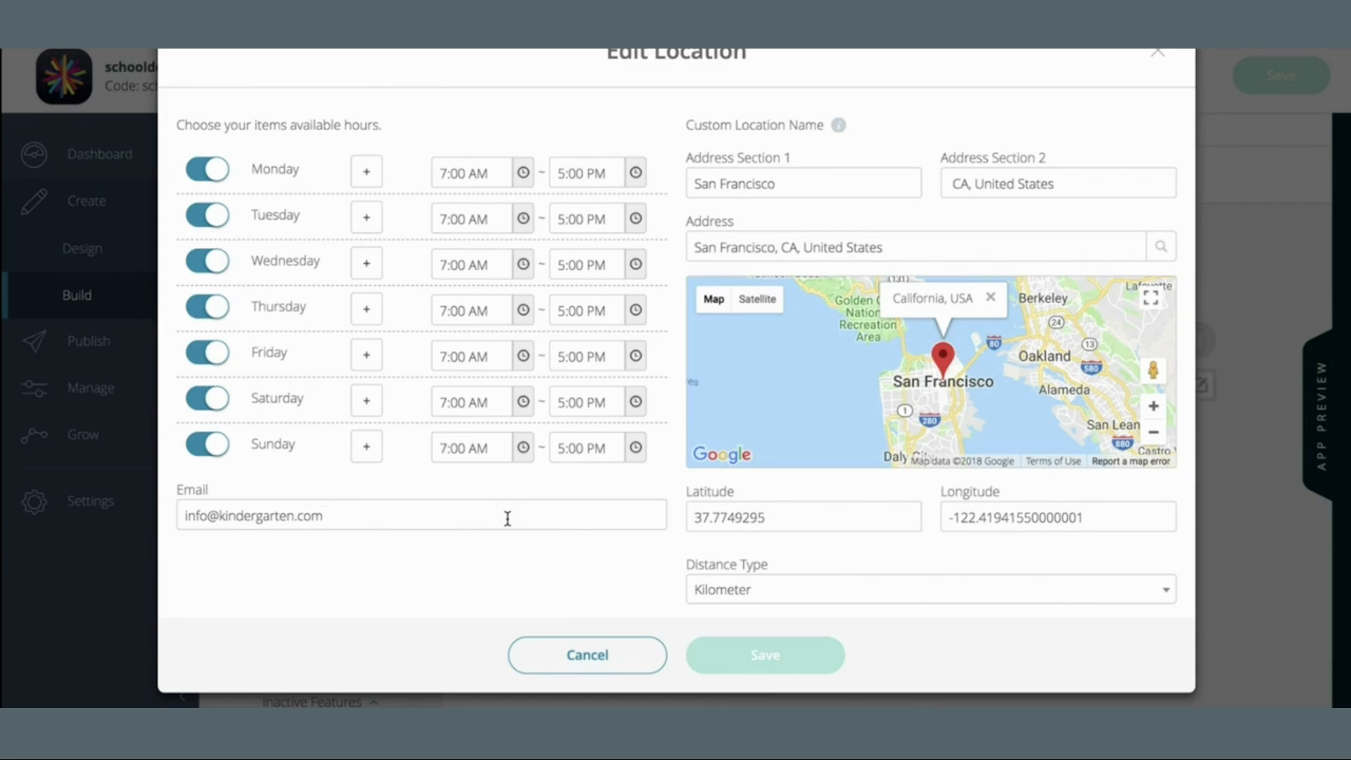
left_click(874, 598)
left_click(851, 646)
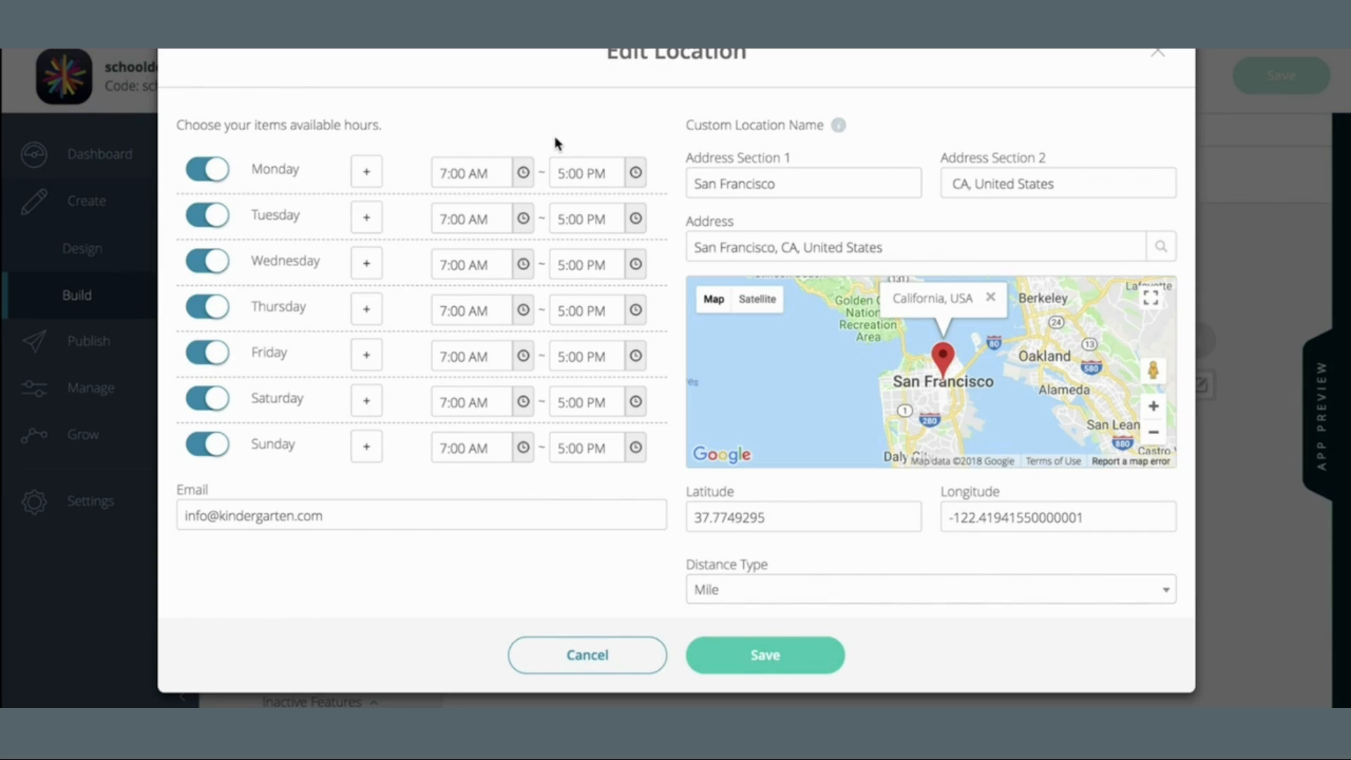
- Add a second time range to Monday's available hours and set the first range's end to 12:00 PM
left_click(368, 171)
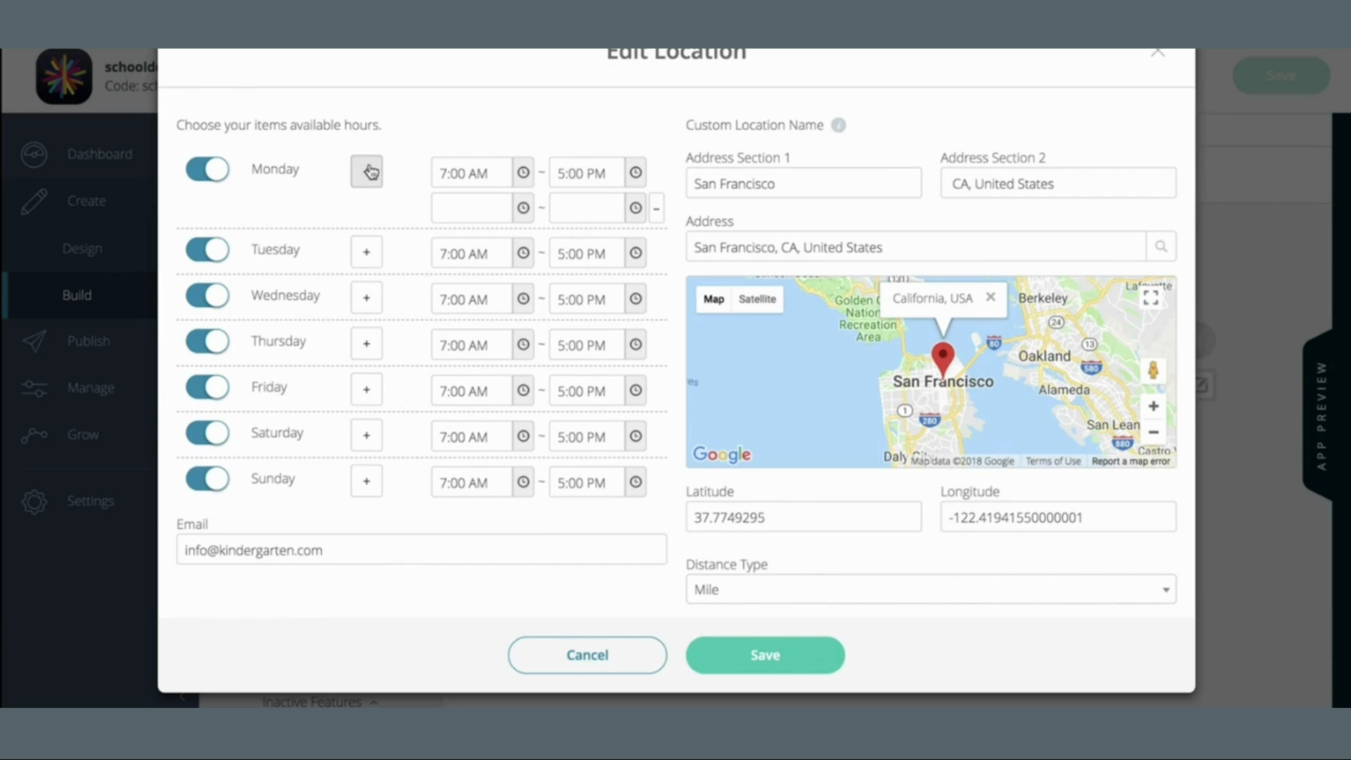
left_click(637, 174)
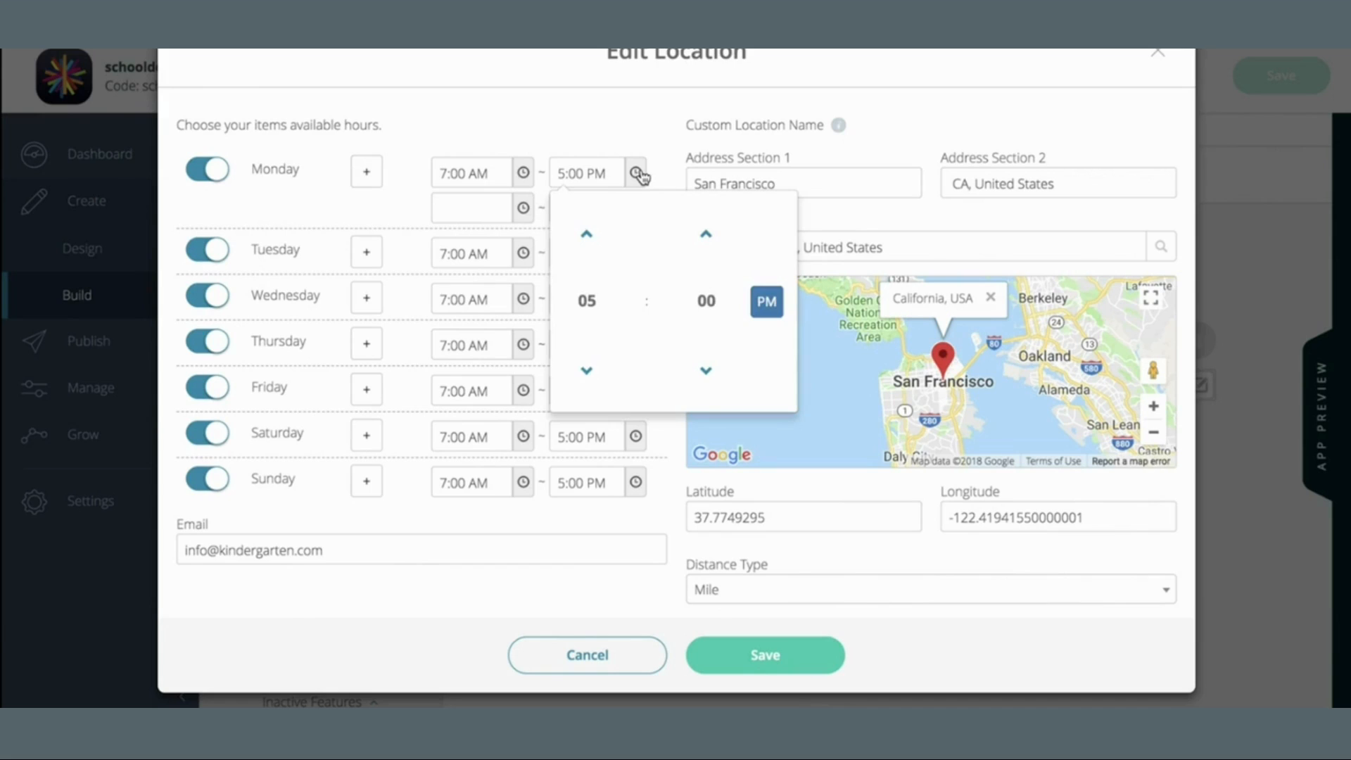
left_click(587, 370)
left_click(587, 370)
left_click(587, 370)
left_click(587, 370)
left_click(587, 370)
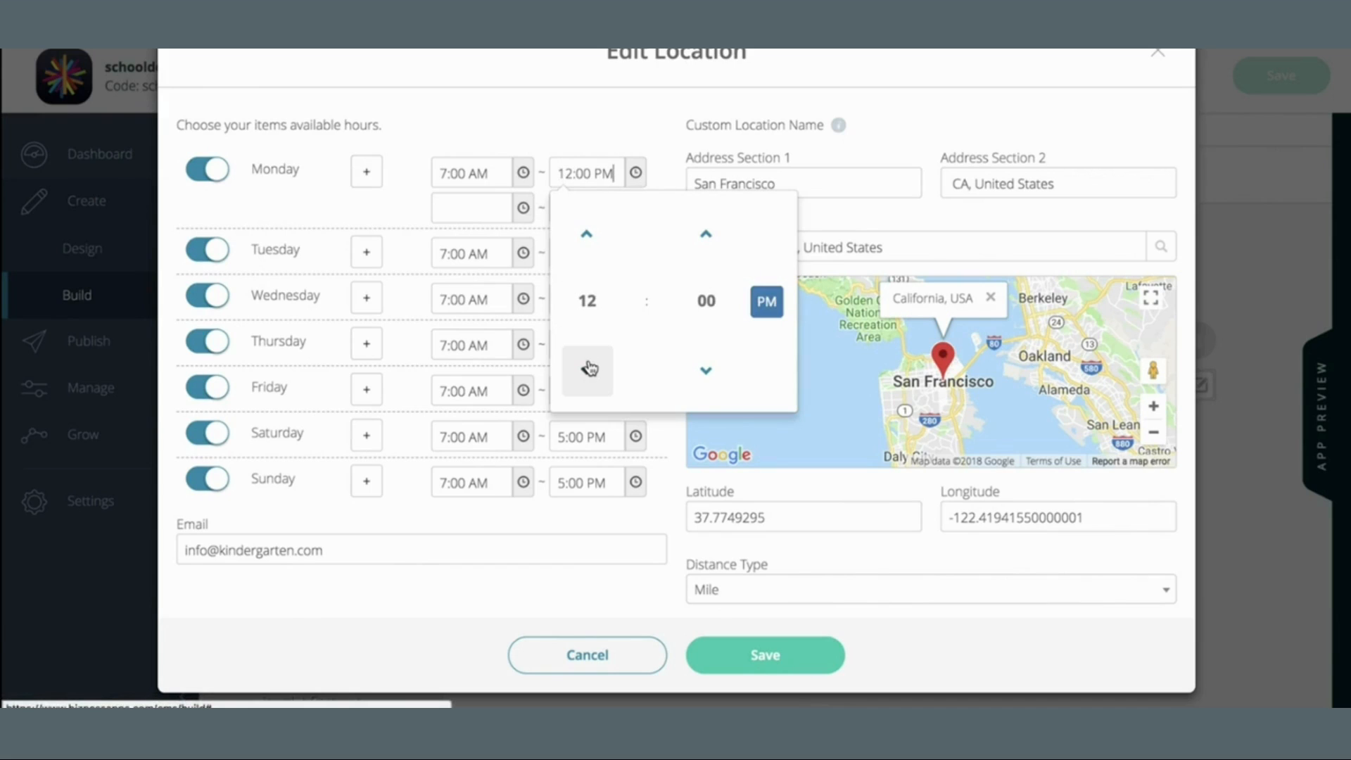
left_click(633, 123)
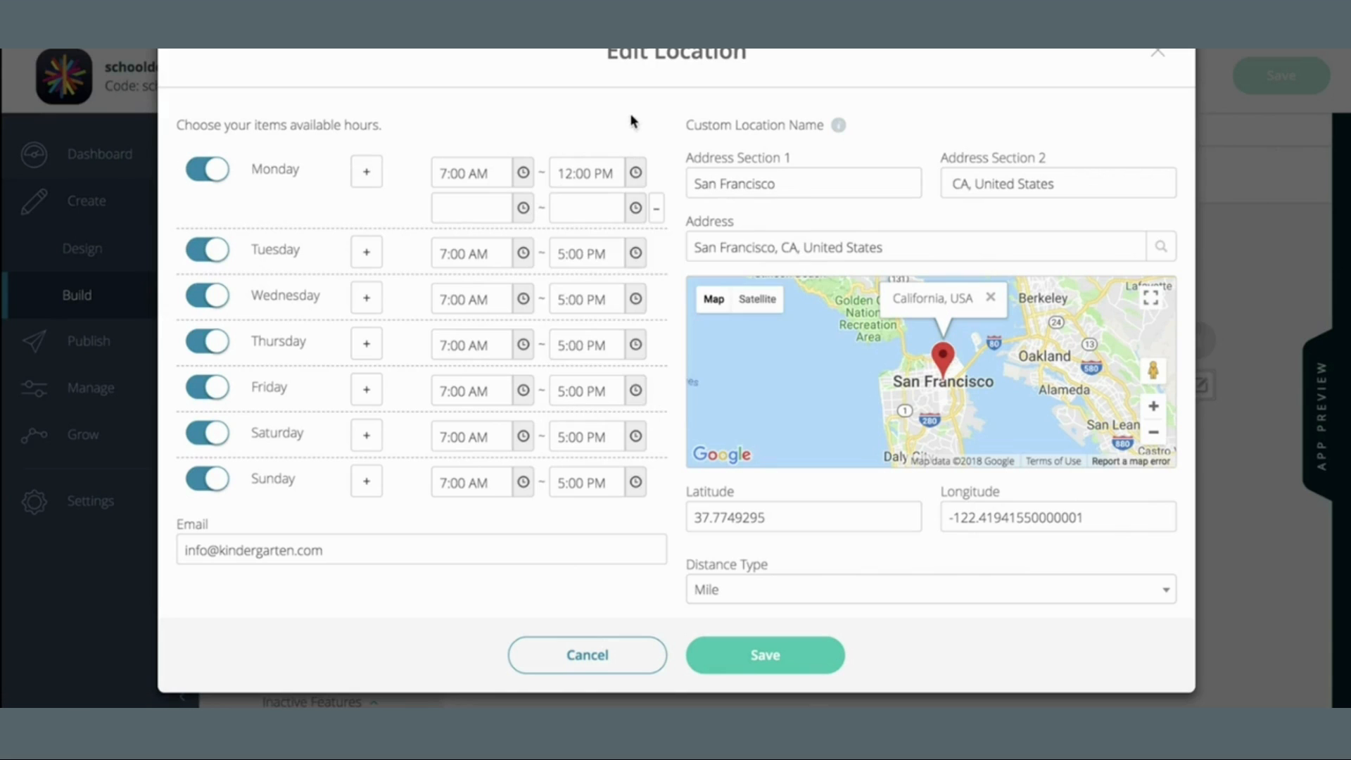
- Set Monday's second time range to 1:00 PM through 3:00 PM and save the location
left_click(517, 215)
left_click(469, 405)
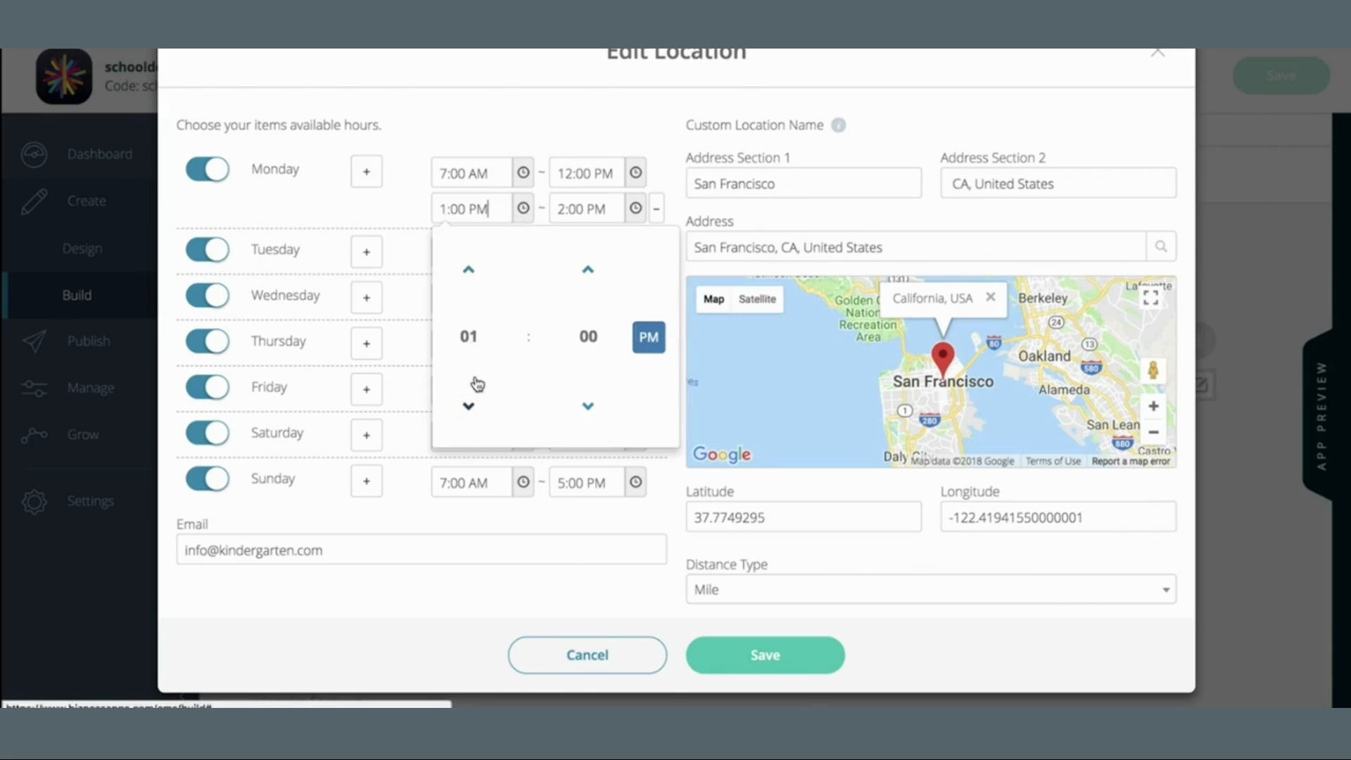
left_click(622, 209)
left_click(587, 271)
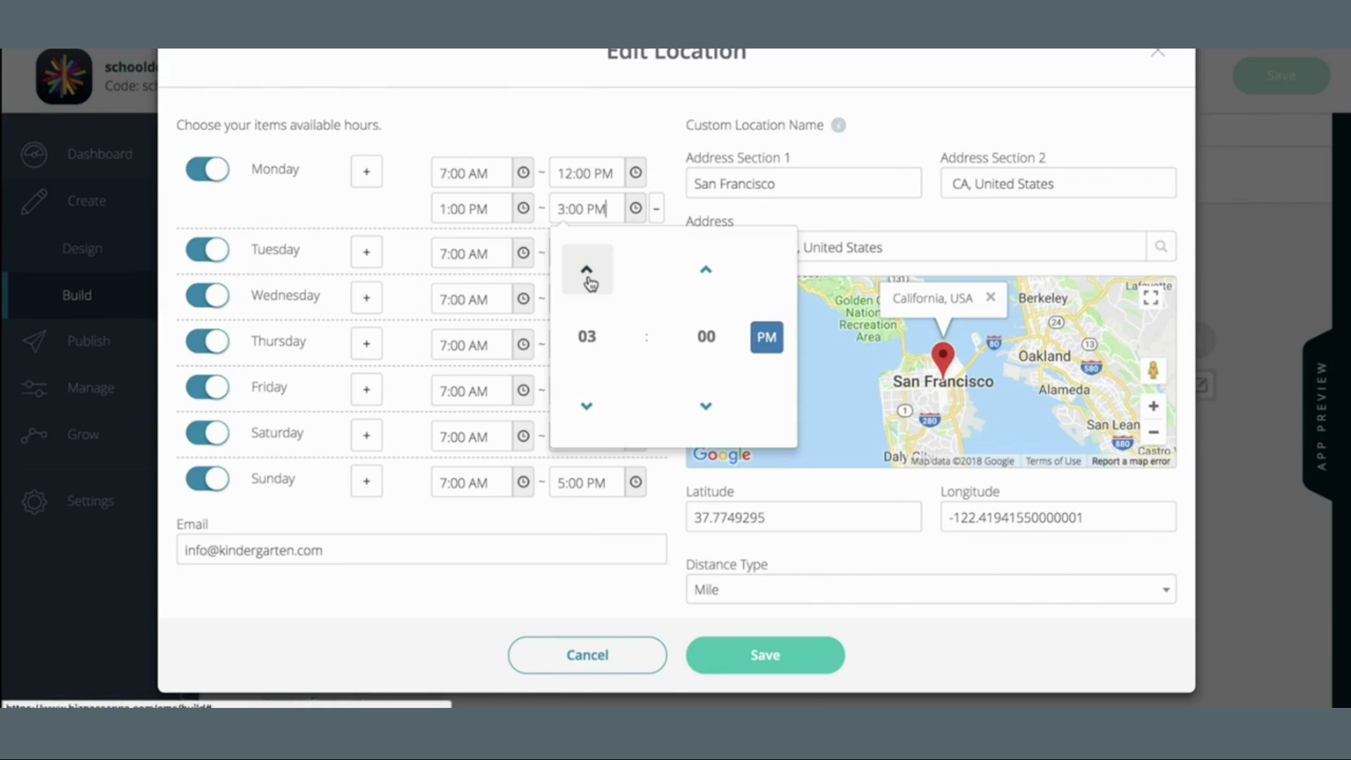
left_click(588, 137)
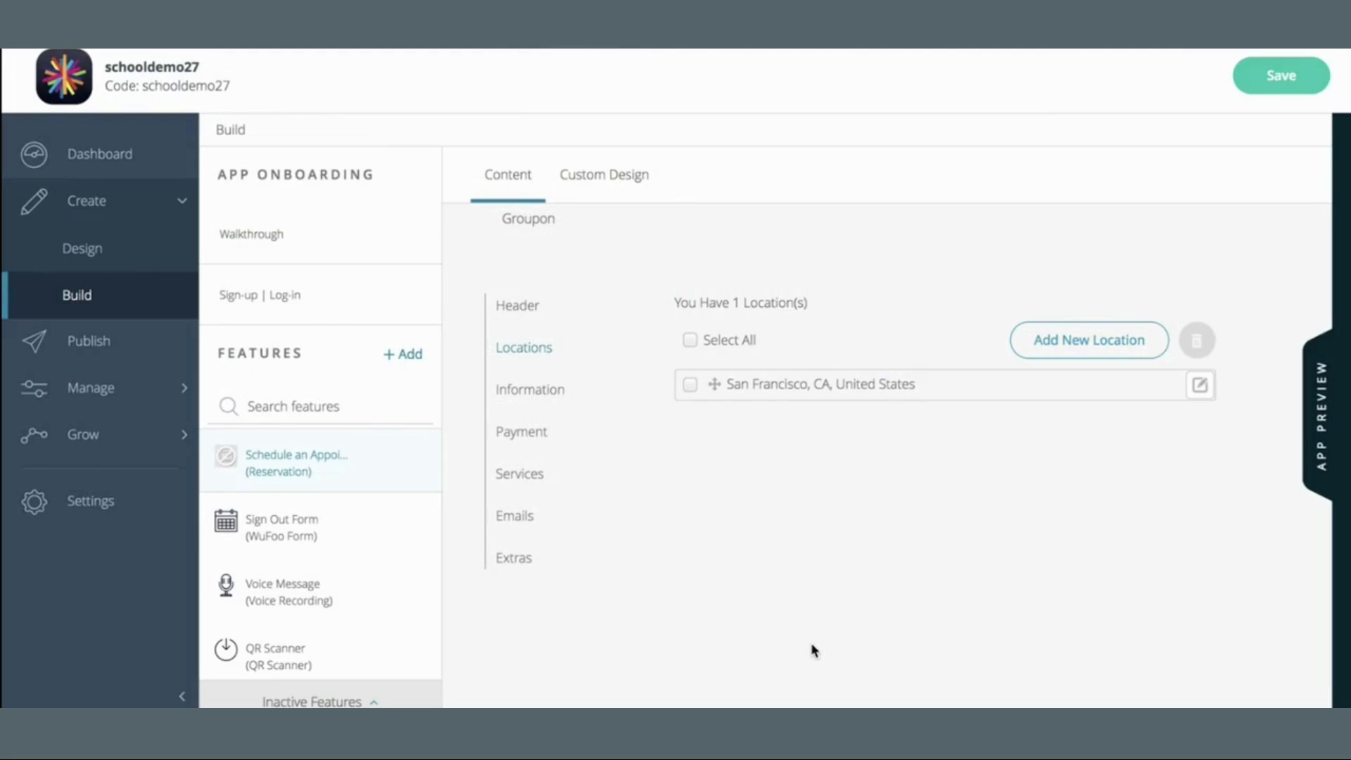
- In the reservation information, replace unlimited reservations with a maximum of 14 and add an empty block date entry
left_click(524, 390)
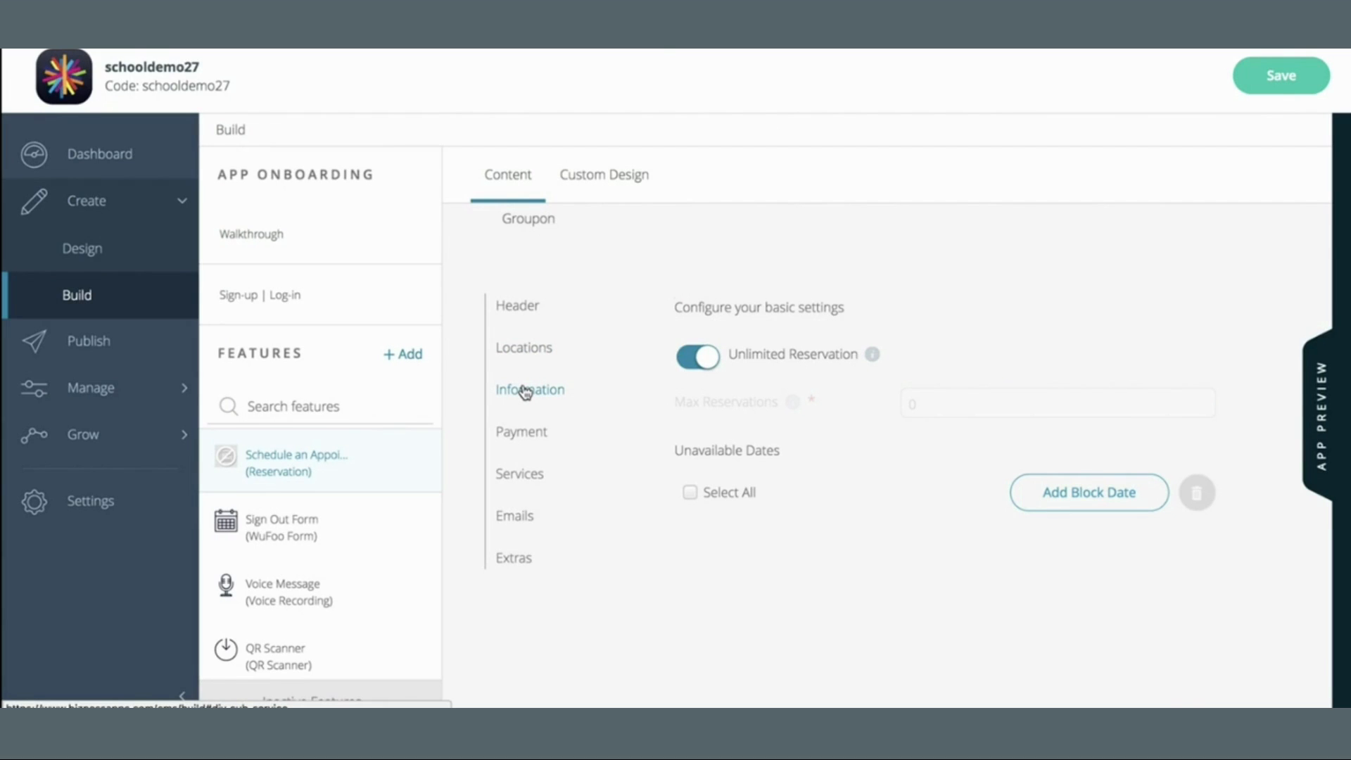
left_click(700, 357)
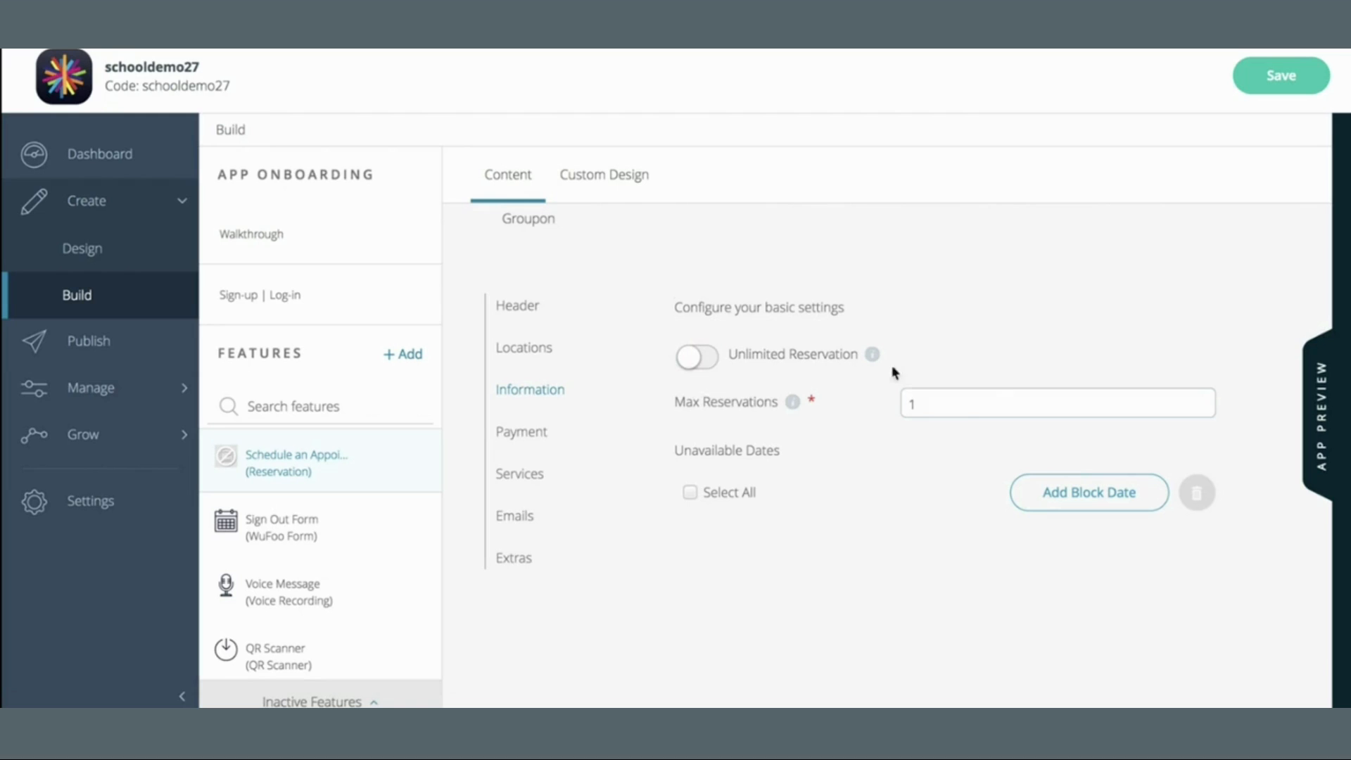
left_click_drag(961, 401, 776, 419)
type("14")
left_click(1122, 507)
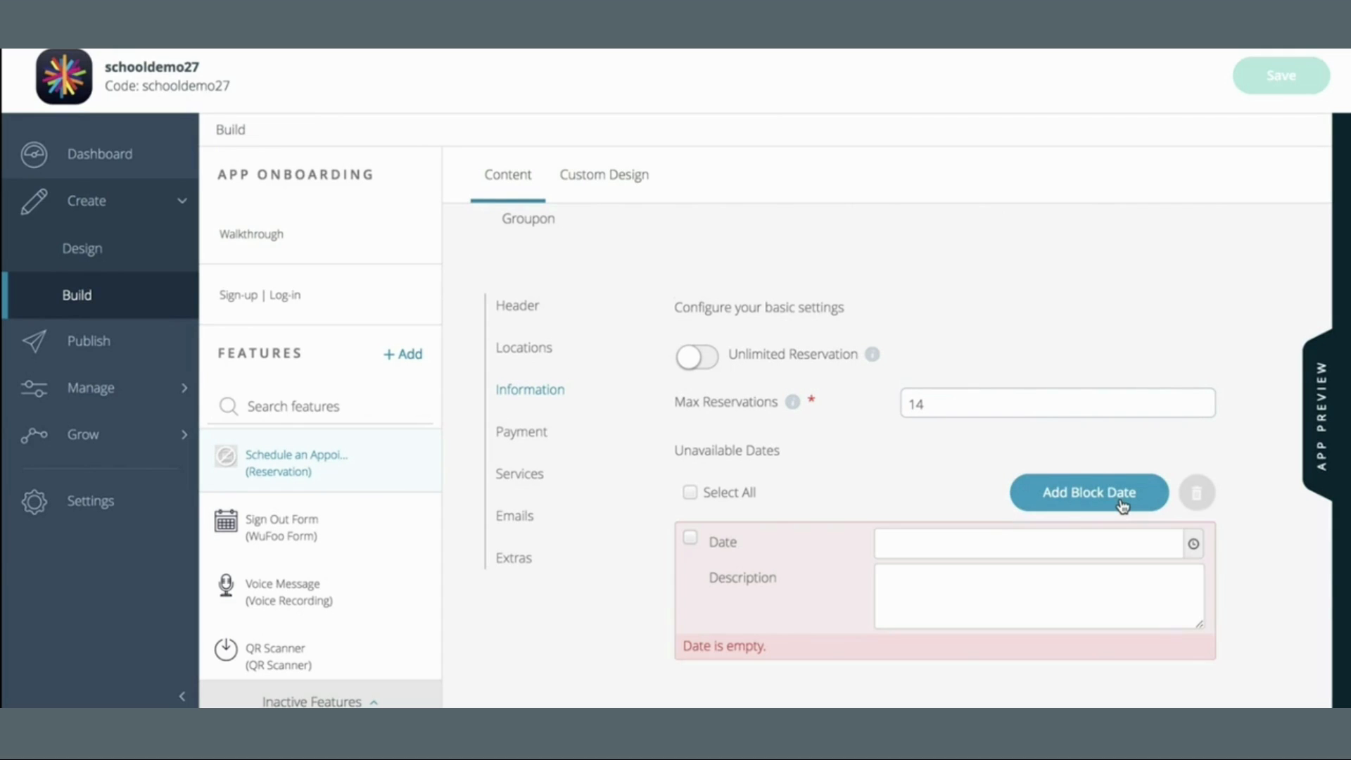
left_click(981, 543)
type("06/25/2018")
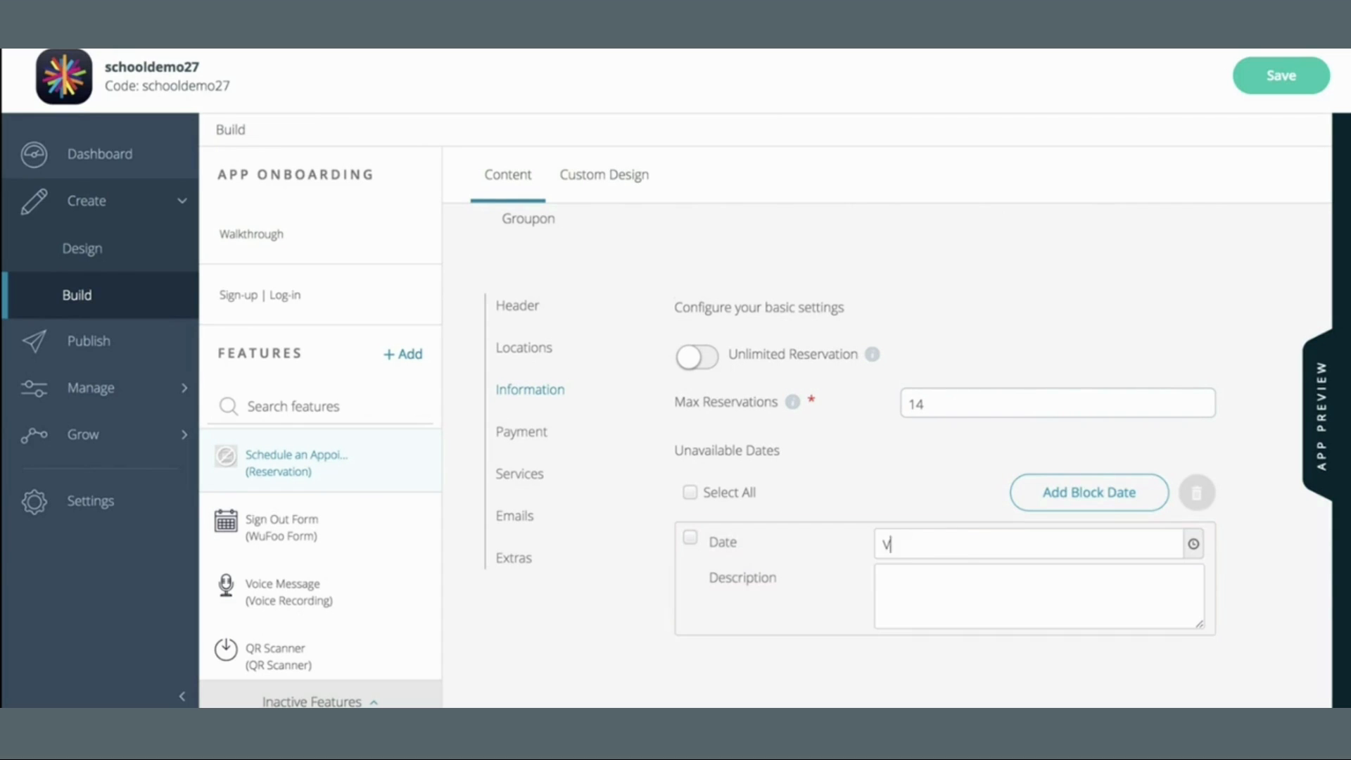
type("ion")
key("BackSpace")
key("BackSpace")
key("BackSpace")
key("BackSpace")
key("BackSpace")
key("BackSpace")
key("BackSpace")
key("BackSpace")
key("BackSpace")
key("BackSpace")
key("BackSpace")
key("BackSpace")
key("BackSpace")
- Choose July 1, 2018 as the date of the new unavailable date entry
left_click(1193, 543)
left_click(1184, 344)
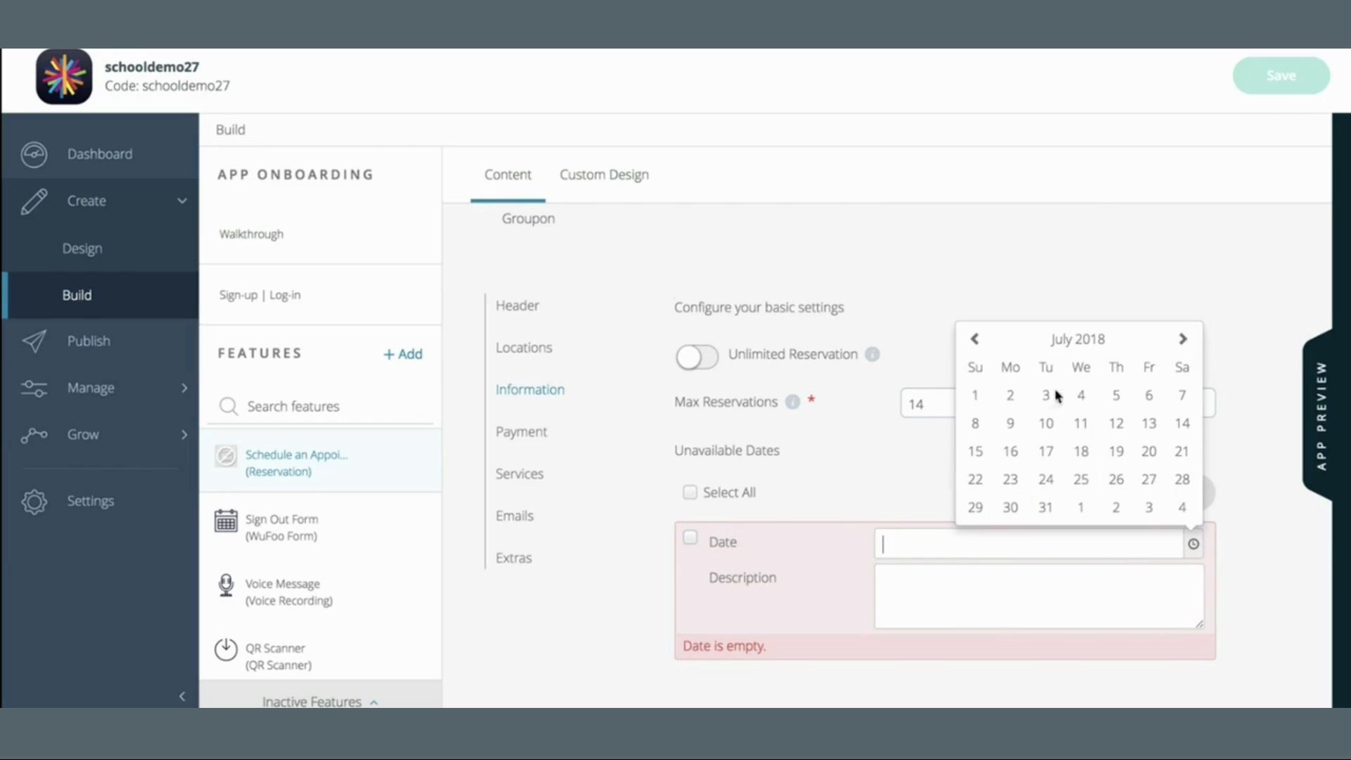
left_click(977, 395)
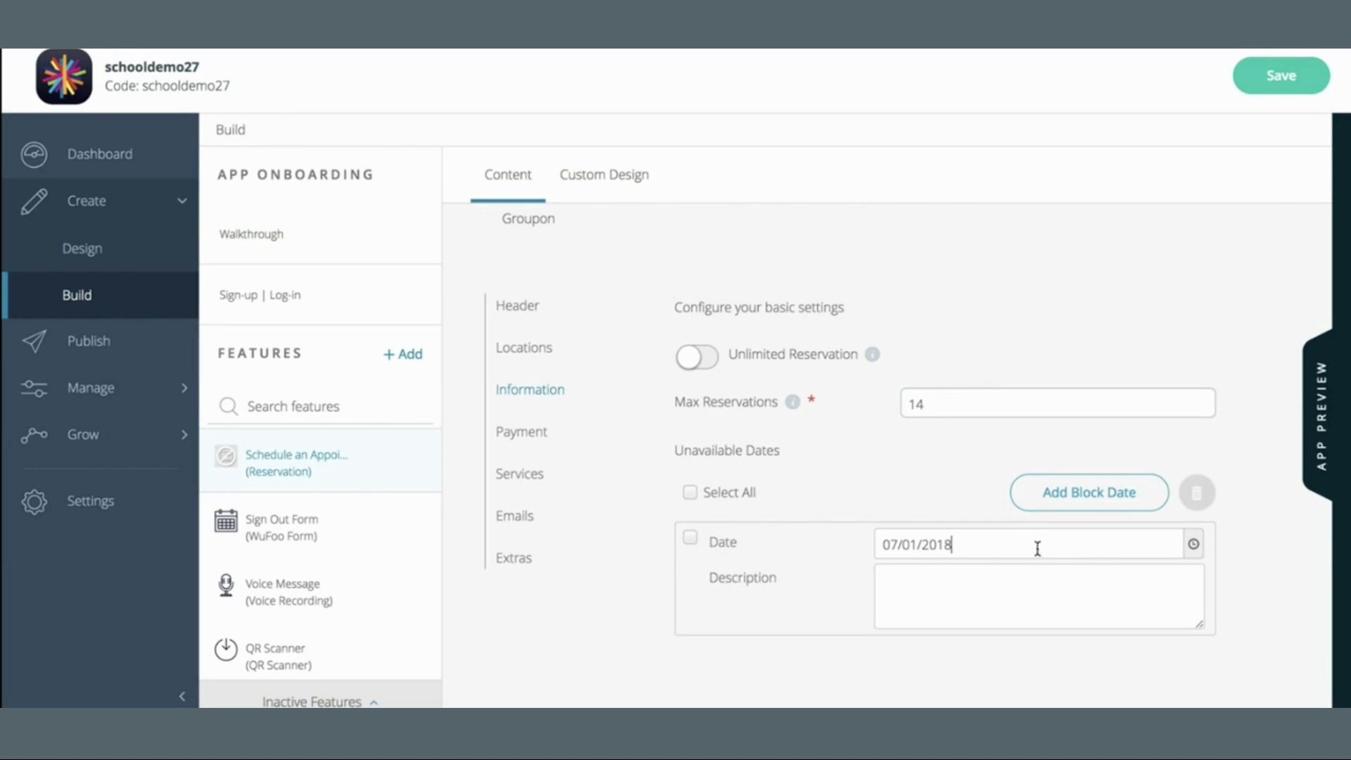
- Enter "Off for Vacation" as the description of the unavailable date
left_click(1031, 585)
type("Off ofr Vacation")
left_click(929, 583)
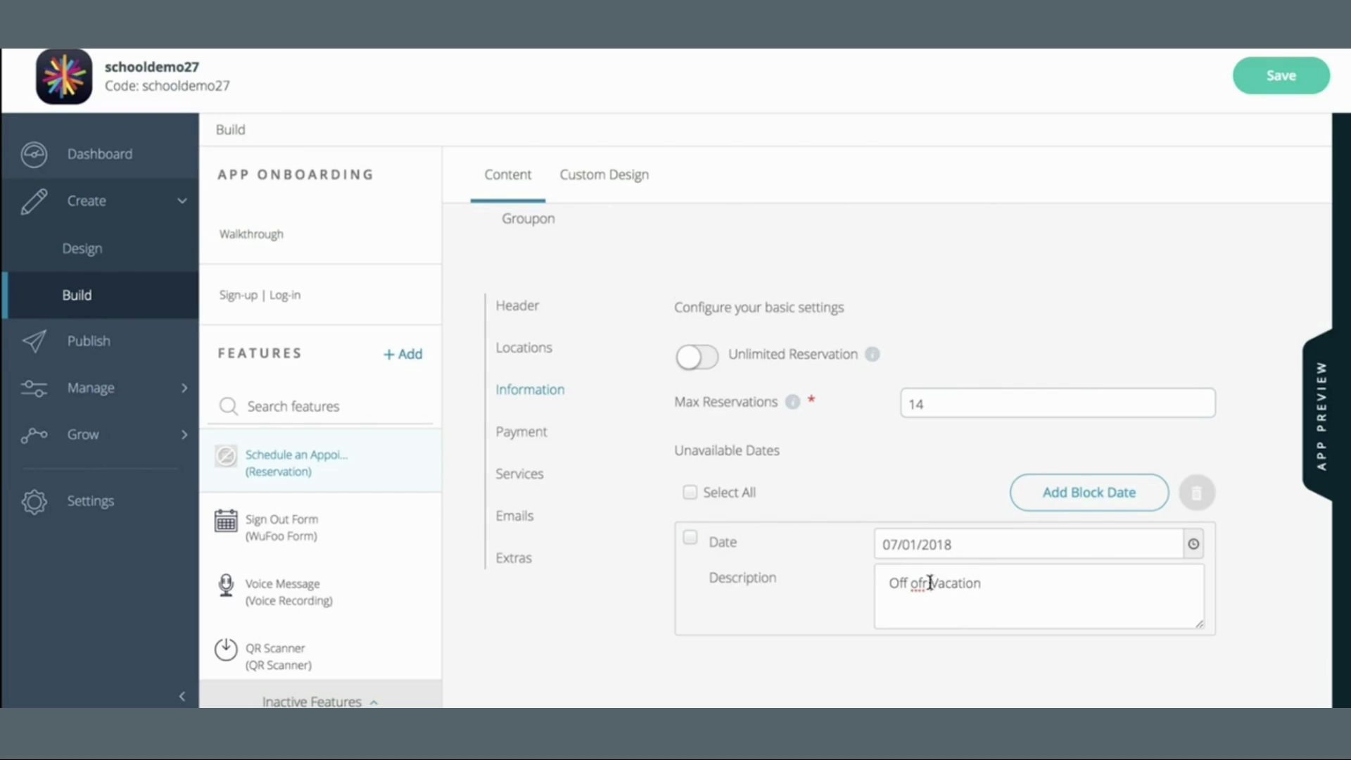
key("BackSpace")
key("BackSpace")
key("BackSpace")
key("BackSpace")
type("fpr")
key("BackSpace")
key("BackSpace")
key("BackSpace")
type("or")
- Change the unavailable date to July 4, 2018, save the changes and reopen the reservation information settings
left_click(1170, 545)
left_click(1084, 398)
left_click(1298, 73)
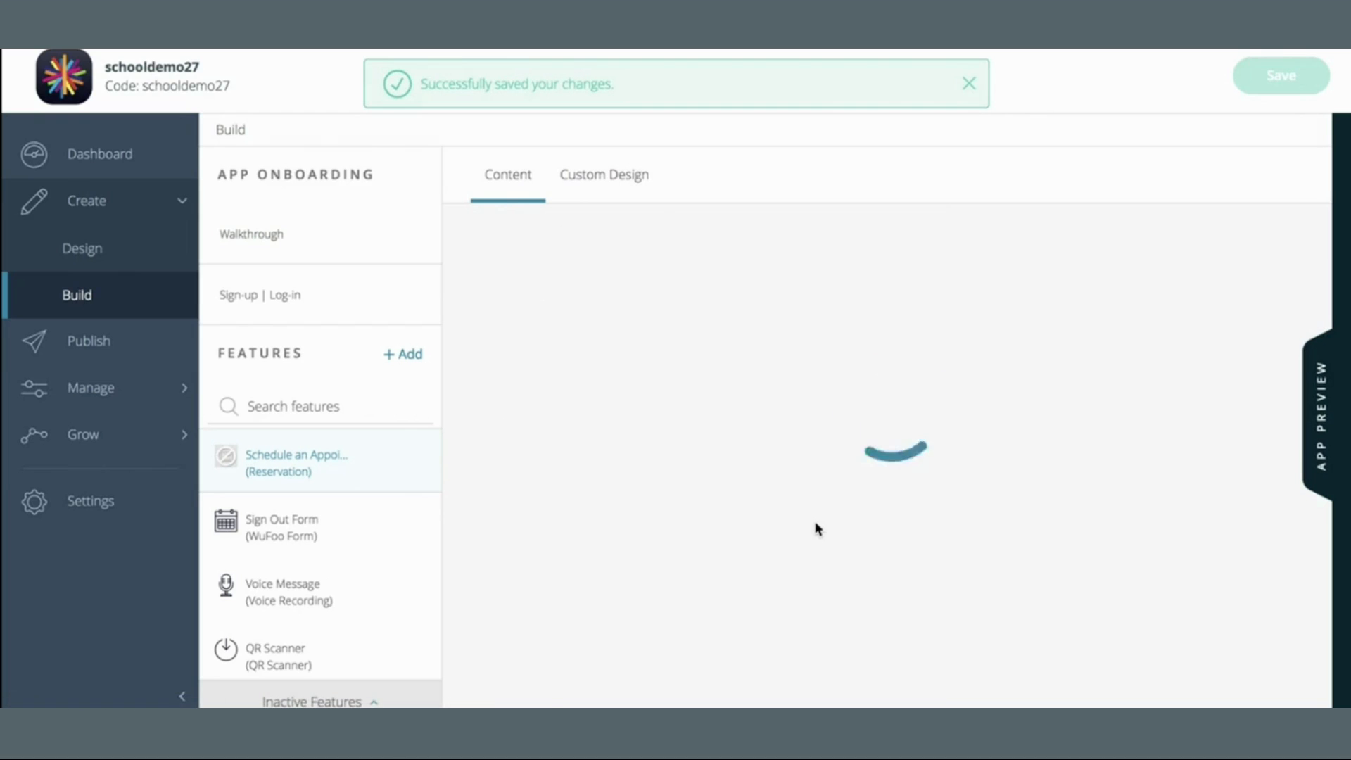
scroll(816, 527, "down", 7)
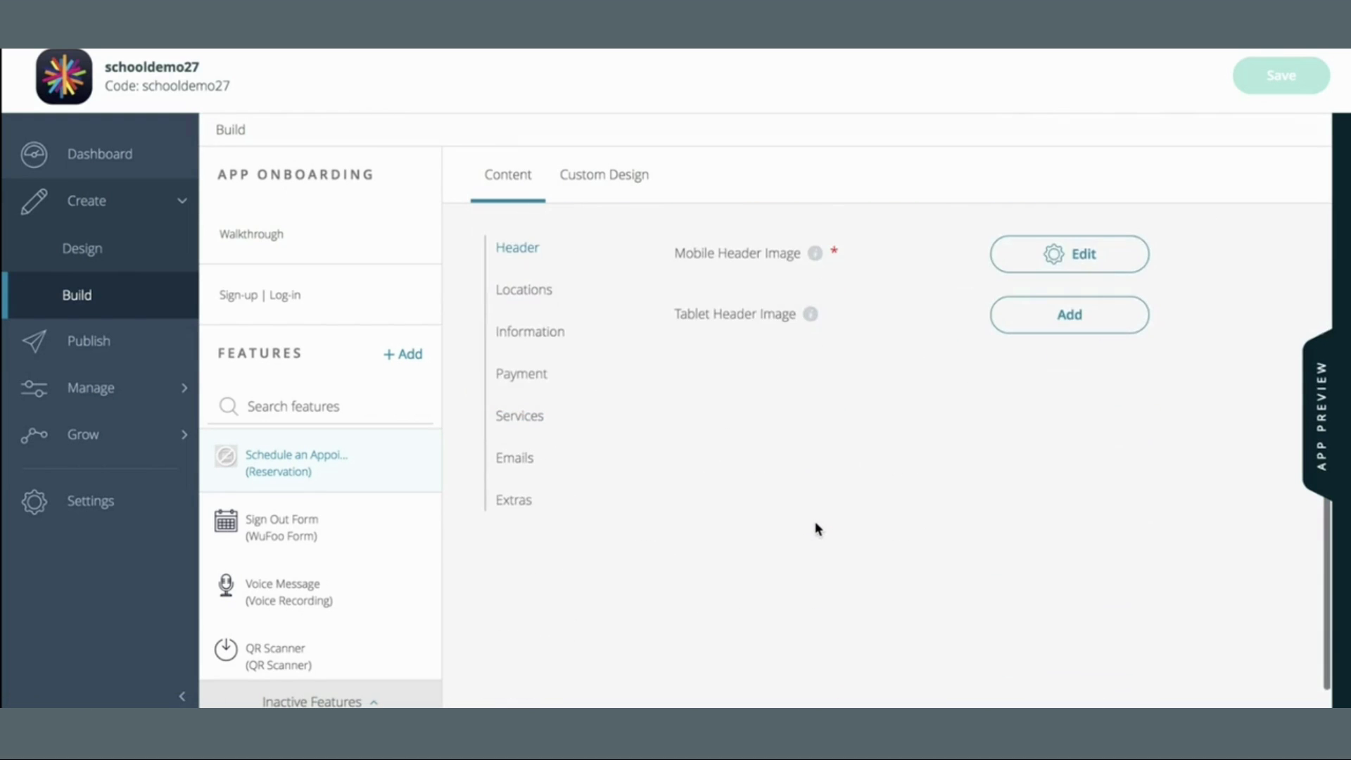
left_click(548, 343)
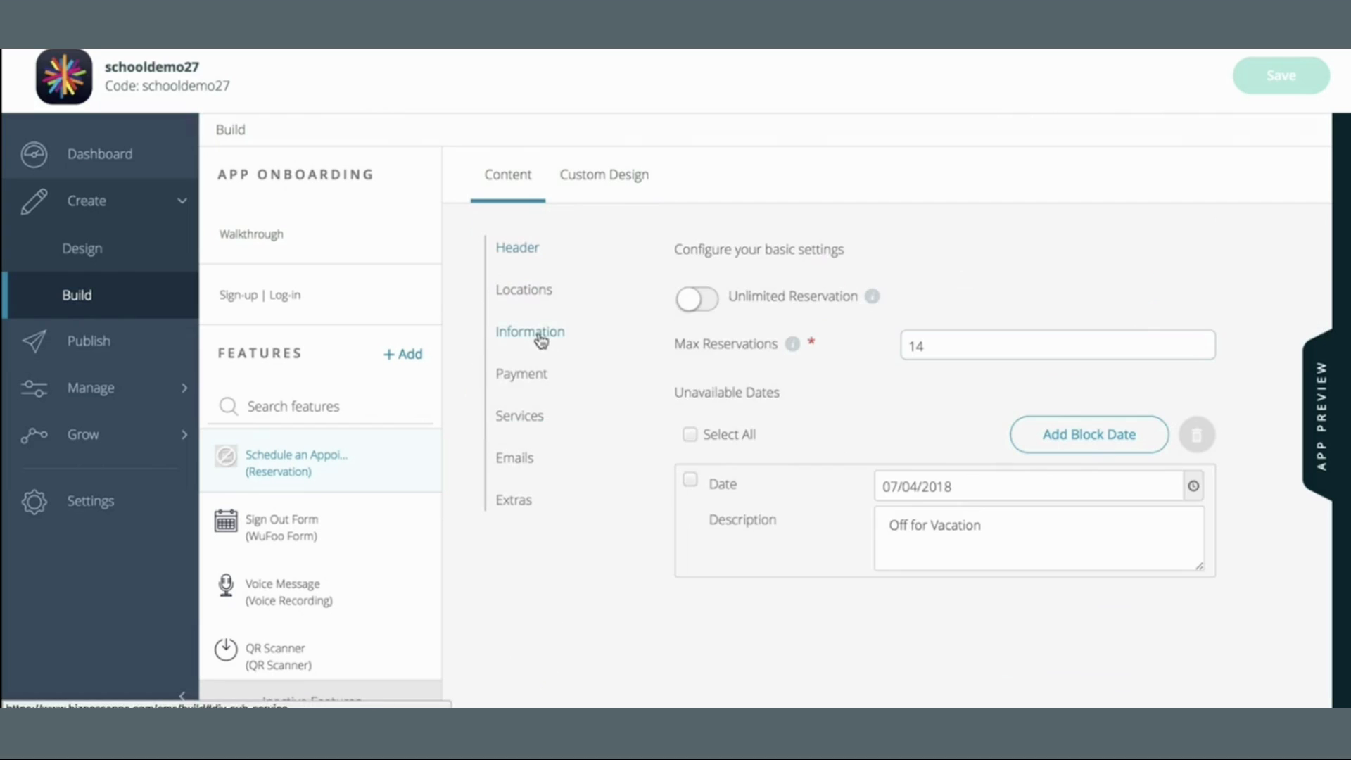
- In the payment options, check the currency choice and try out Allow Pay with Cash, switching it back off
left_click(536, 386)
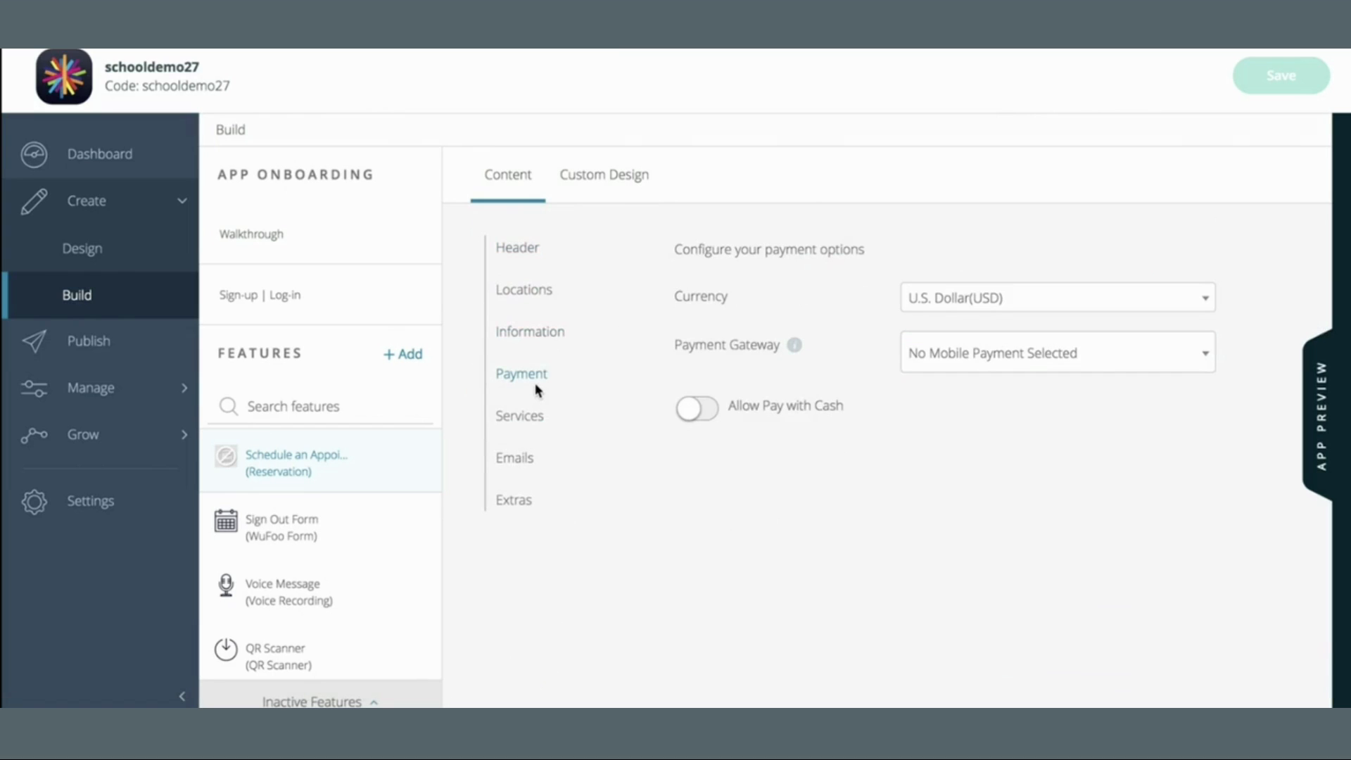
scroll(536, 389, "up", 2)
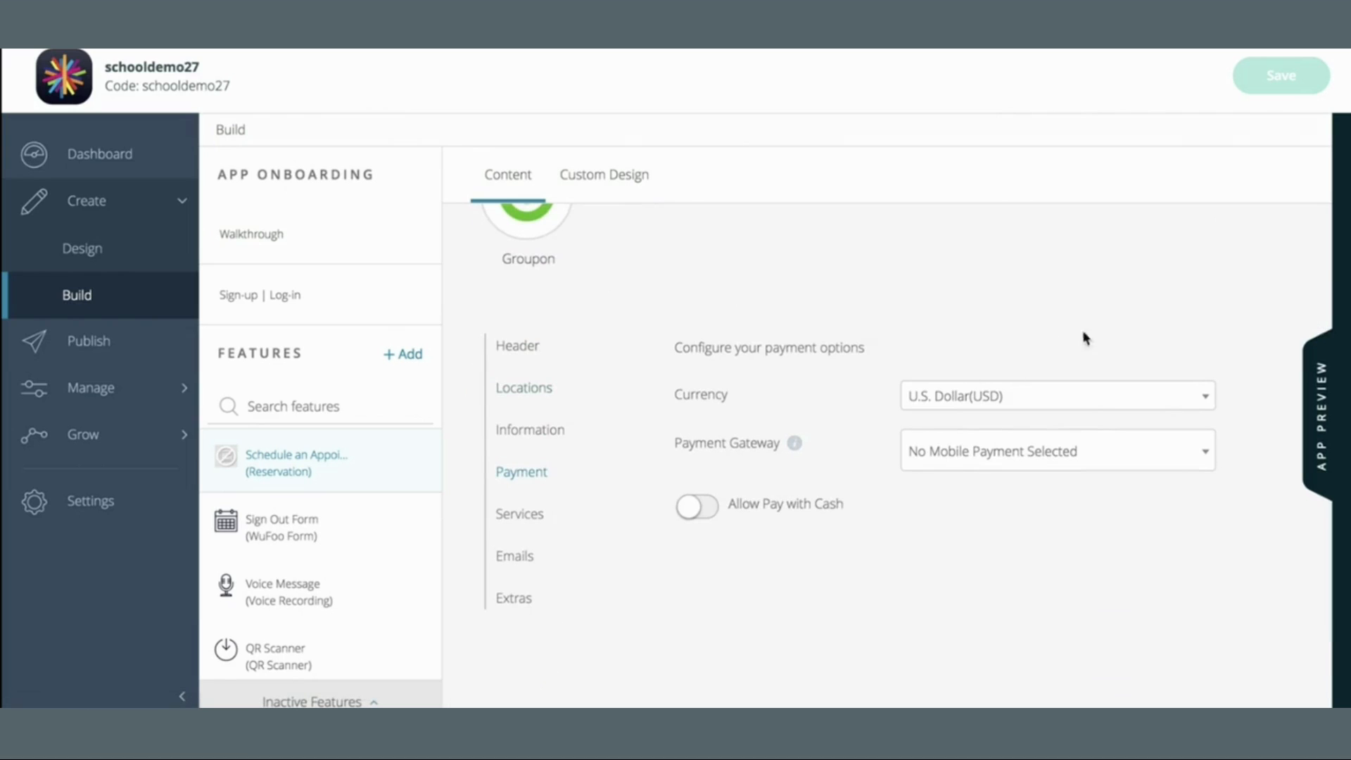
left_click(1022, 400)
left_click(1024, 318)
left_click(697, 519)
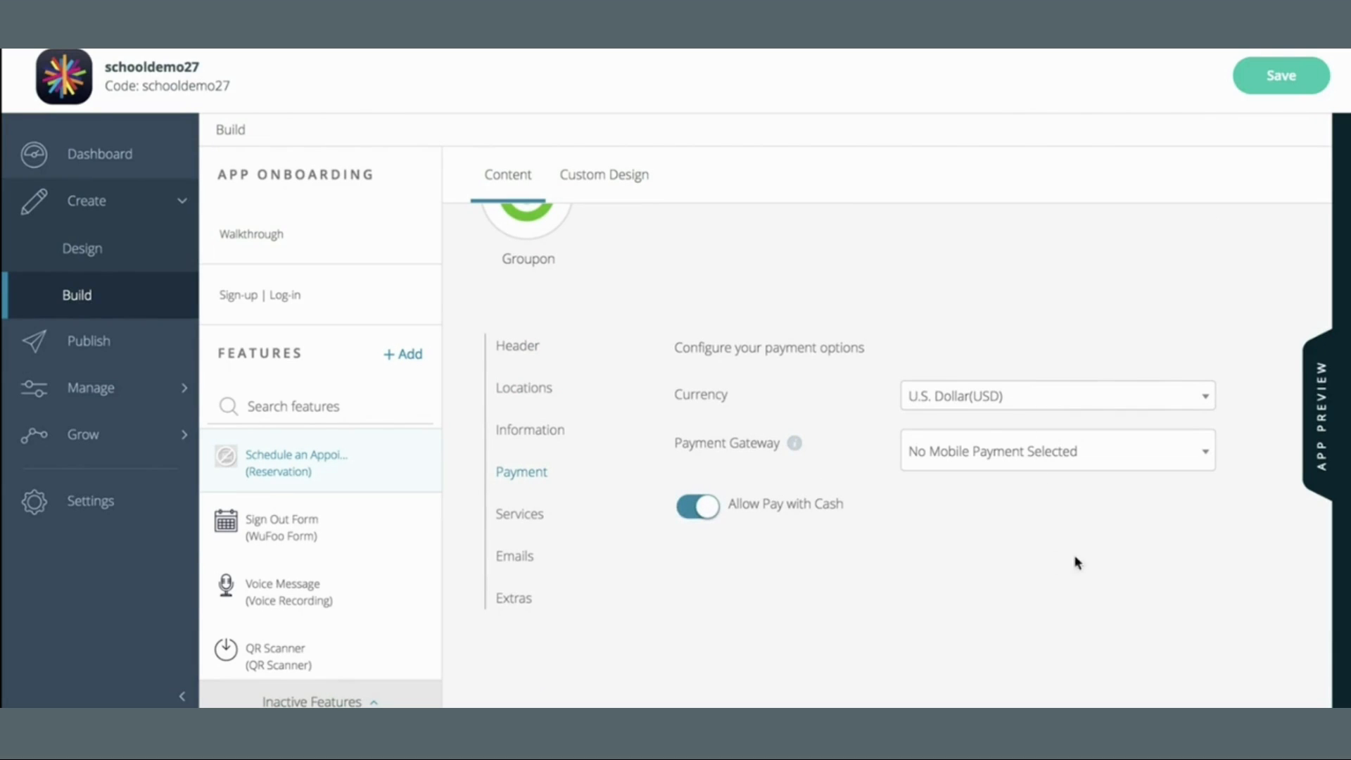
left_click(693, 508)
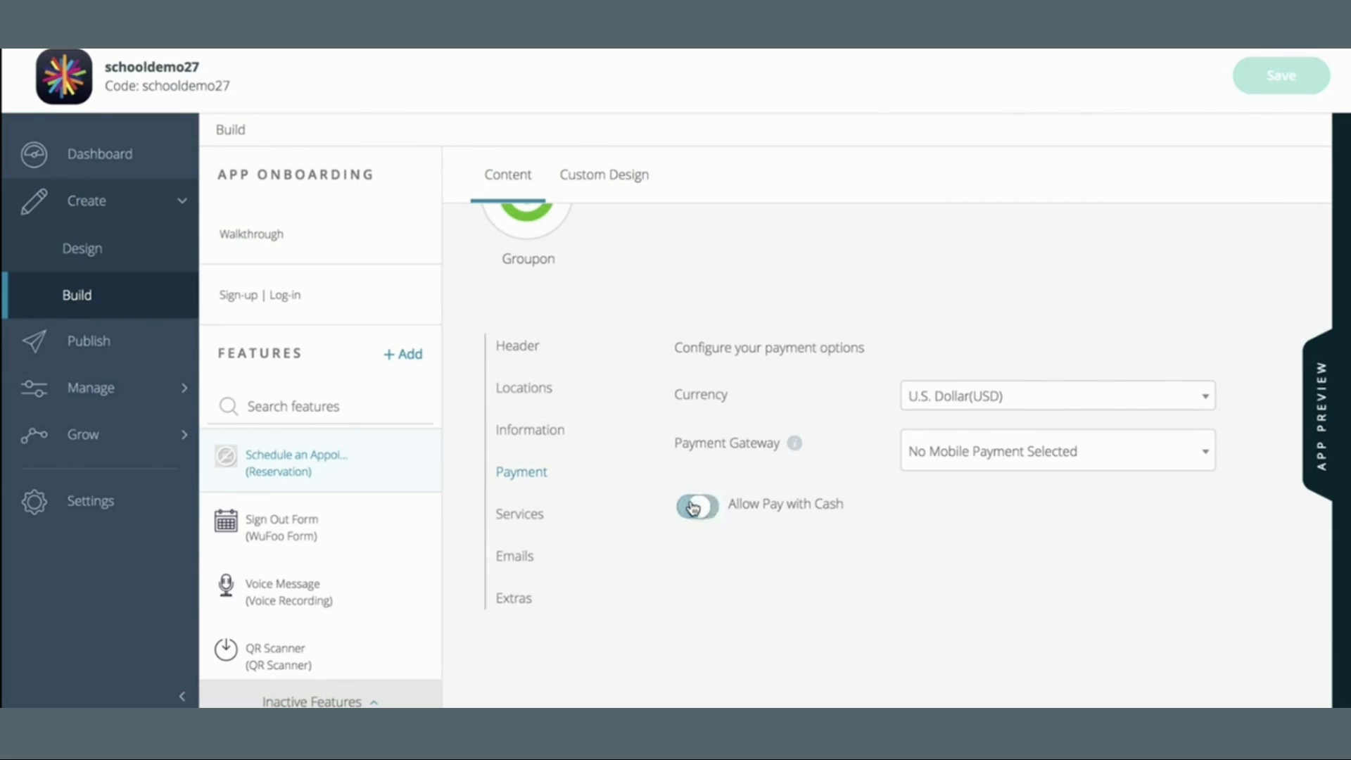
- Browse the available payment gateways and try Stripe to see which credentials it requires
left_click(1070, 462)
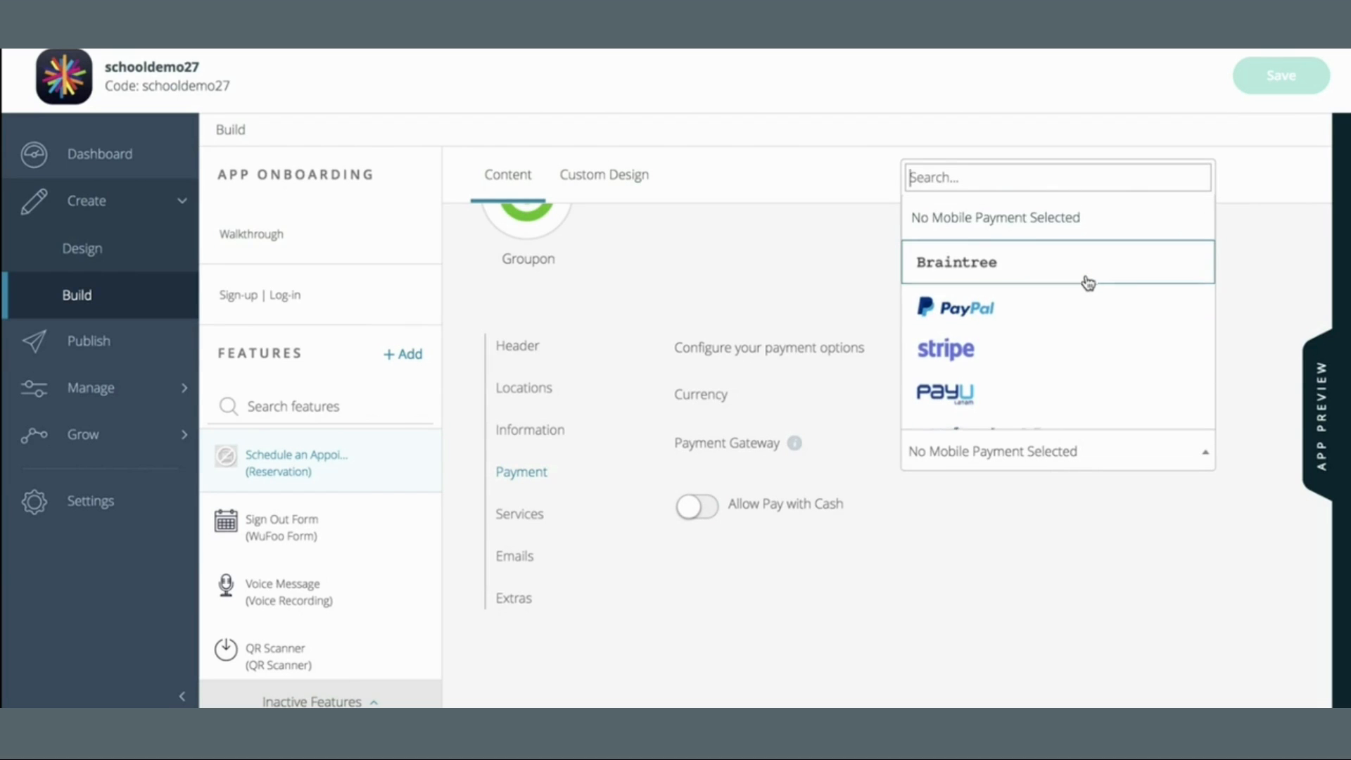
scroll(1088, 281, "down", 2)
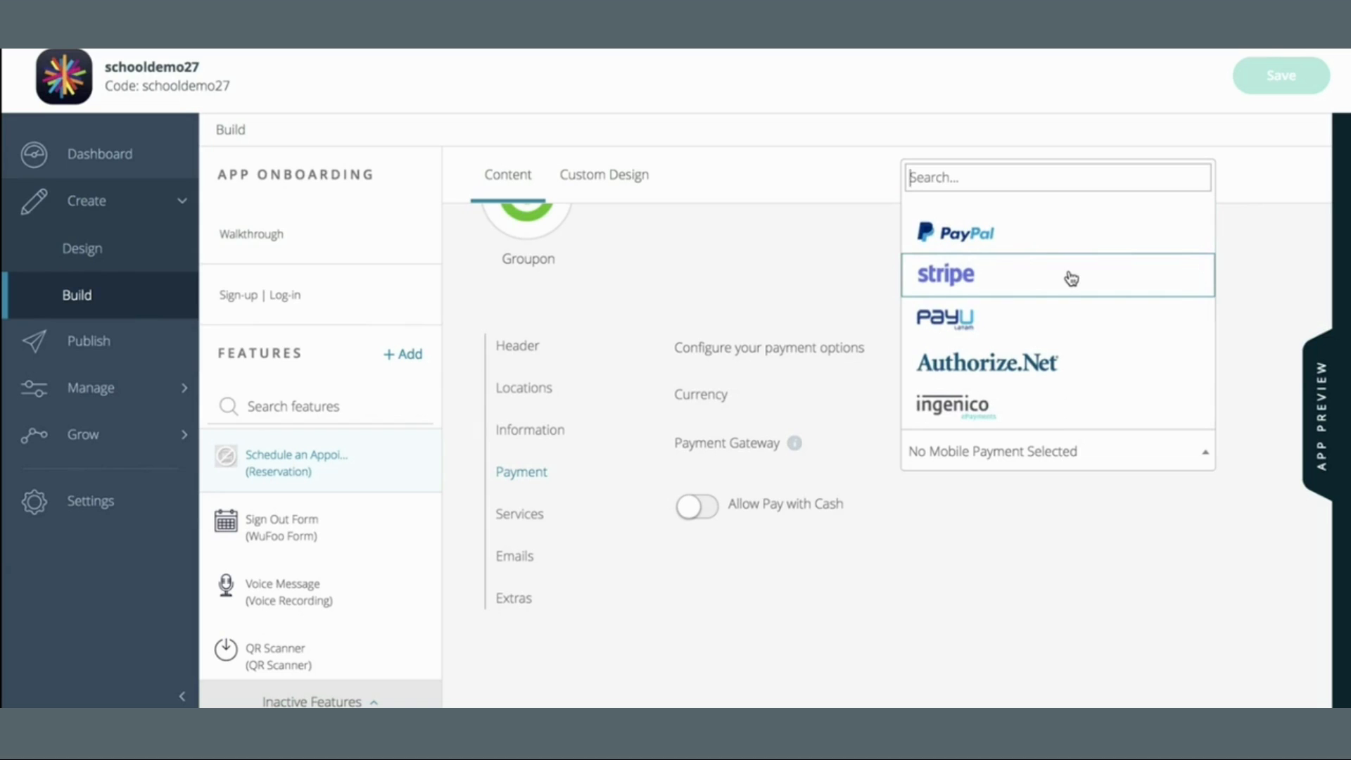
scroll(1105, 384, "up", 2)
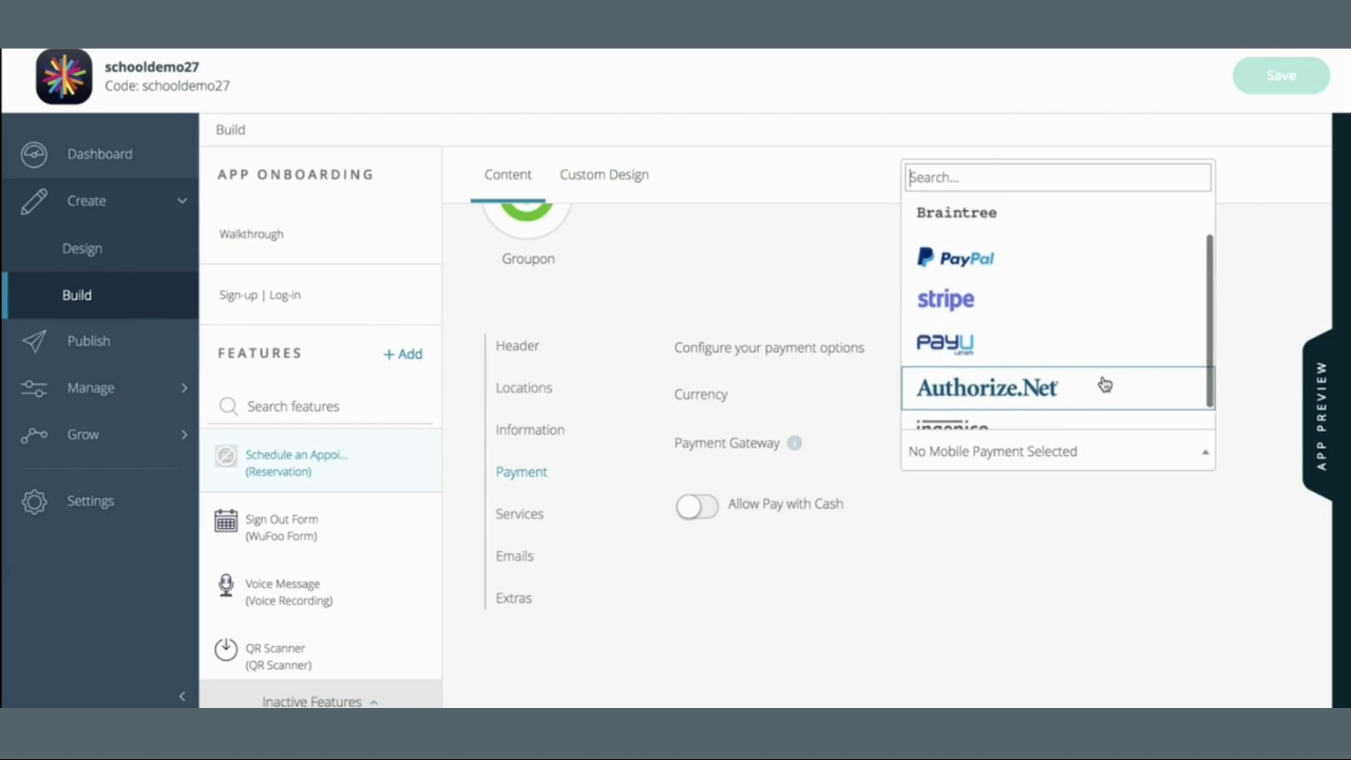
scroll(1104, 384, "down", 2)
scroll(1104, 384, "up", 3)
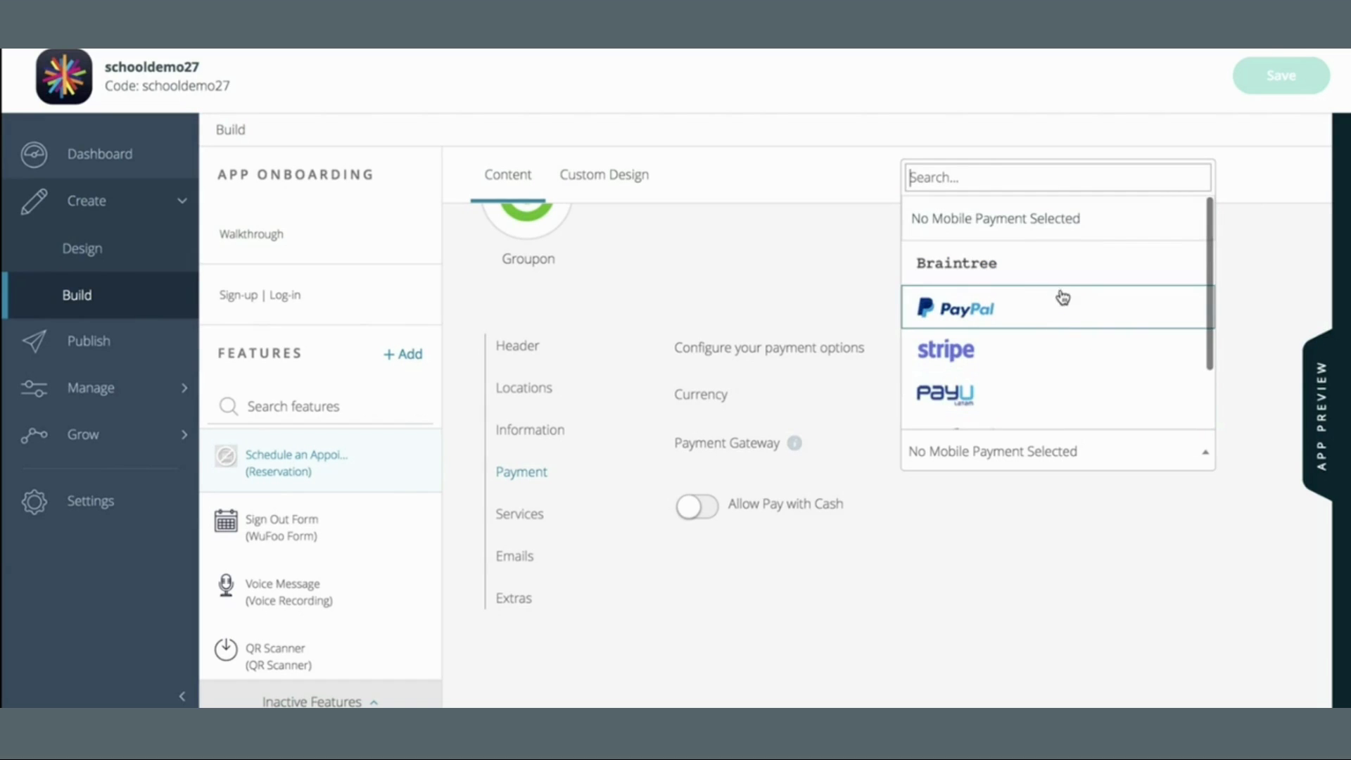
left_click(1044, 352)
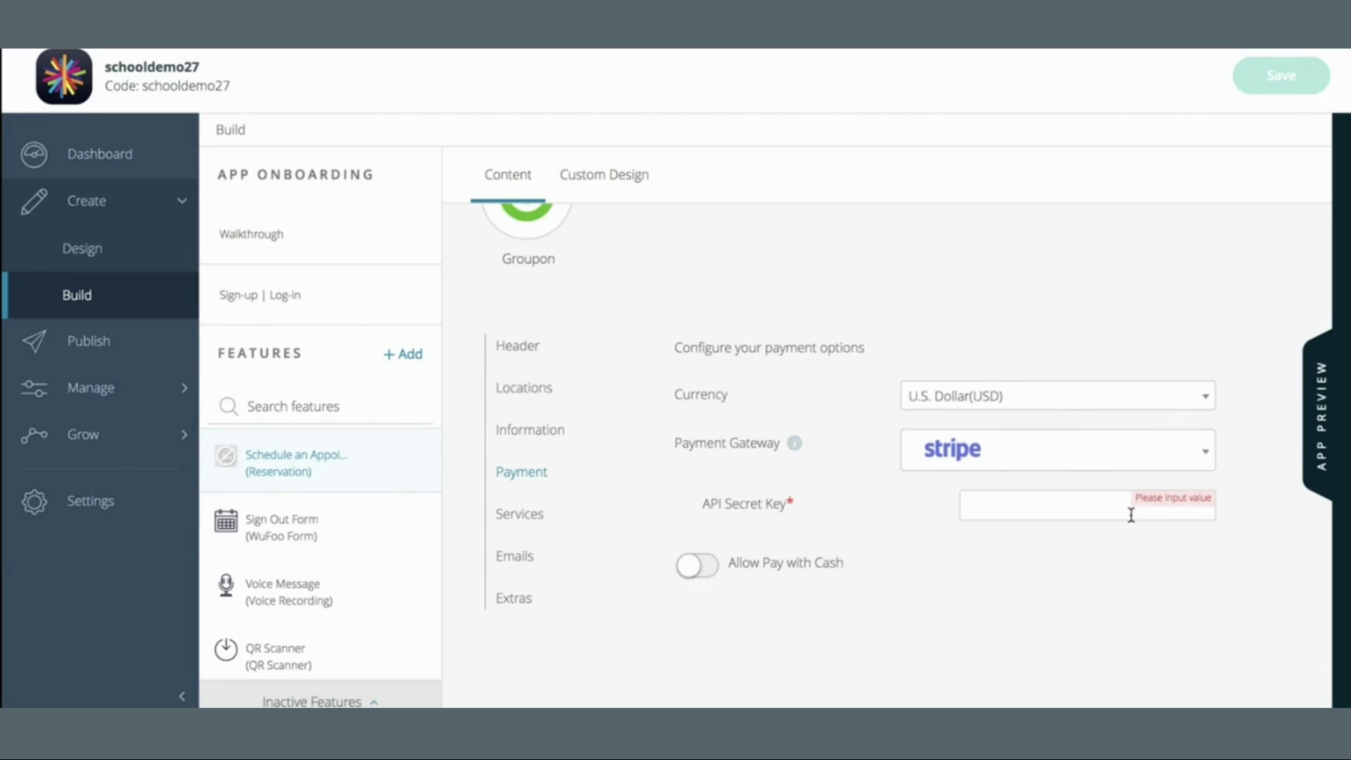
- Try Braintree as the payment gateway and return the setting to No Mobile Payment Selected
left_click(1081, 466)
left_click(1048, 274)
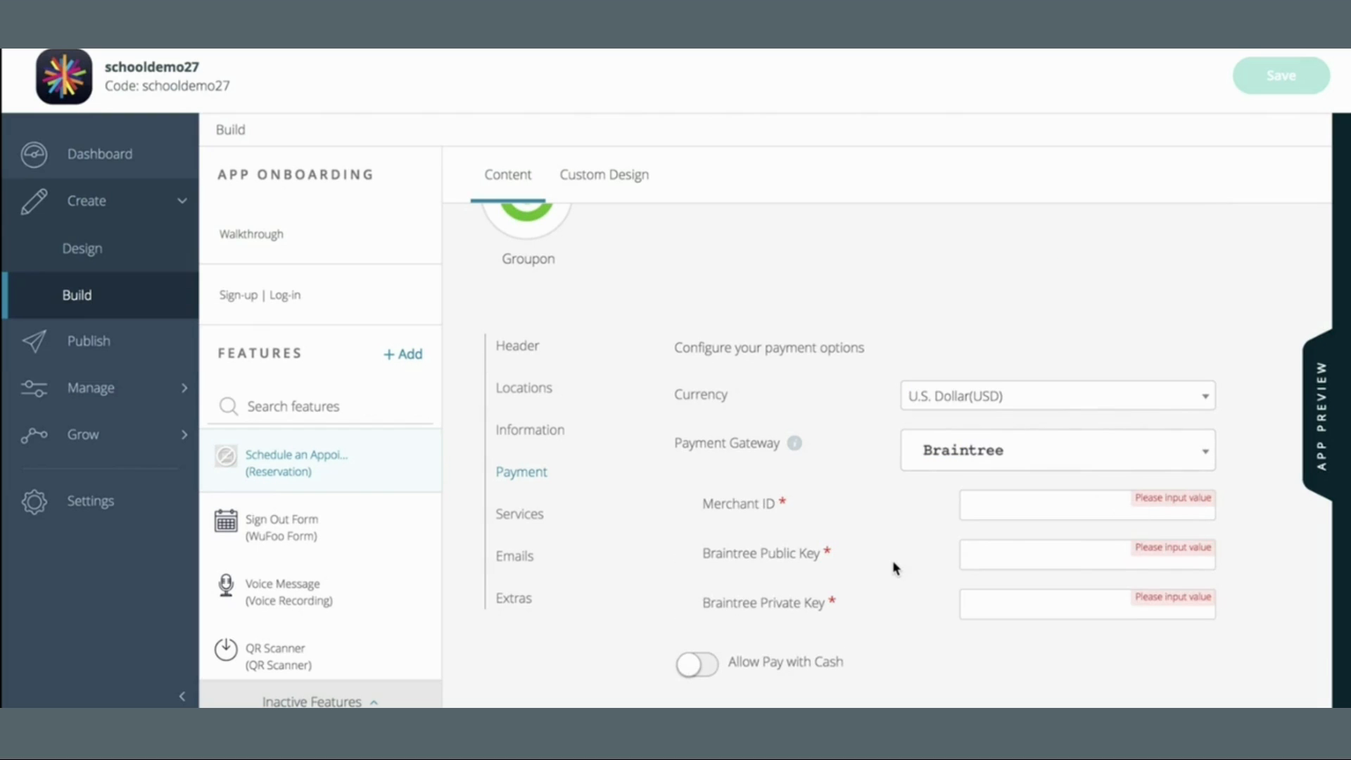
left_click(1060, 452)
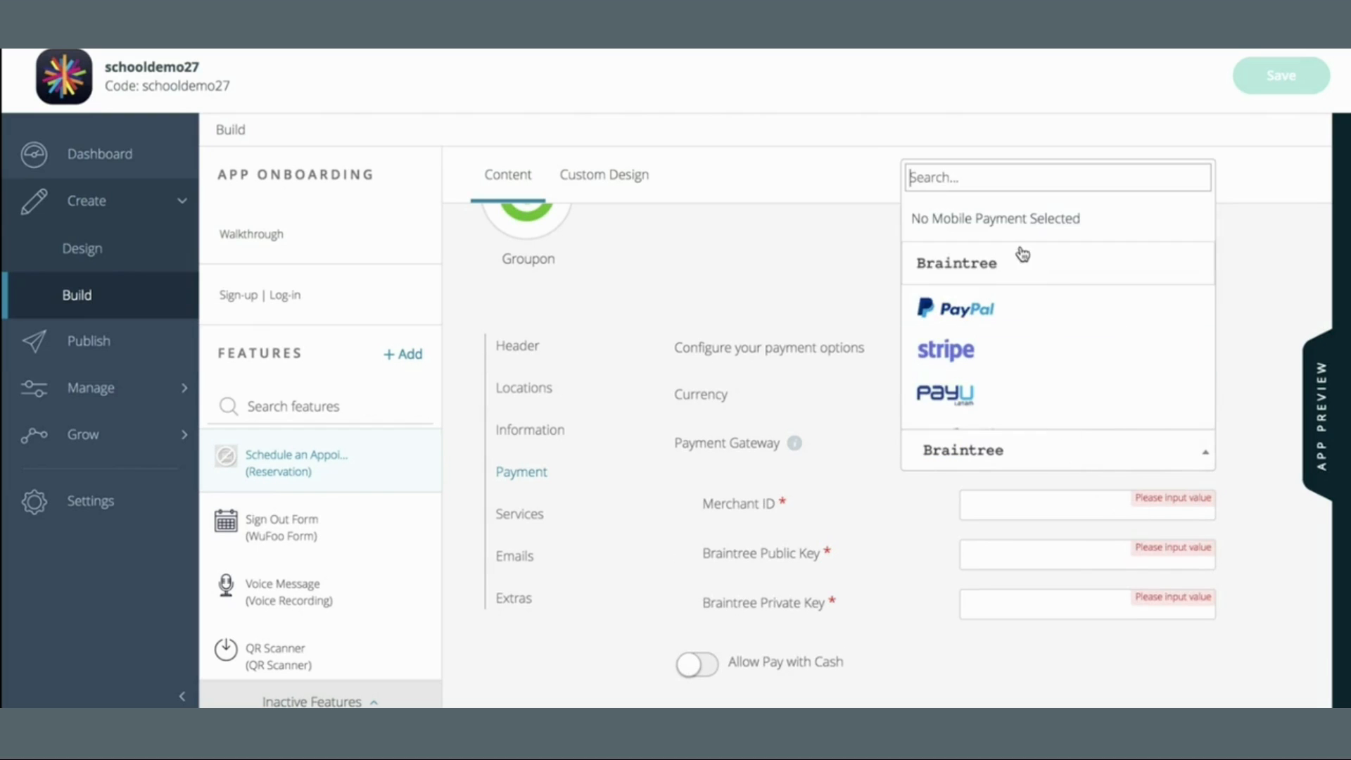
left_click(1014, 224)
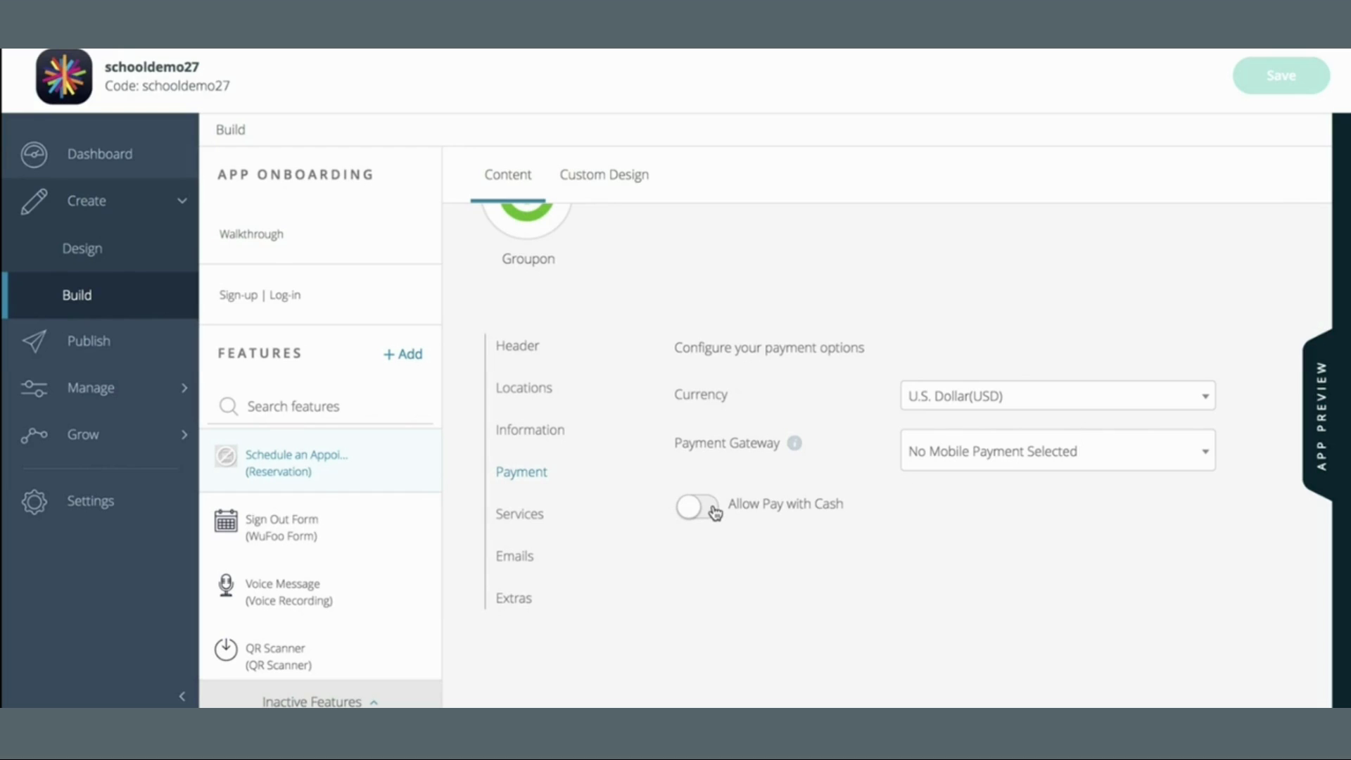
- Start a new reservation service and name it "Teacher - Parent Conference"
left_click(531, 517)
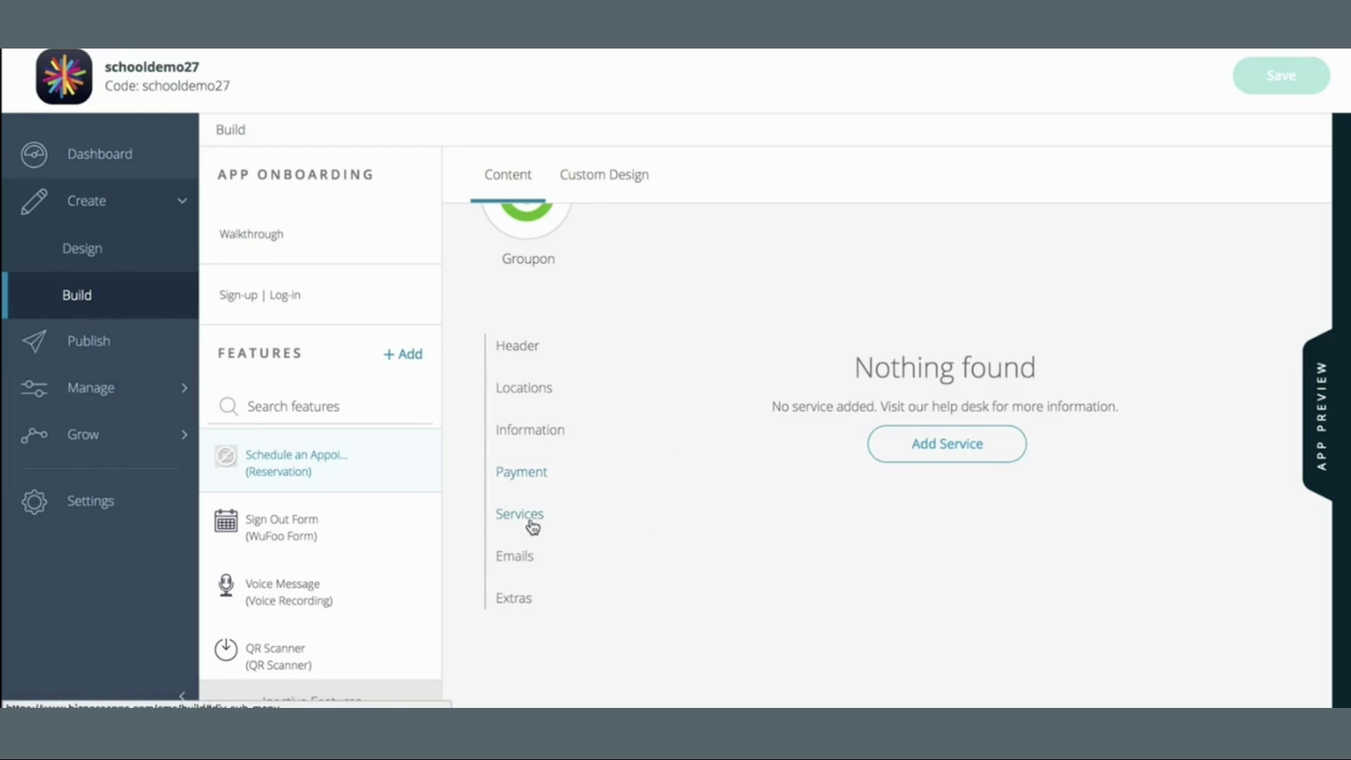
left_click(940, 444)
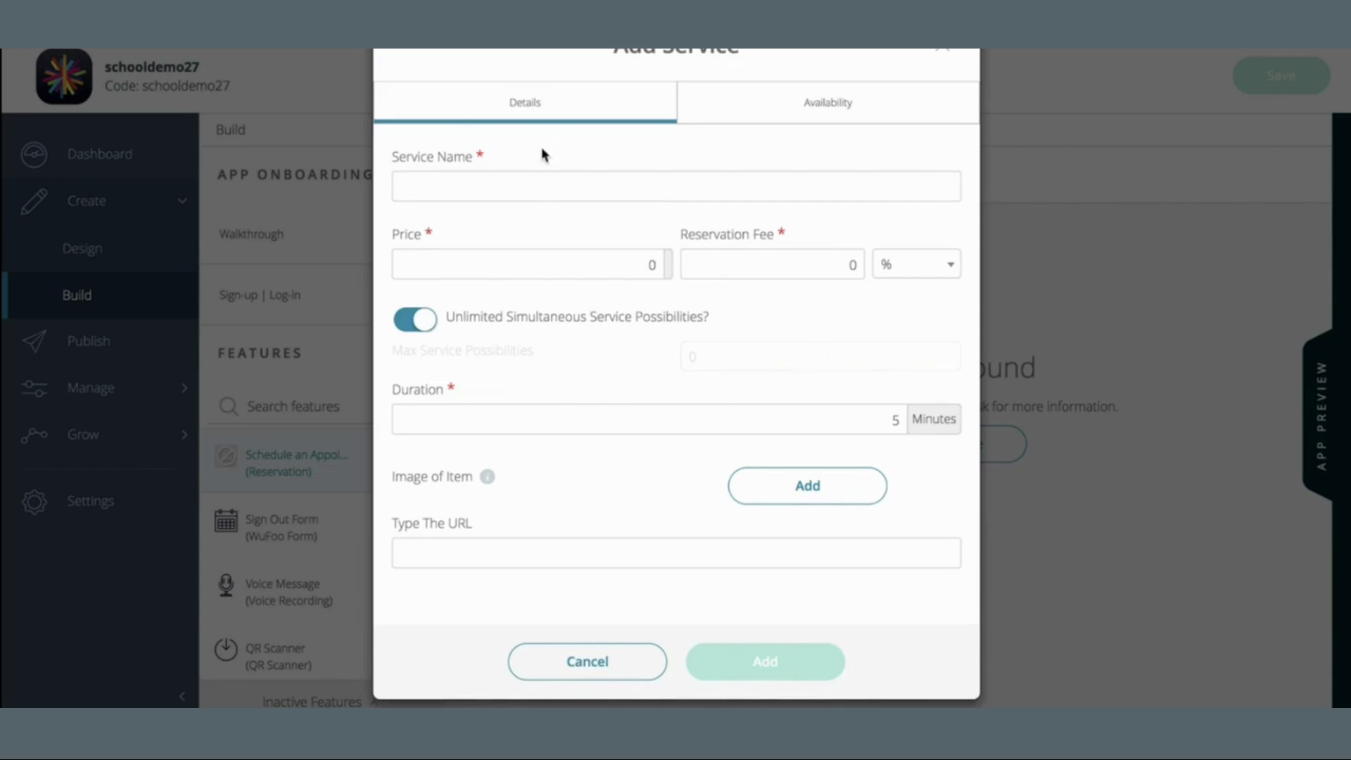
left_click(538, 185)
type("Teacher ")
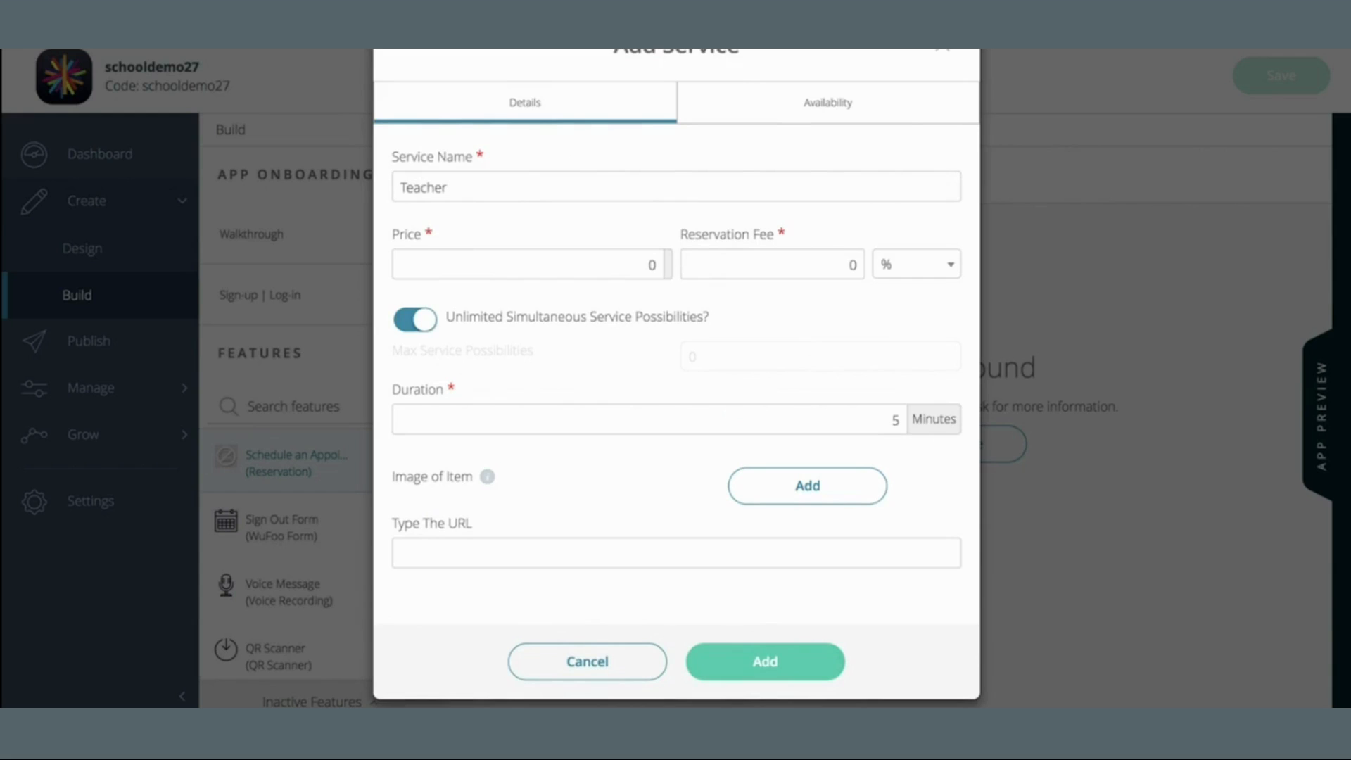
type("- Parent Conference")
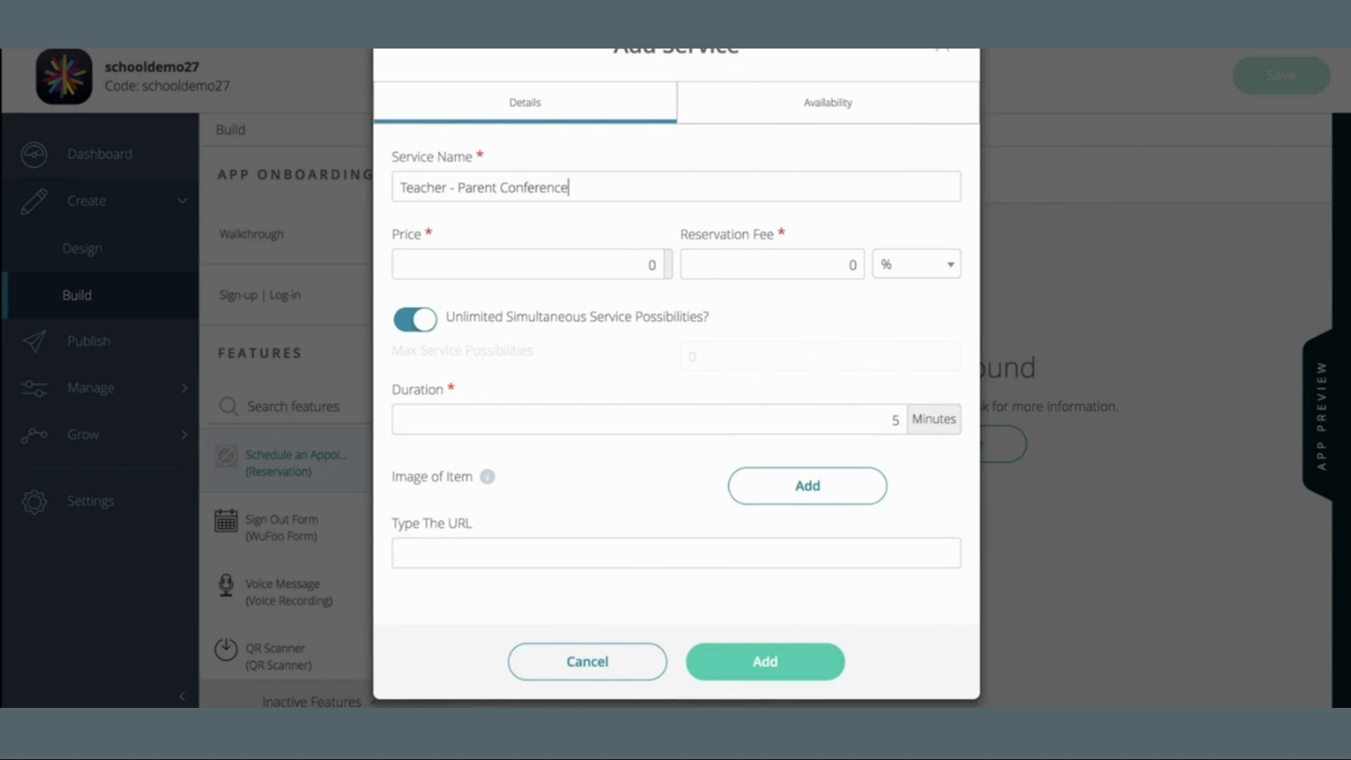
- Try a reservation fee of 5 with the undefined unit and reset it to 0 %
left_click_drag(622, 263, 892, 266)
left_click(893, 269)
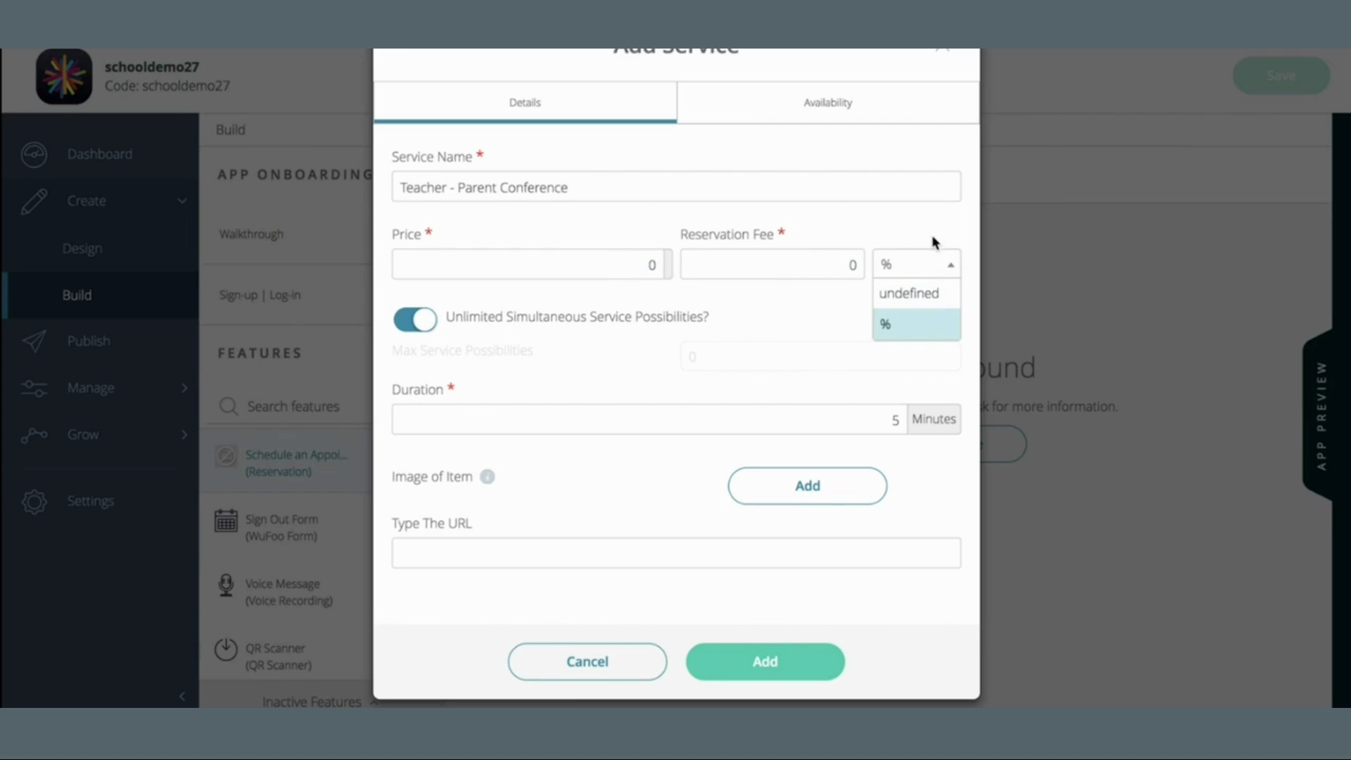
left_click(935, 294)
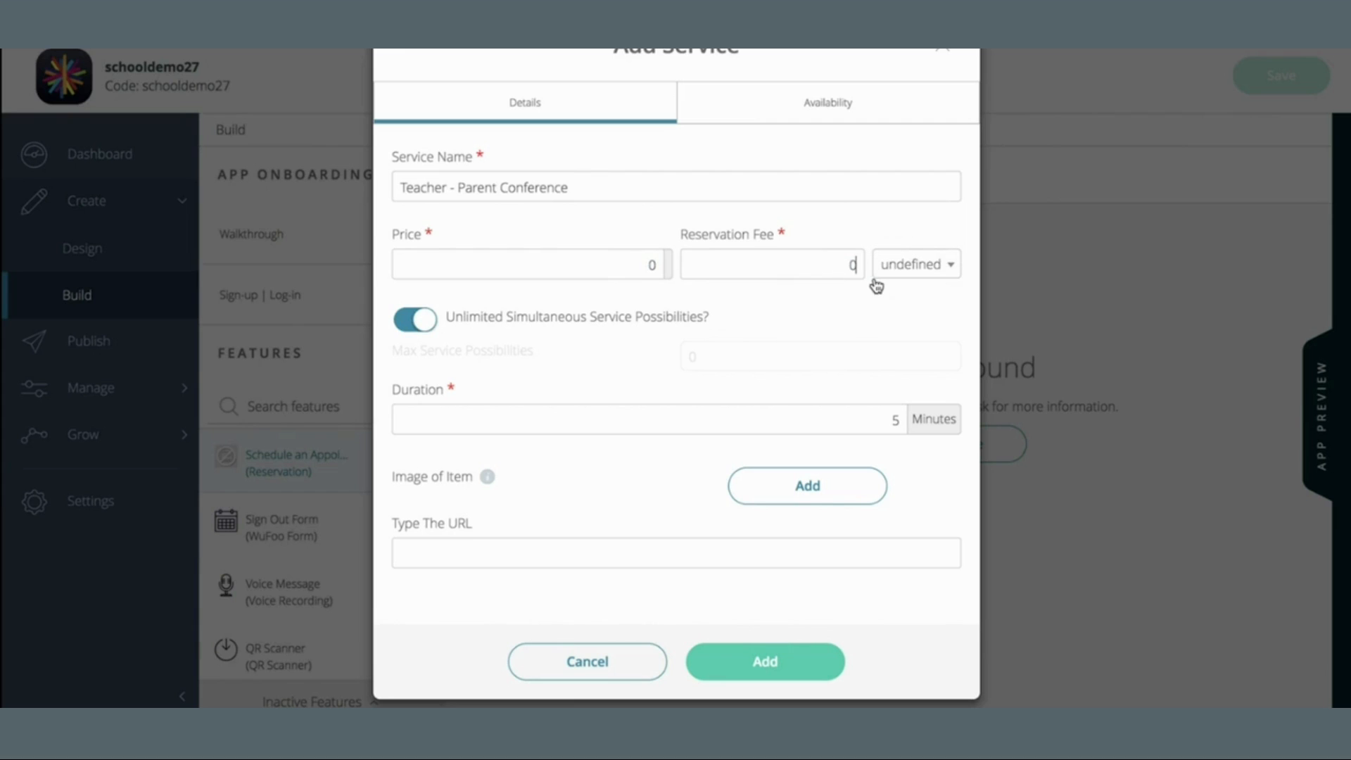
double_click(837, 271)
type("5")
left_click(914, 269)
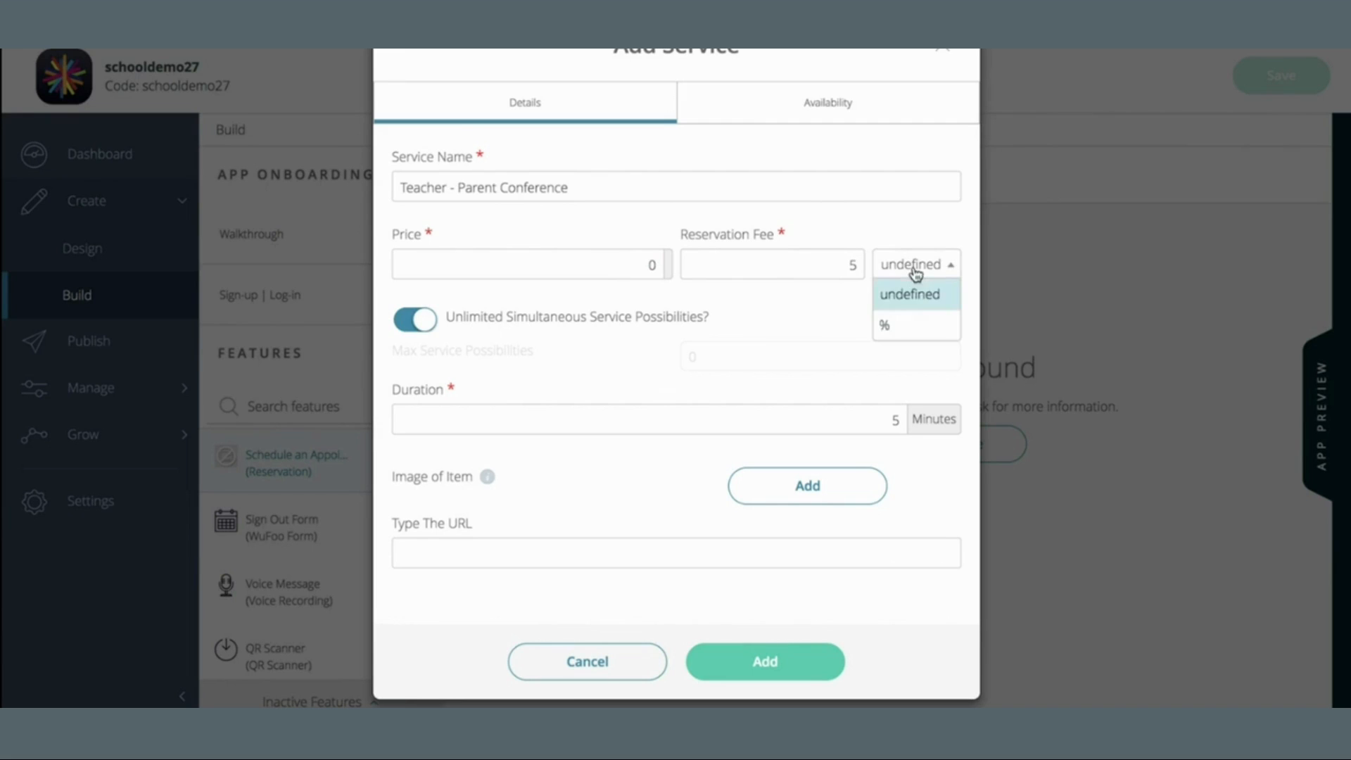
left_click(913, 316)
double_click(854, 265)
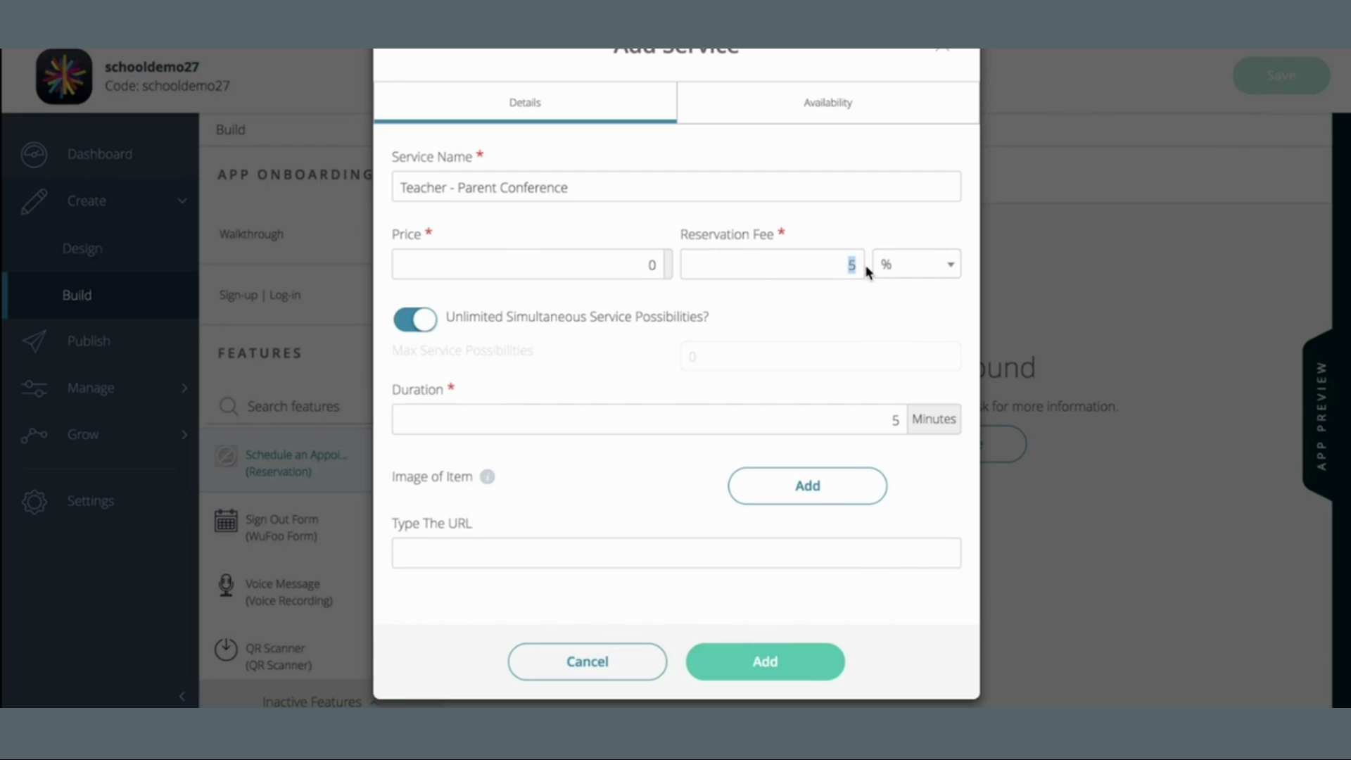
key("BackSpace")
type("0")
- Turn off unlimited simultaneous services and set the maximum service possibilities to 7
left_click(841, 362)
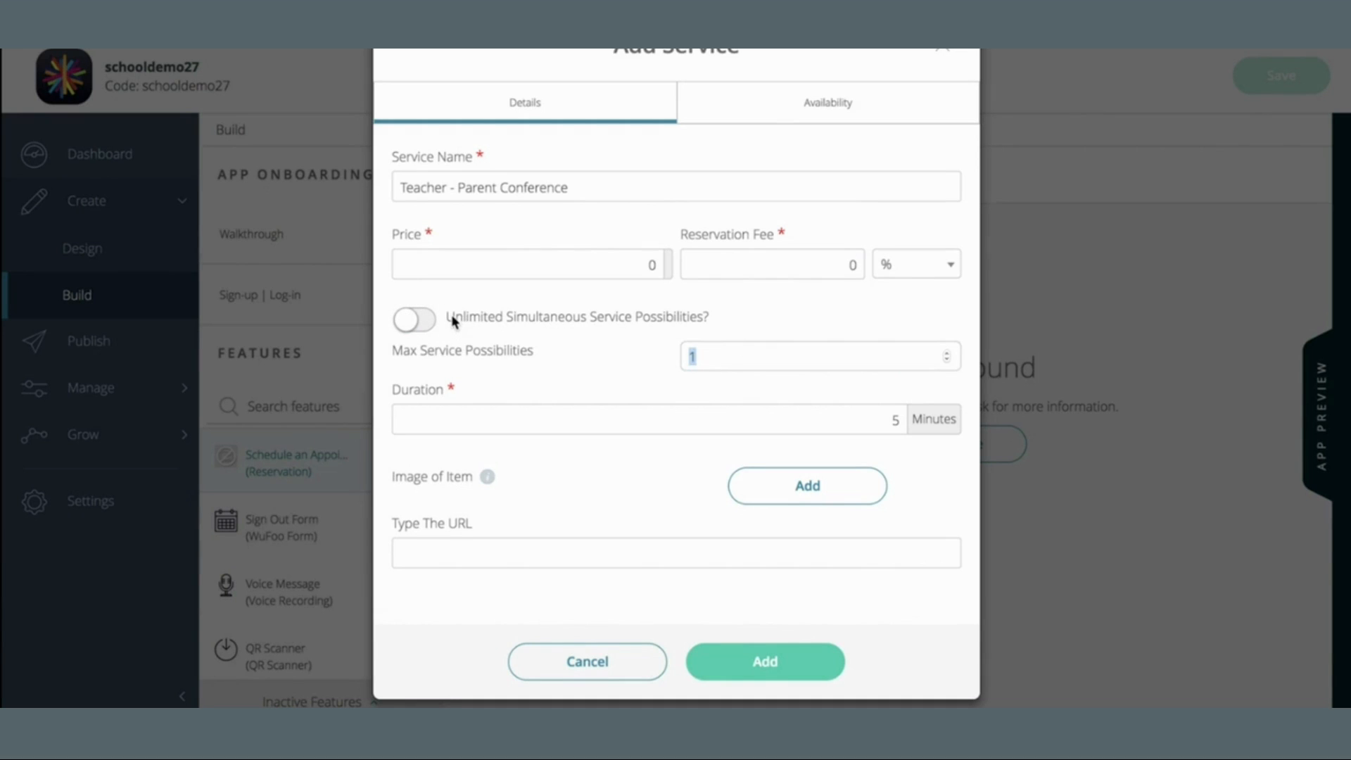
left_click_drag(455, 319, 639, 360)
left_click(691, 321)
type("14")
double_click(759, 352)
type("7")
- Set the conference service's duration to 30 minutes
double_click(900, 421)
key("BackSpace")
type("30")
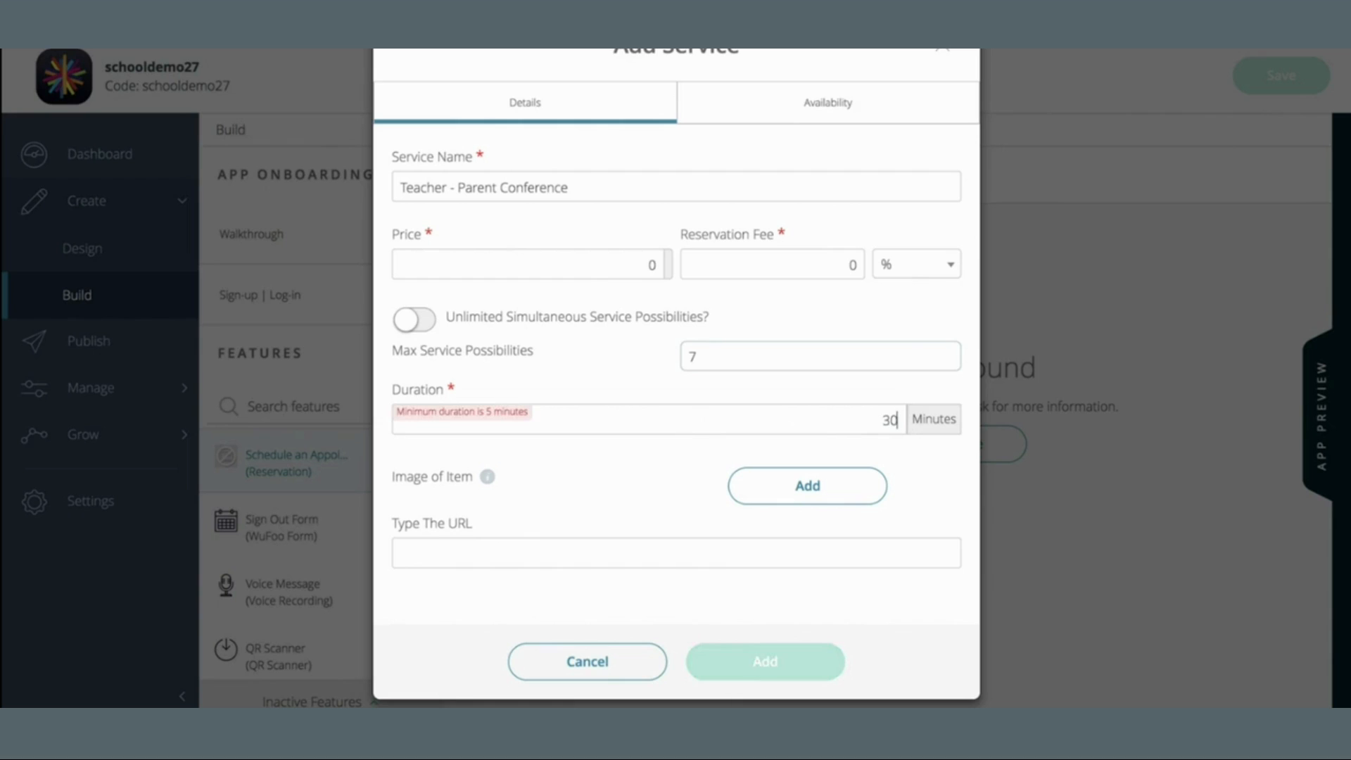
left_click(904, 470)
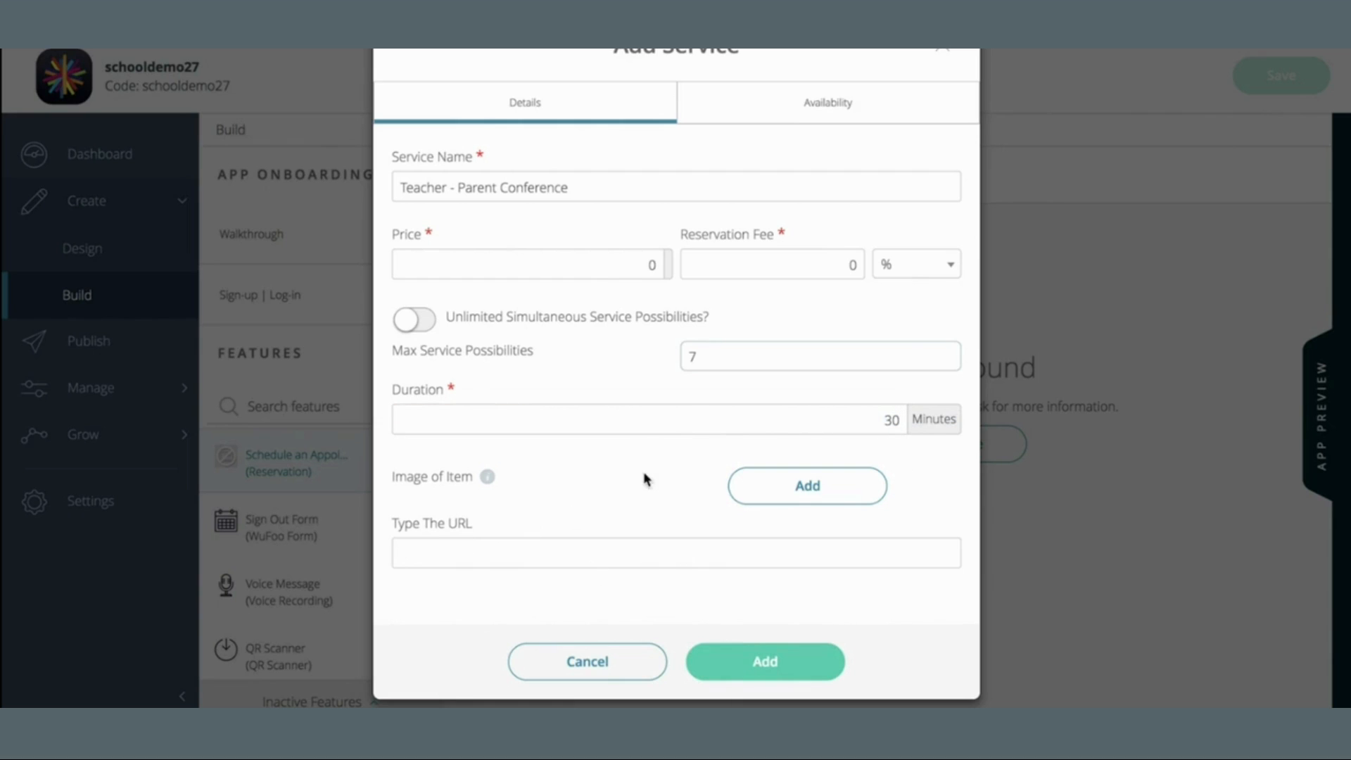
- Make the service available at the San Francisco, CA, United States location and set its availability to Specific Time
left_click(777, 103)
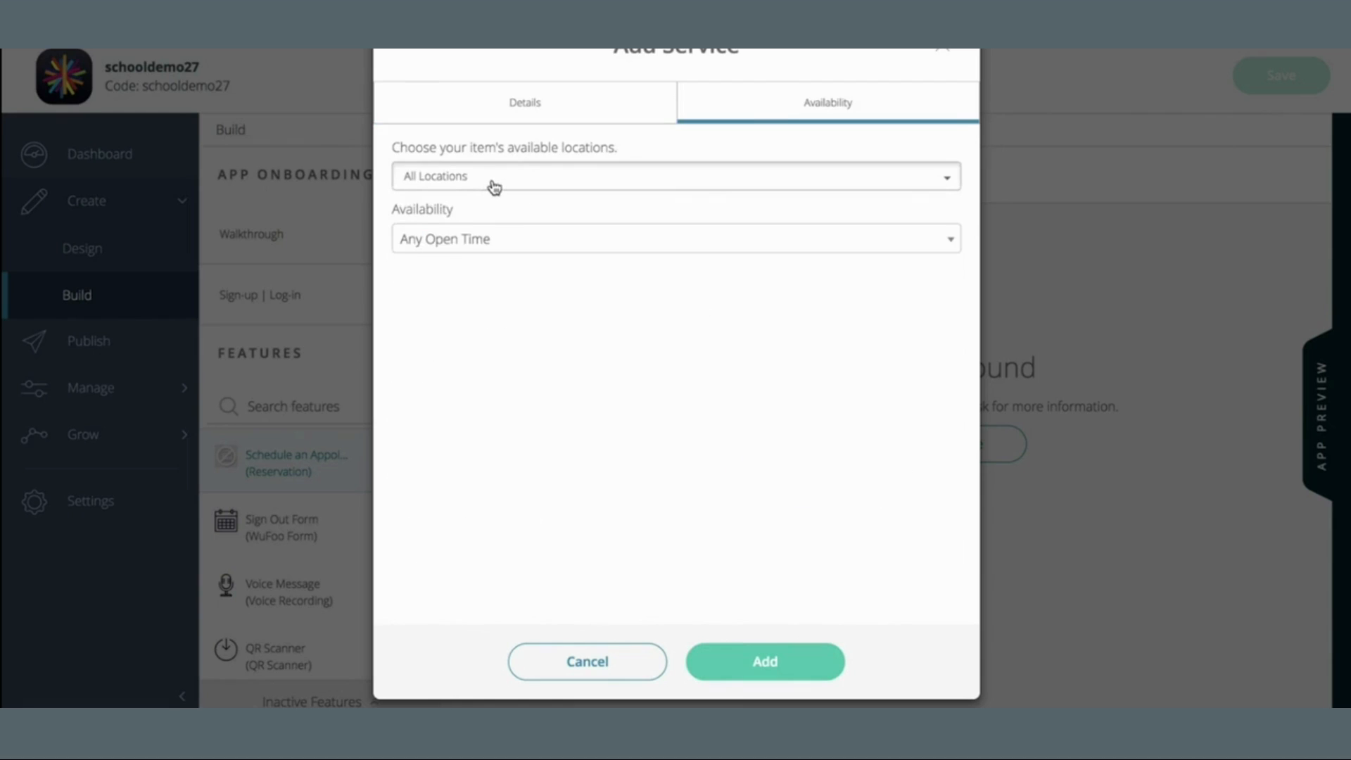
left_click(492, 179)
left_click(509, 281)
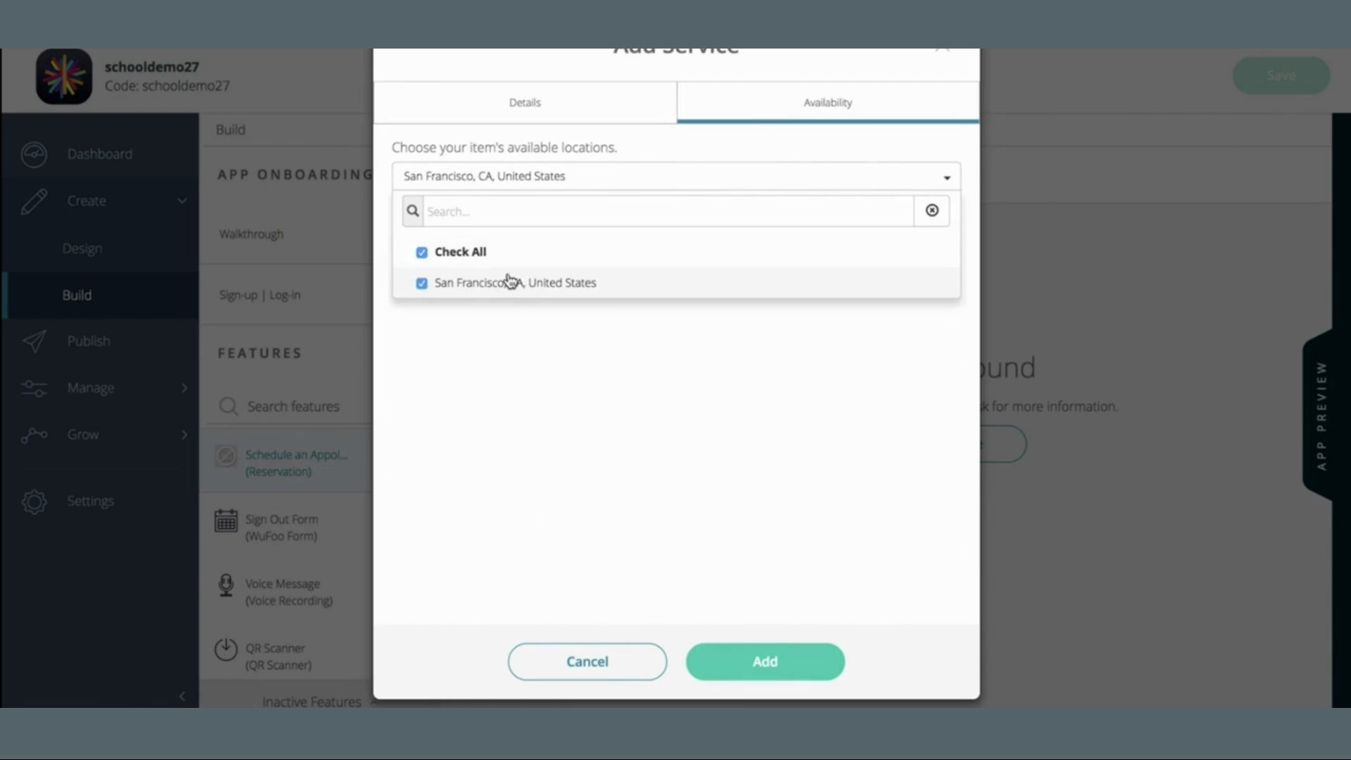
left_click(521, 348)
left_click(497, 238)
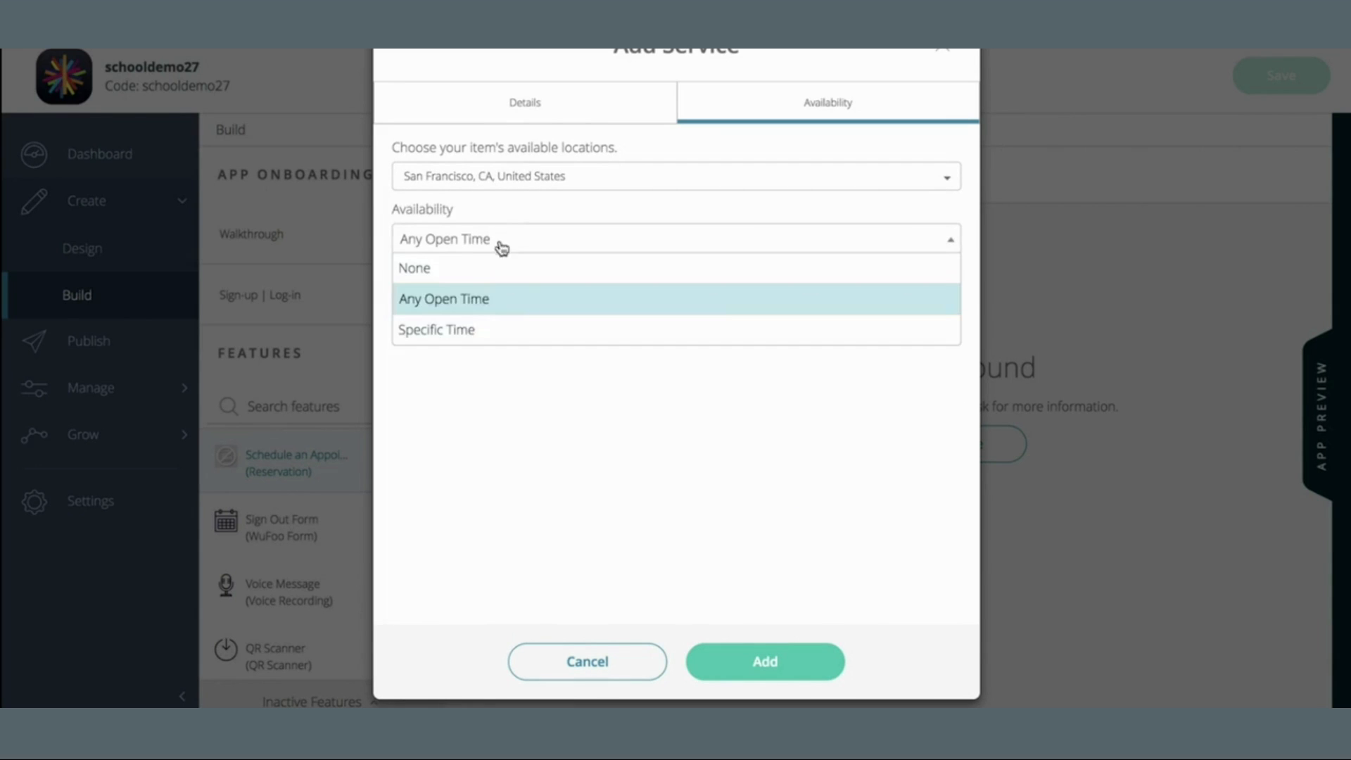
left_click(528, 330)
- Limit the service's available days to Wednesday and Thursday, add the service and save the feature
scroll(675, 408, "down", 1)
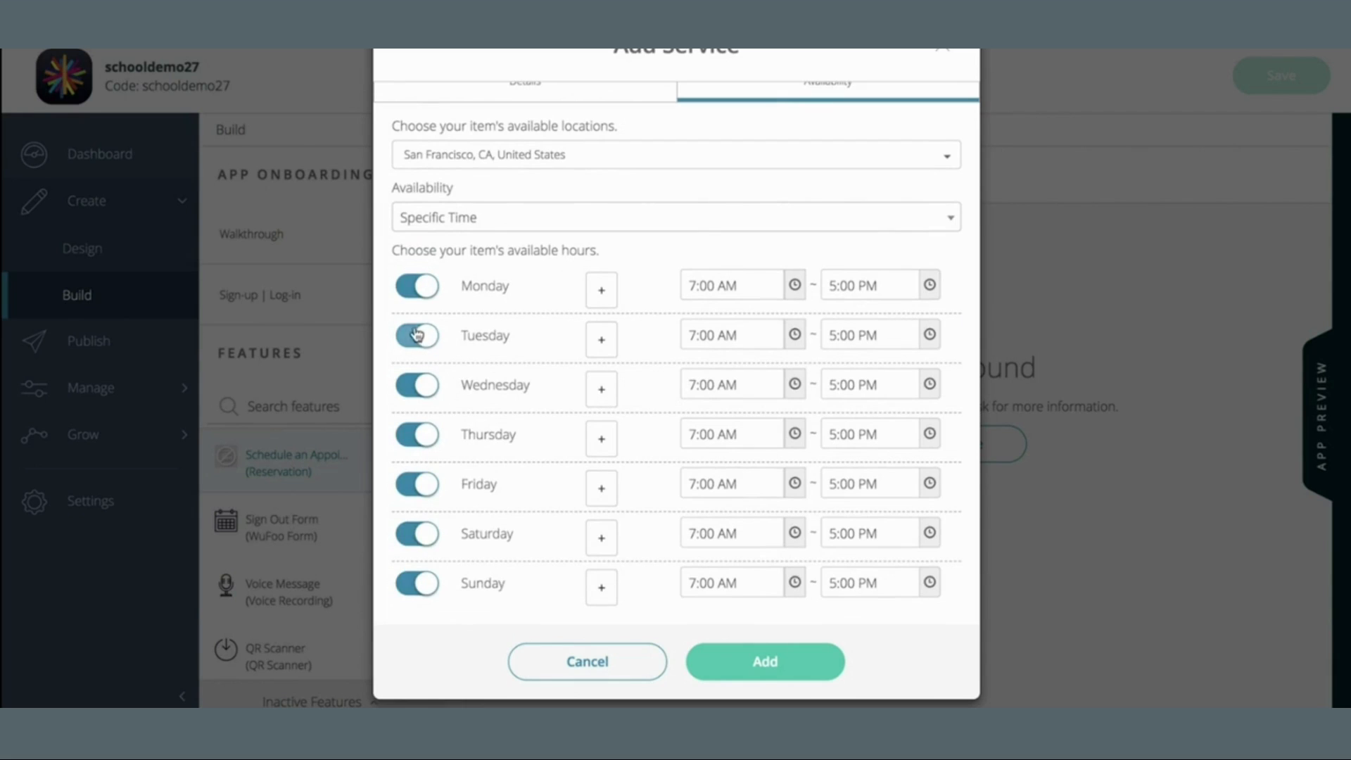
left_click(415, 296)
left_click(415, 336)
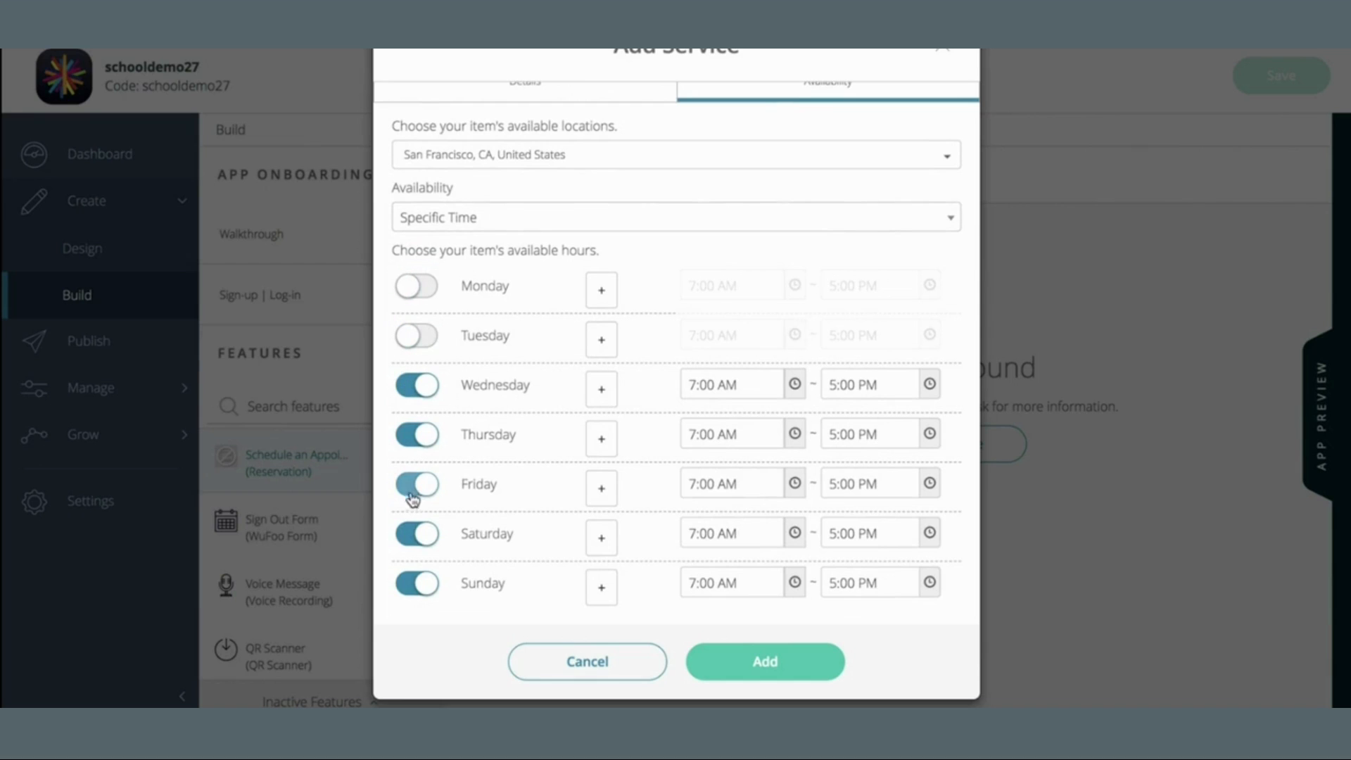
left_click(413, 533)
left_click(414, 588)
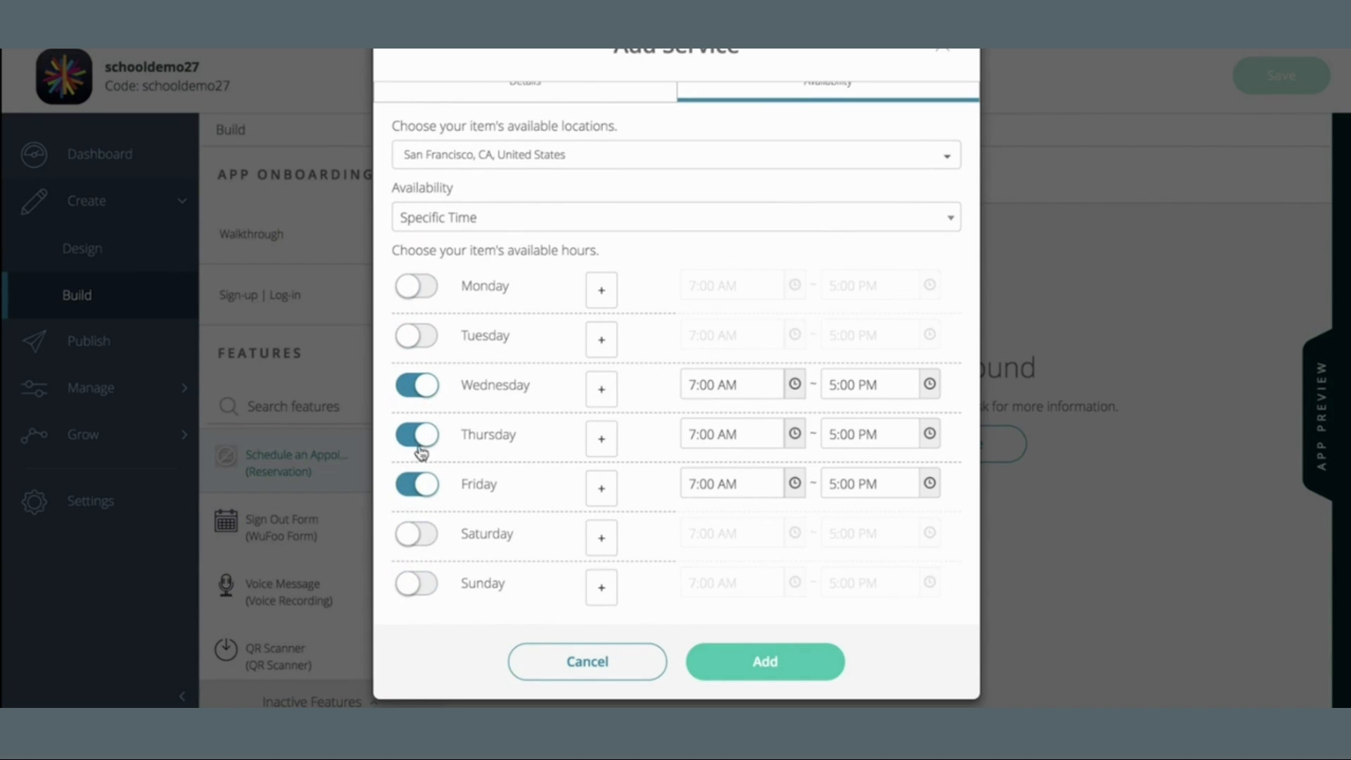
left_click(414, 485)
left_click(803, 672)
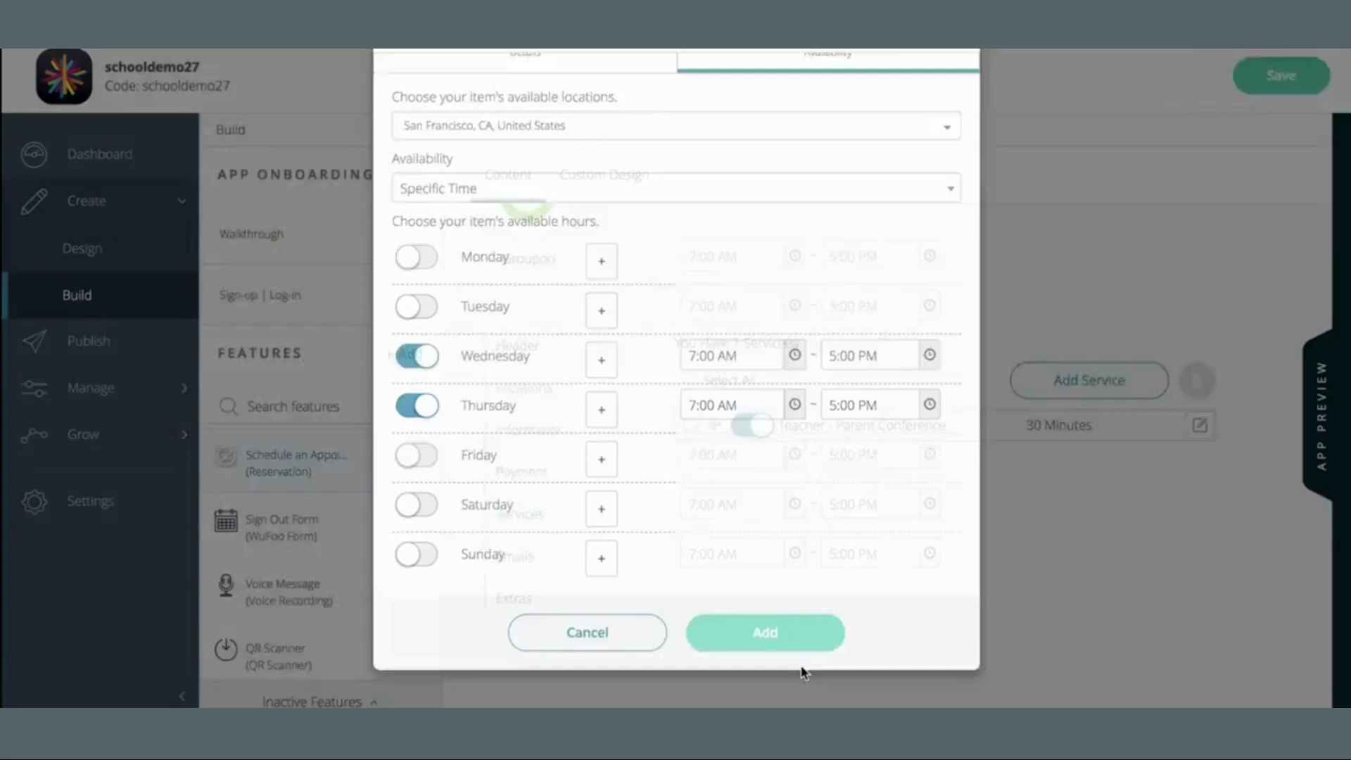
left_click(1308, 83)
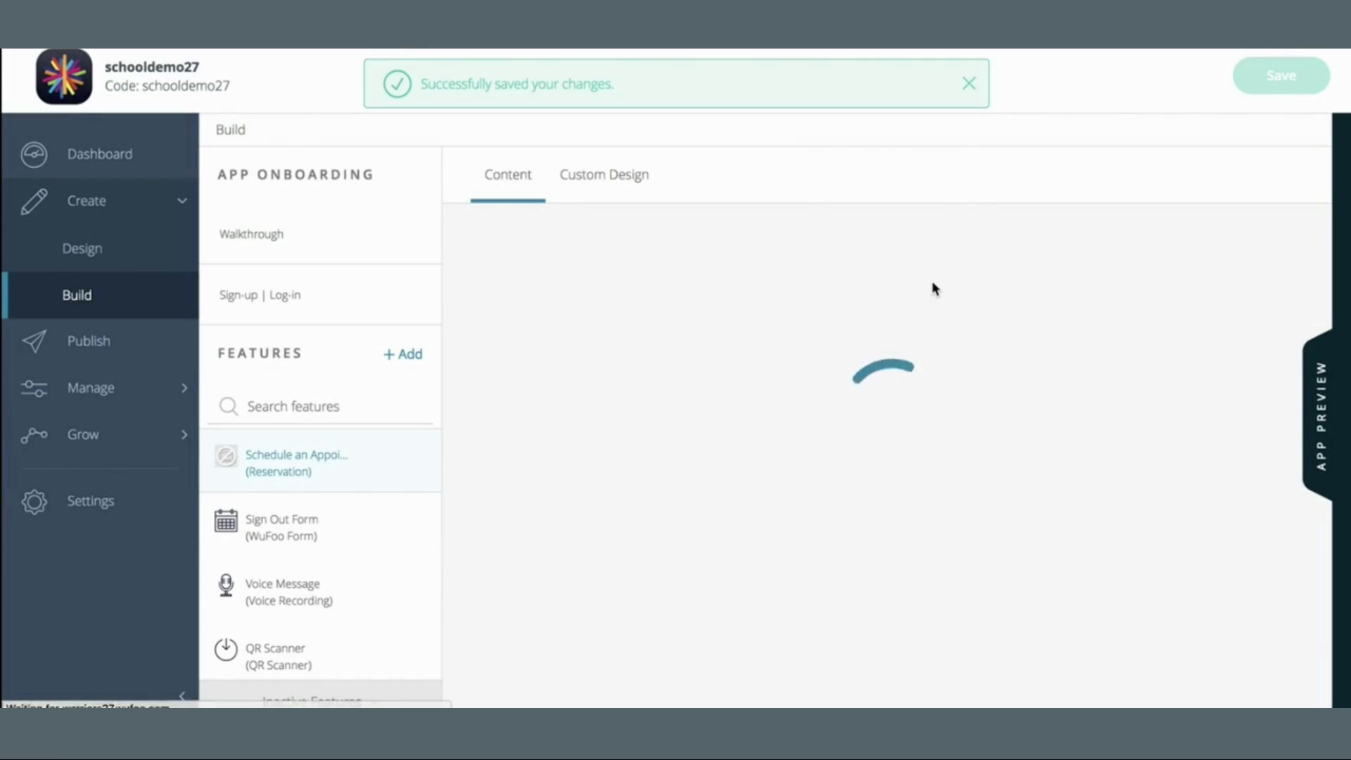
- Check the list of services for the Schedule an Appointment feature
scroll(655, 517, "down", 5)
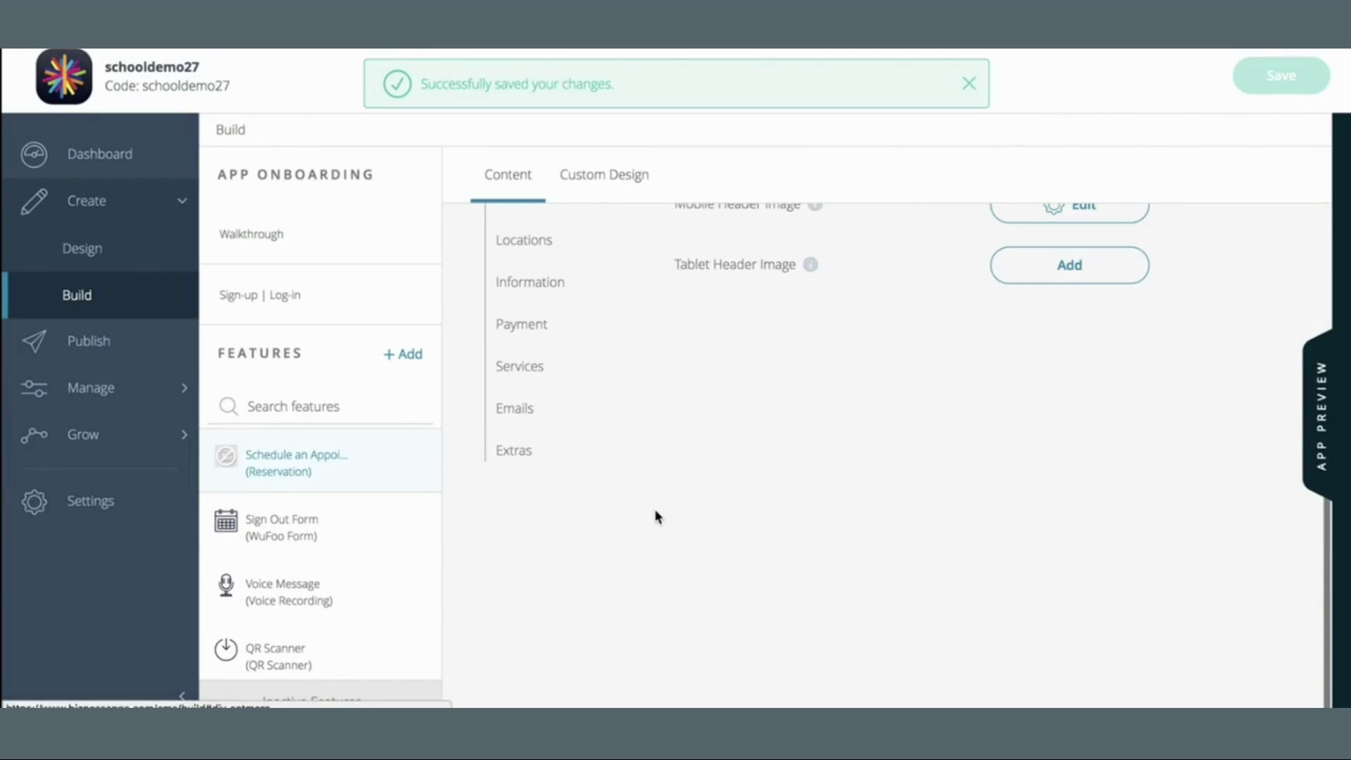
scroll(619, 478, "up", 1)
left_click(521, 385)
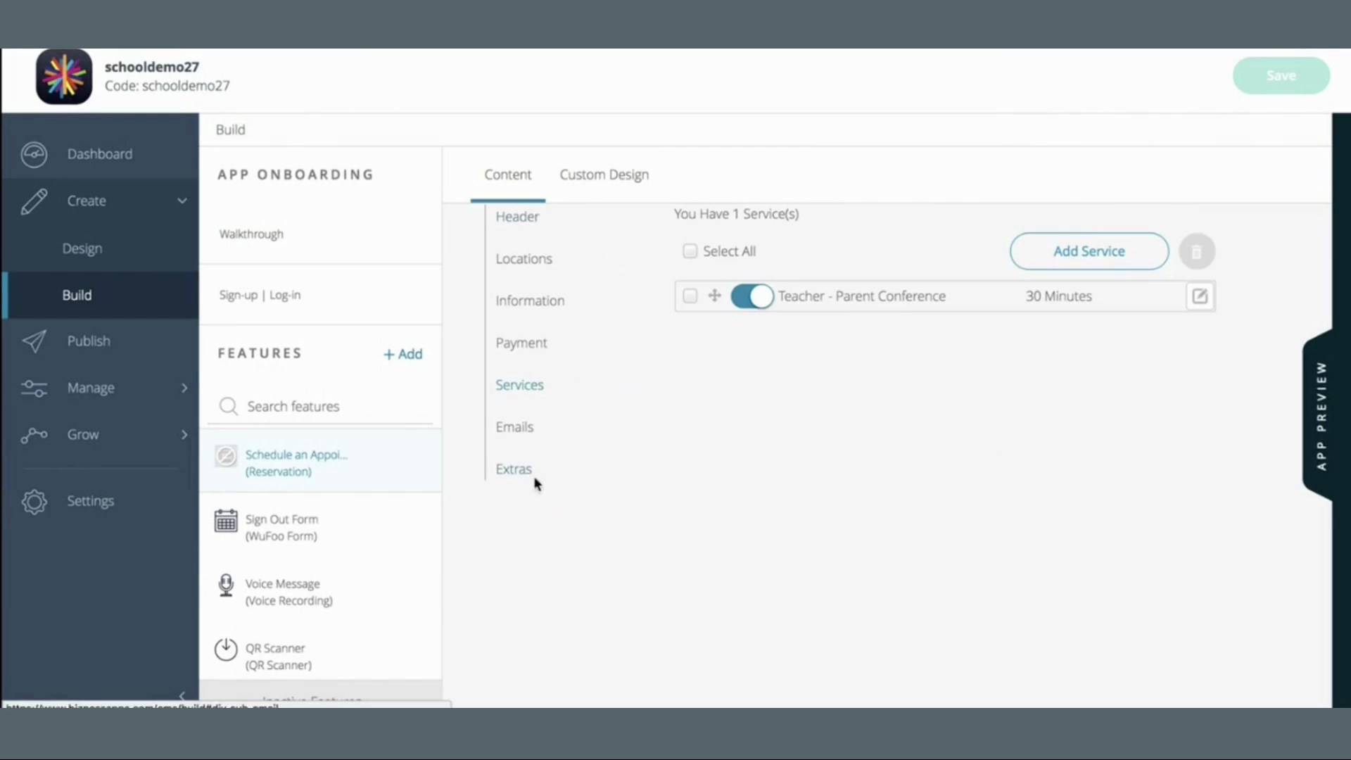
- Review the confirmation and cancellation email templates sent to users, including their available email objects
left_click(517, 428)
scroll(874, 422, "up", 3)
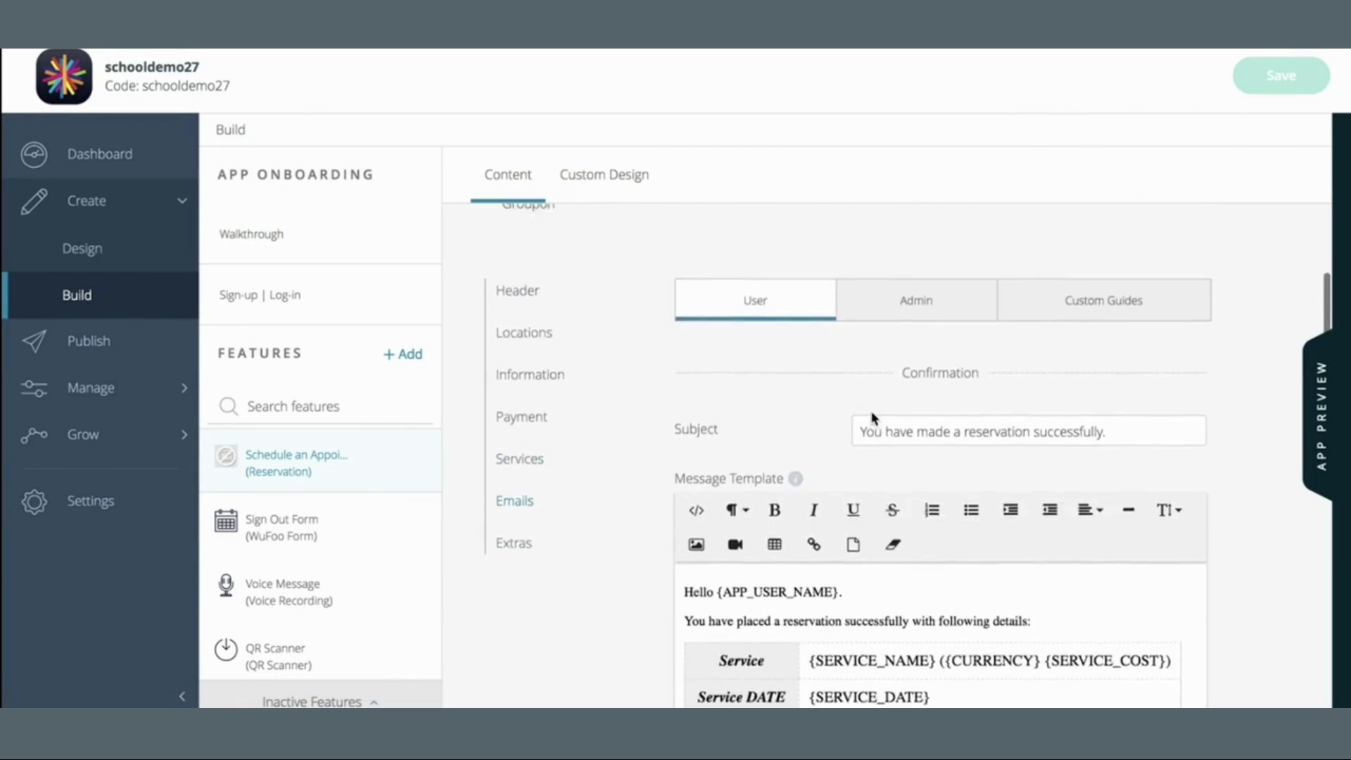
scroll(872, 418, "up", 1)
scroll(872, 418, "down", 3)
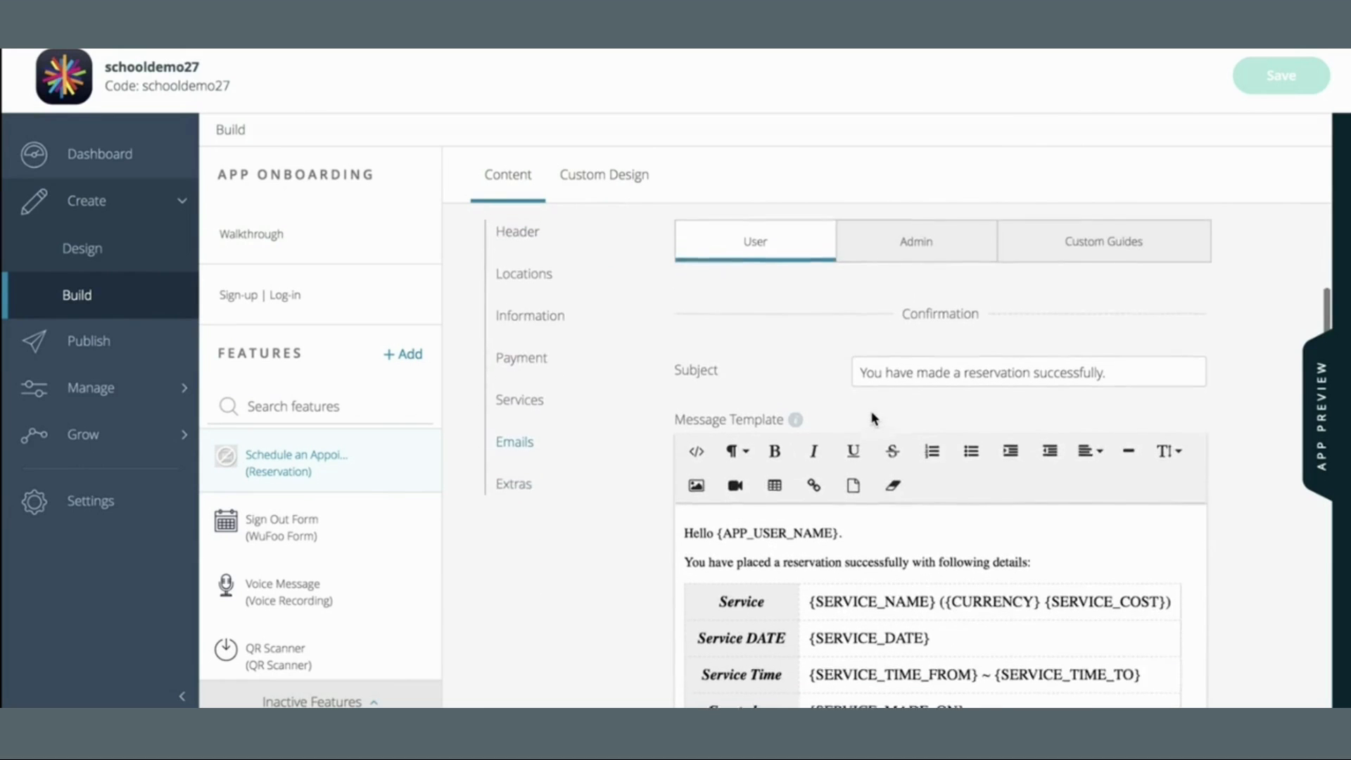
right_click(872, 418)
left_click(750, 339)
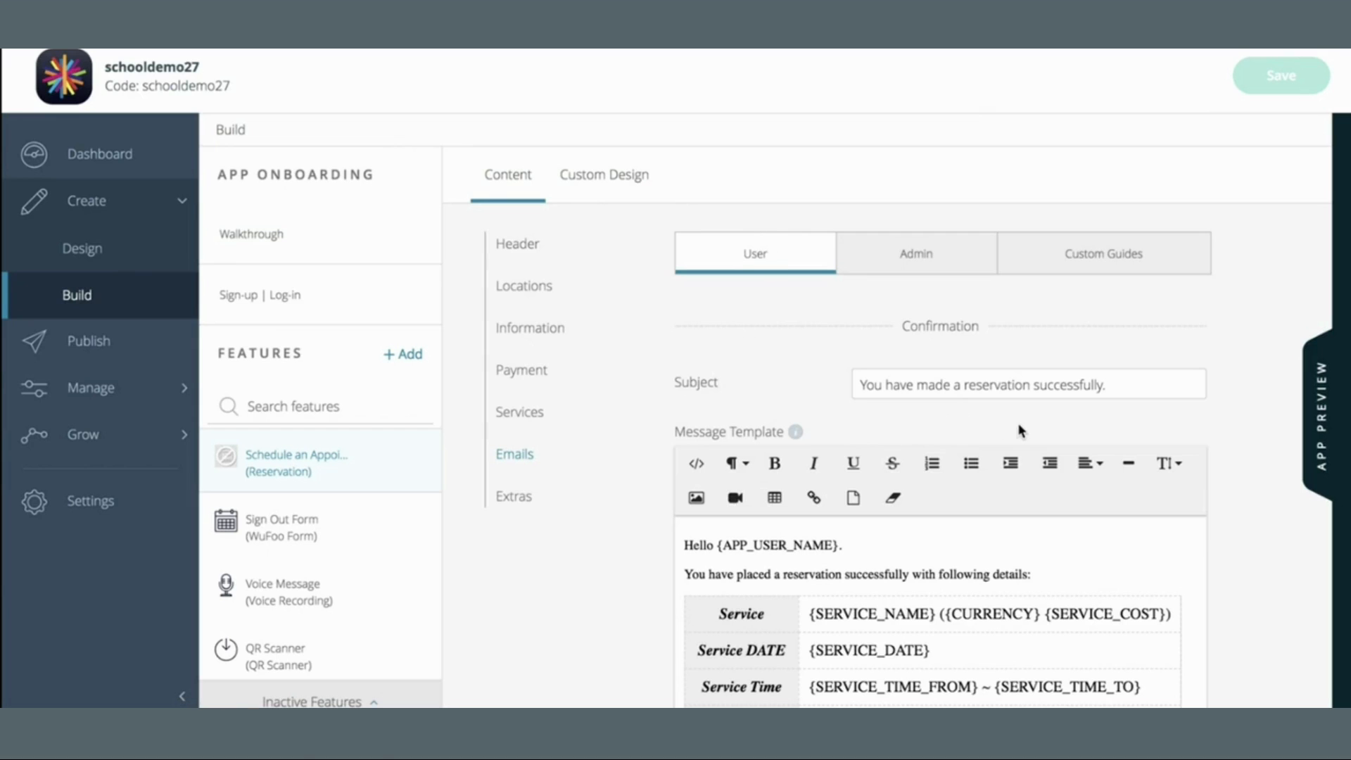
scroll(1021, 430, "down", 10)
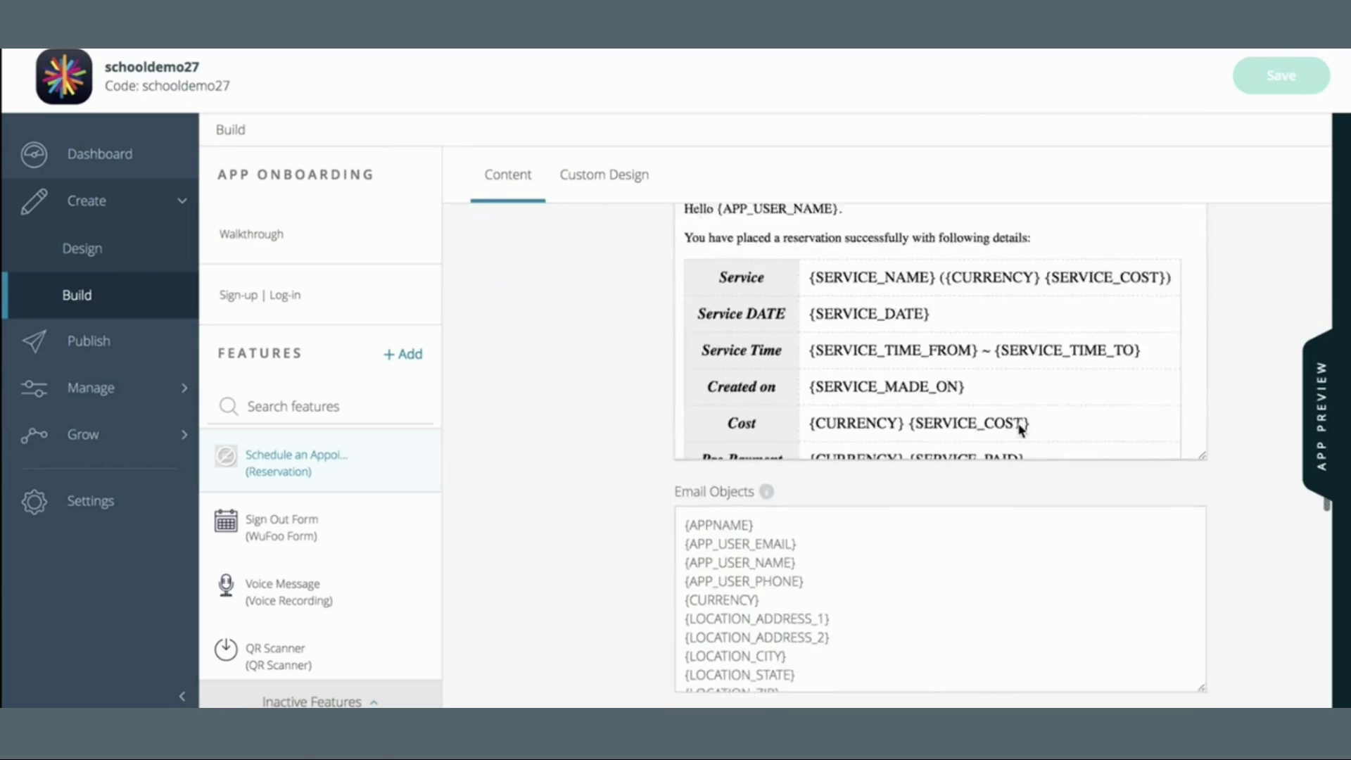
scroll(1031, 504, "down", 5)
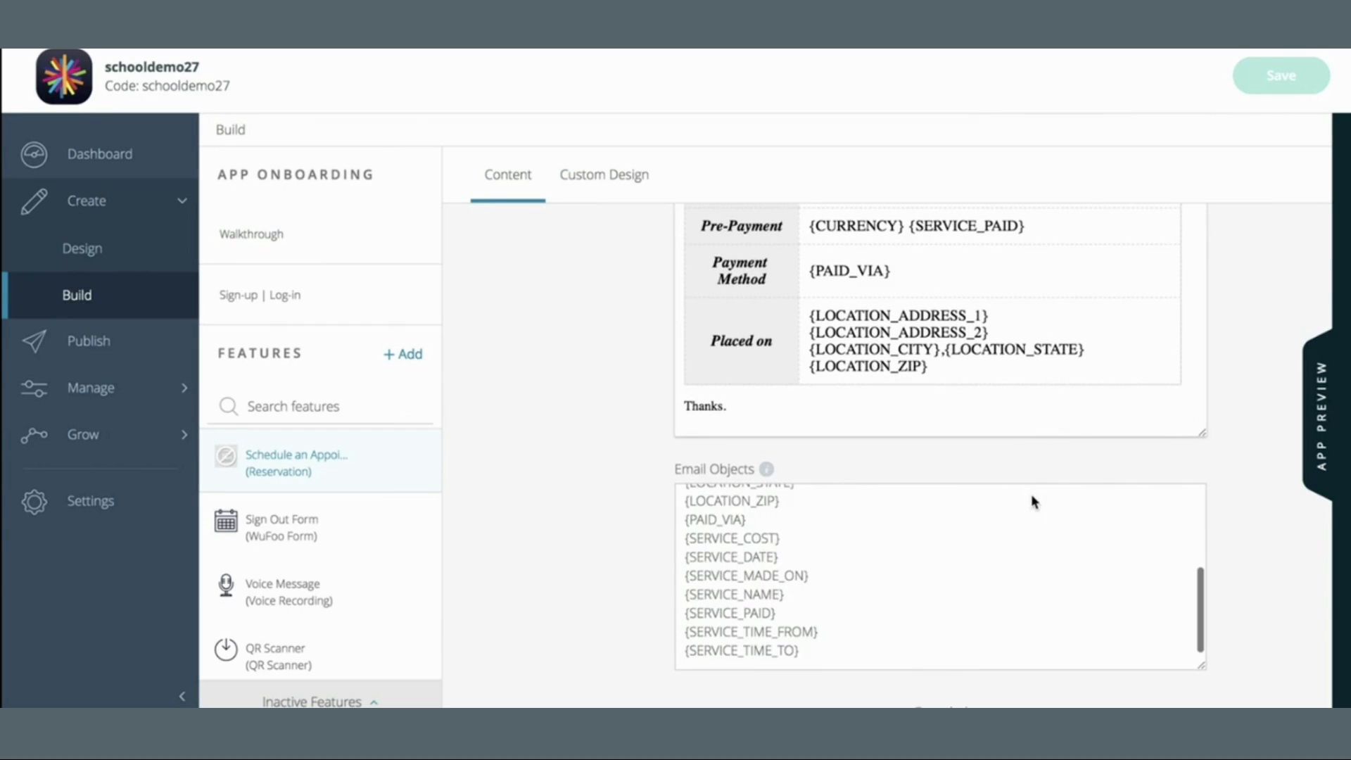
scroll(1197, 527, "down", 10)
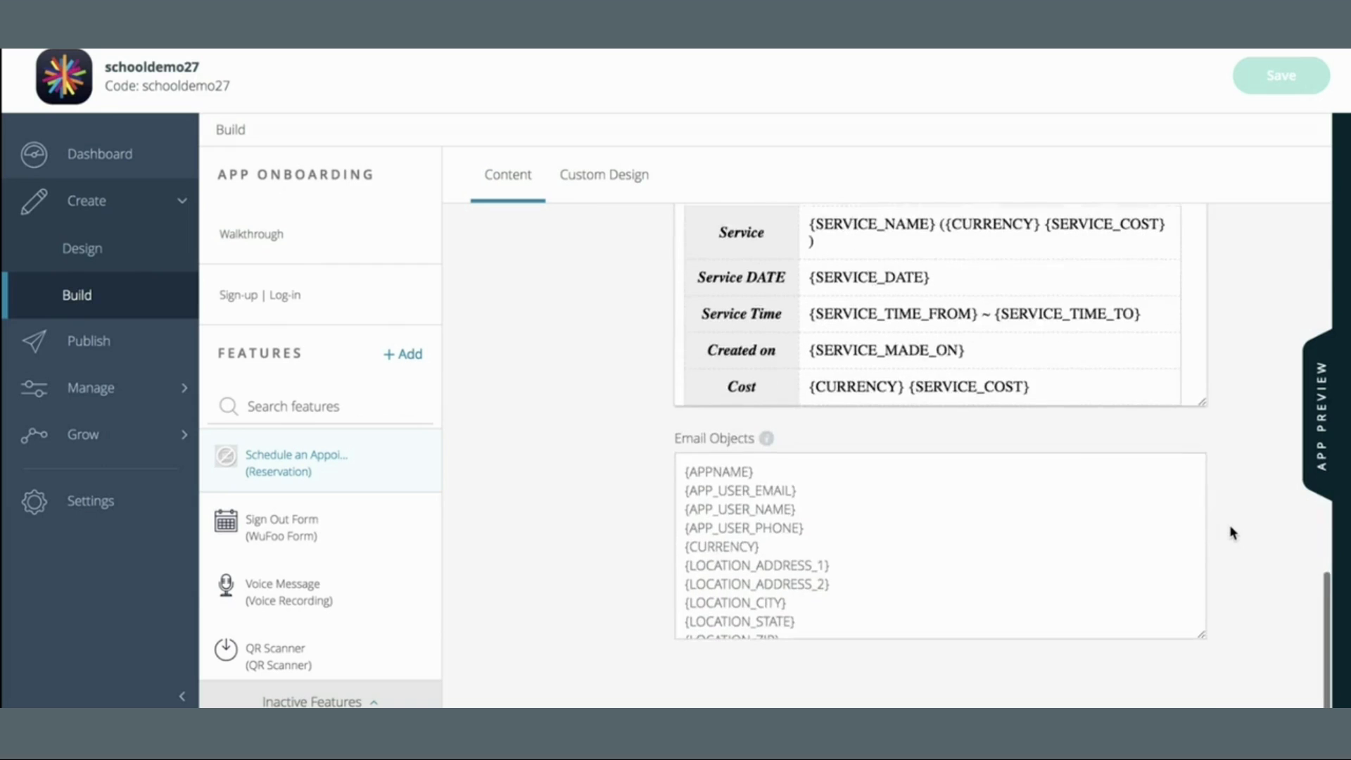
- Examine the admin email settings, including the admin address field and the confirmation and cancellation templates
scroll(1230, 531, "up", 20)
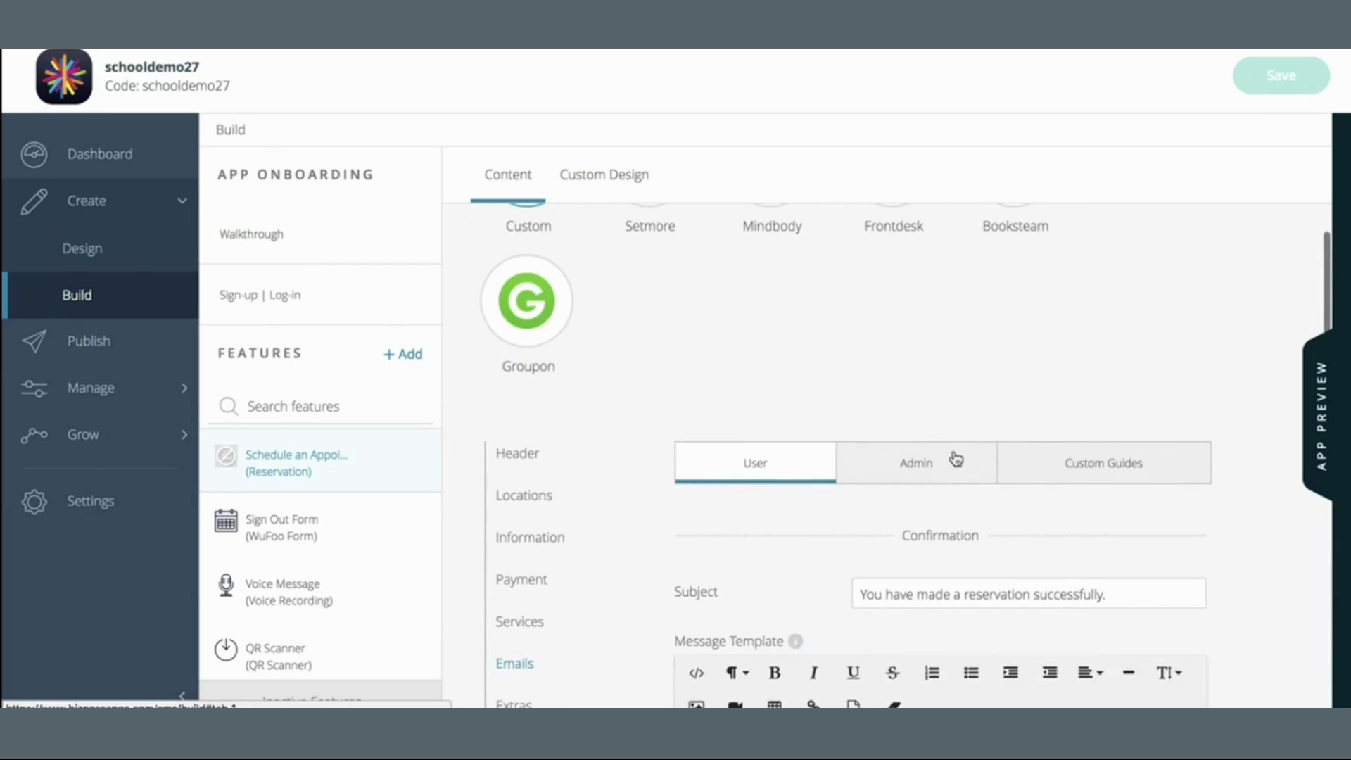
left_click(953, 459)
scroll(1282, 516, "down", 3)
scroll(1282, 516, "down", 1)
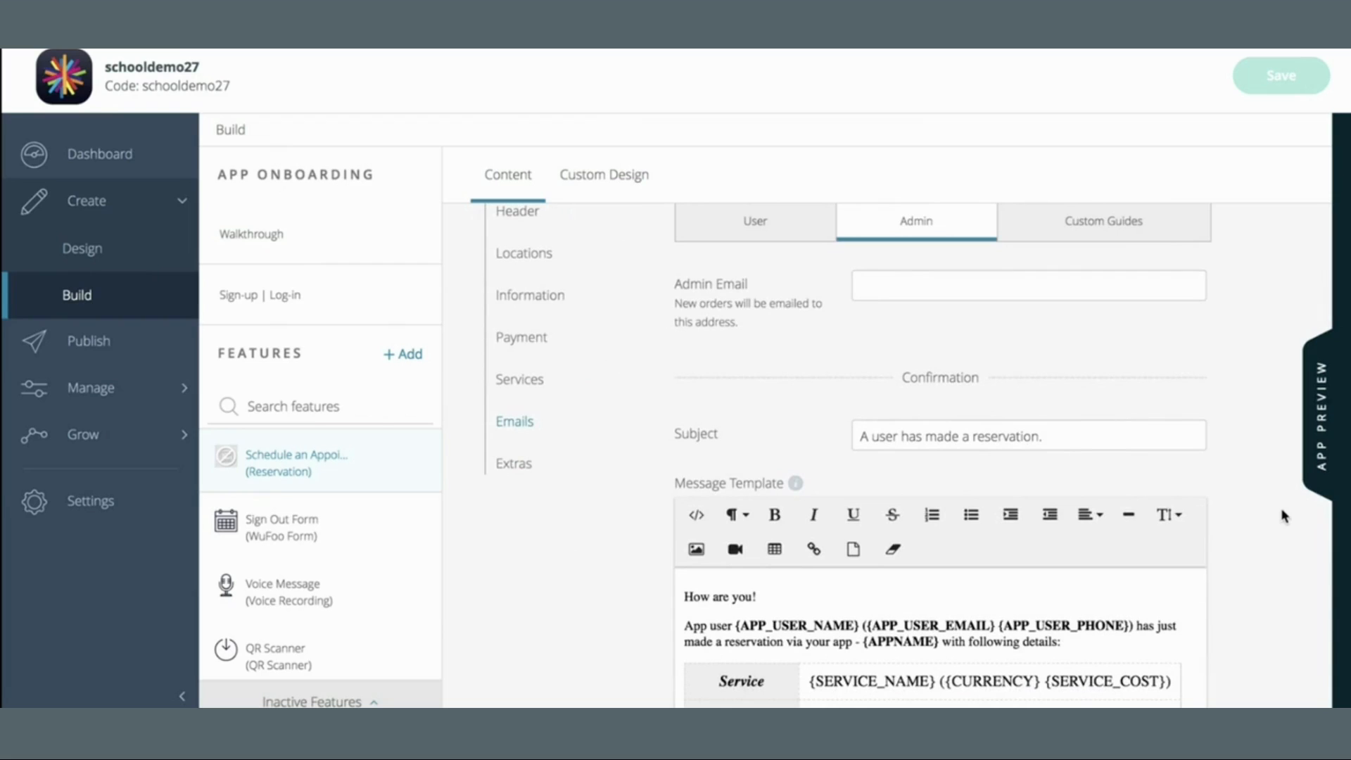
scroll(1282, 515, "down", 8)
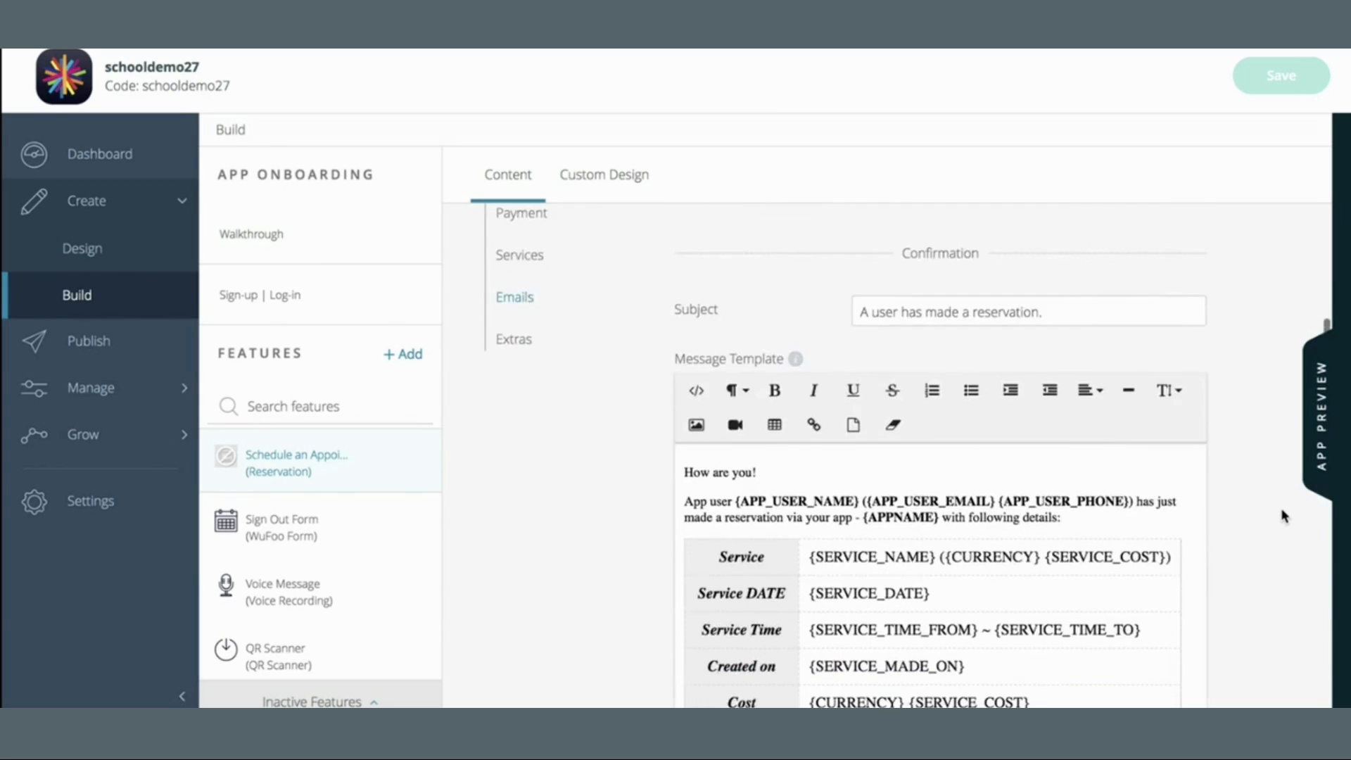
scroll(1282, 516, "down", 5)
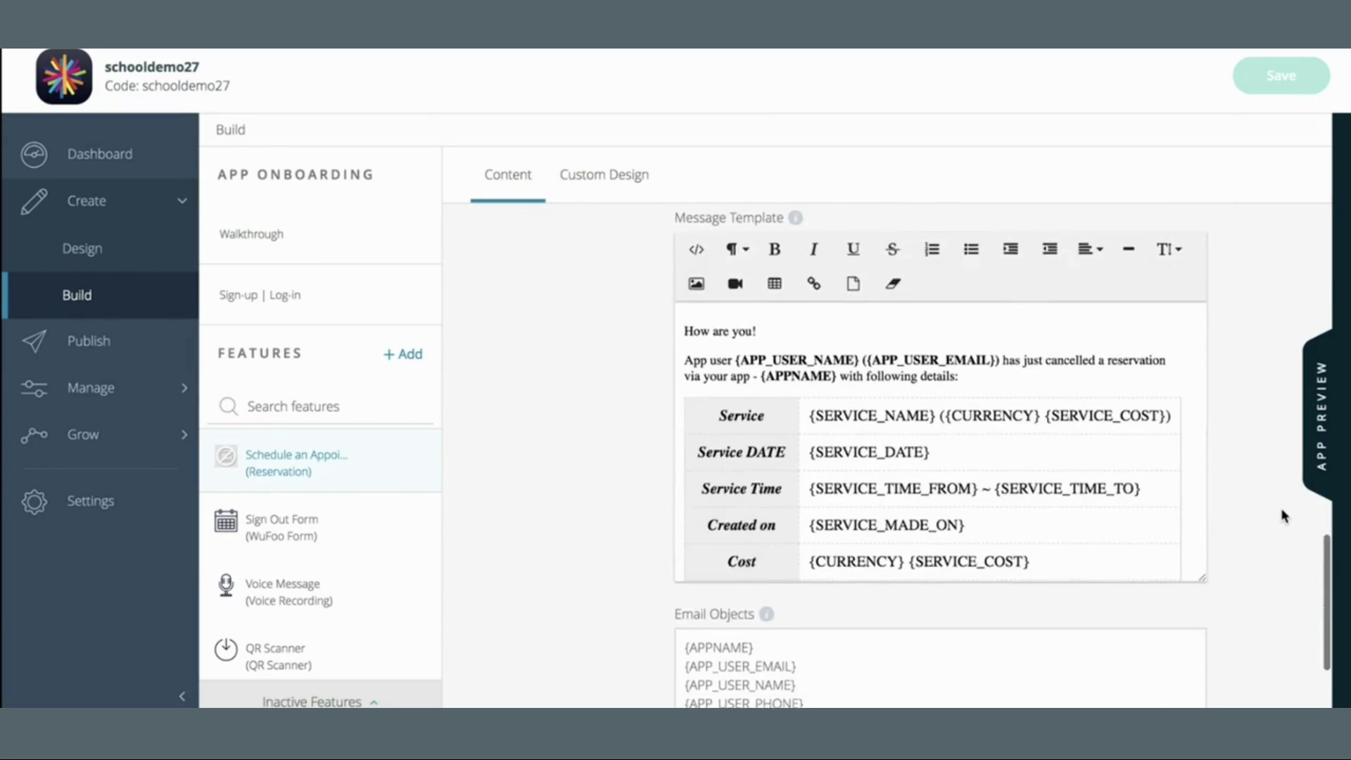
scroll(1282, 516, "up", 10)
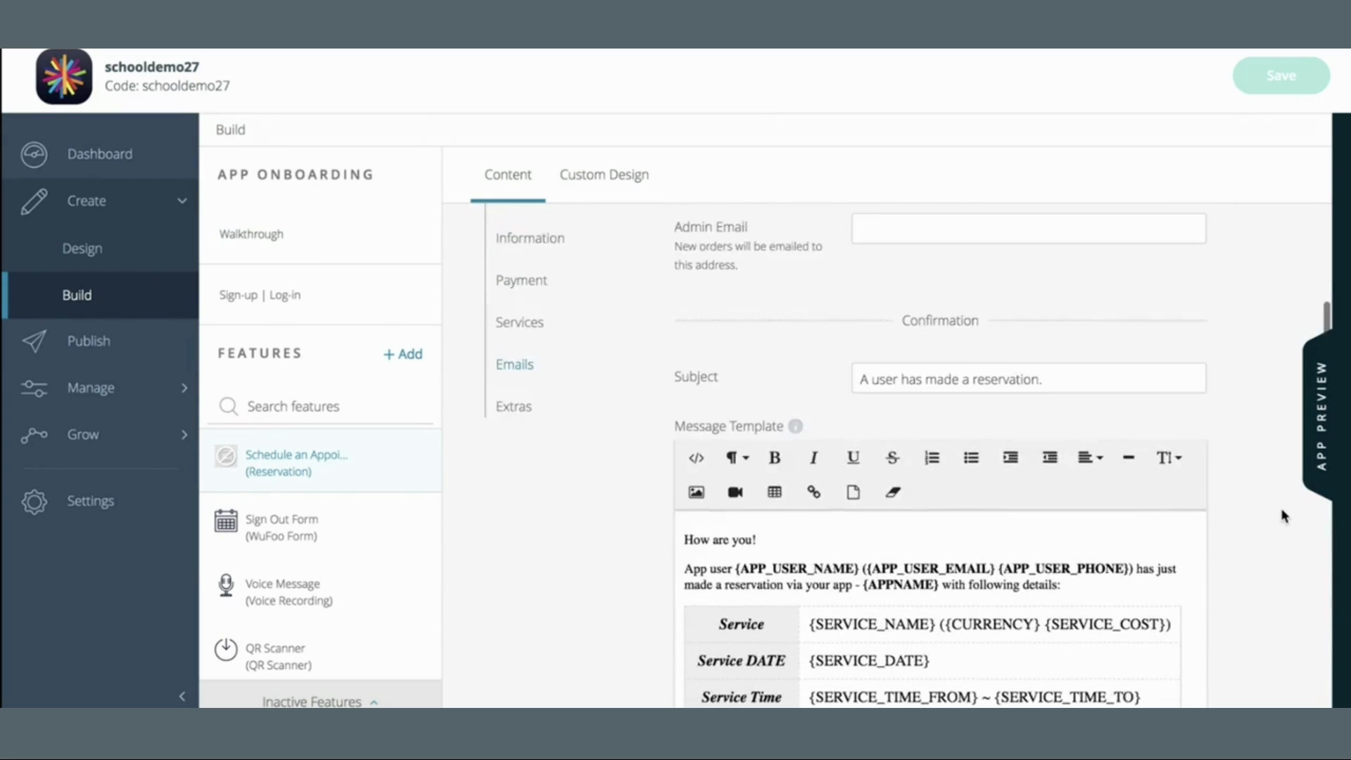
scroll(1282, 516, "down", 11)
scroll(1282, 515, "up", 10)
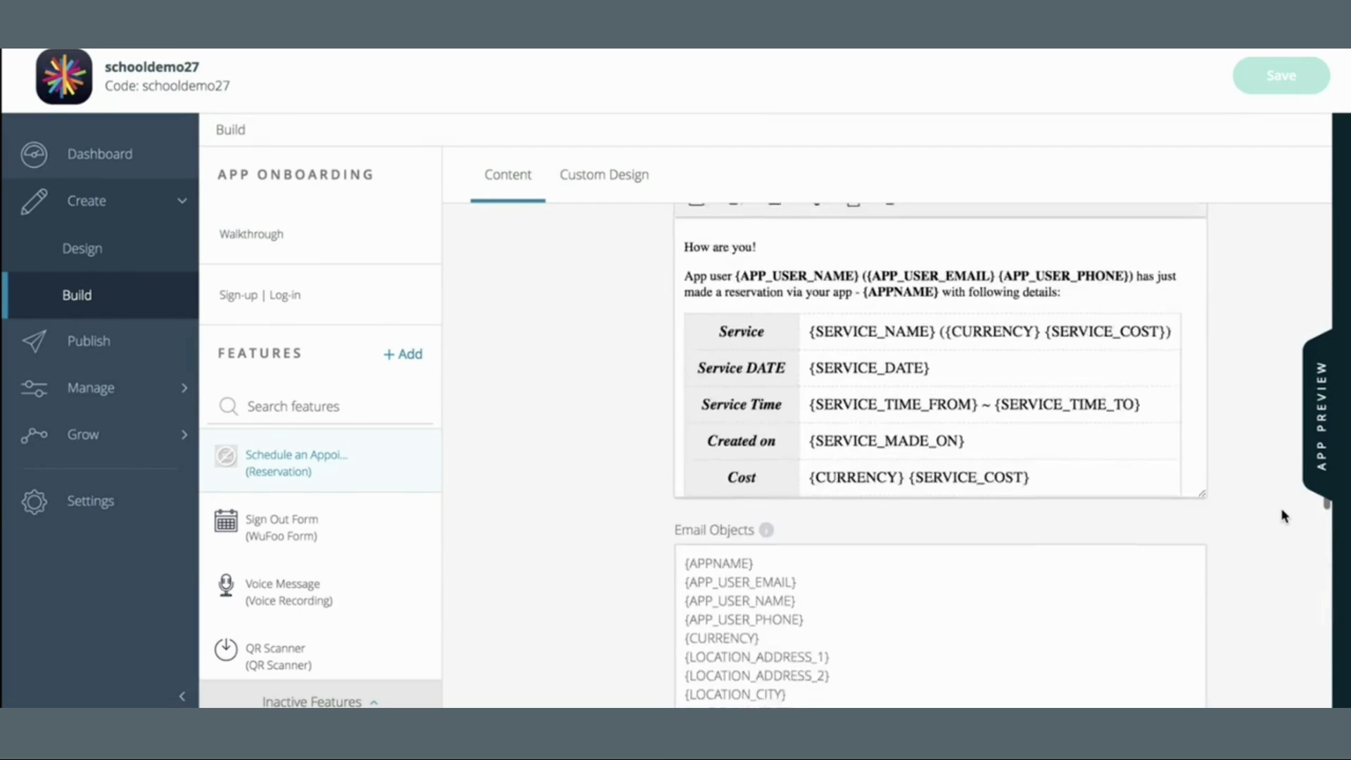
scroll(1281, 515, "up", 1)
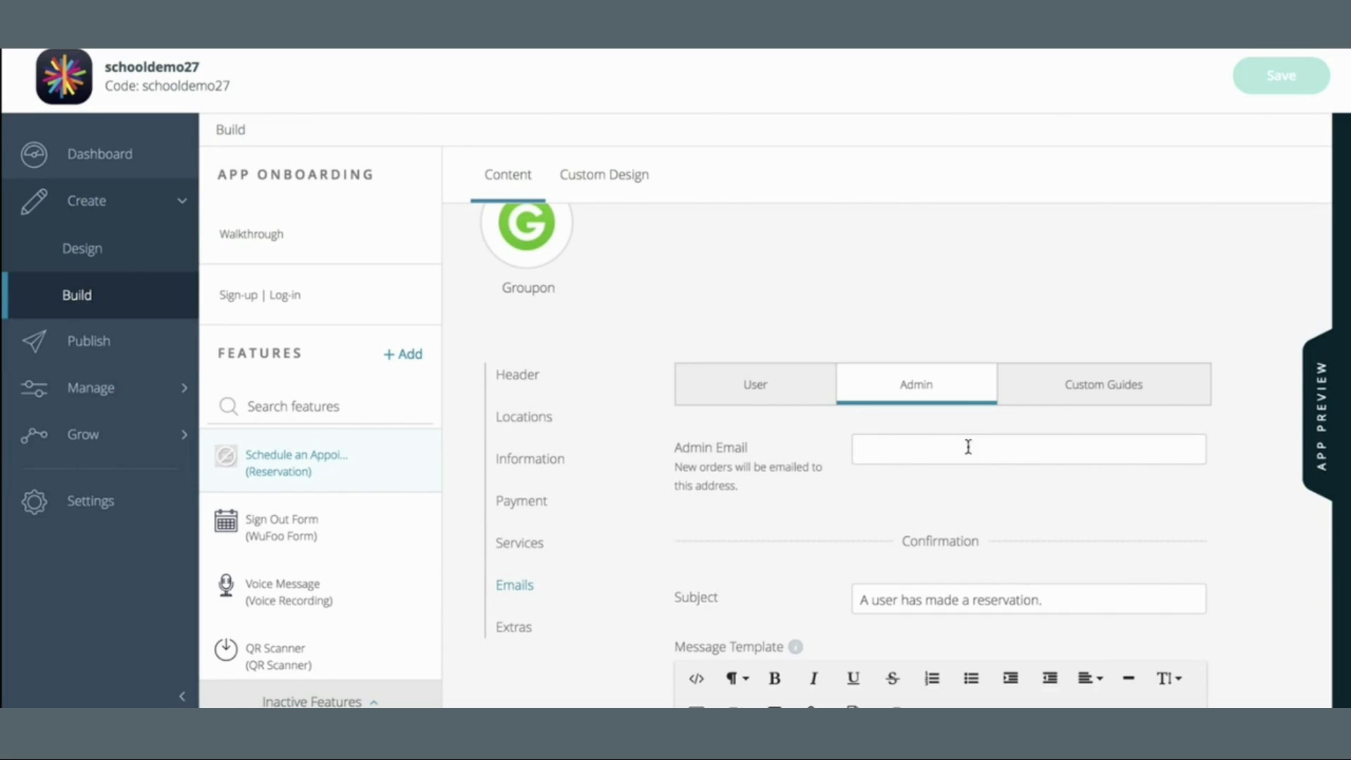
- Examine the Custom Guides print template, its explanatory tooltip and the email objects it can use
left_click(1145, 387)
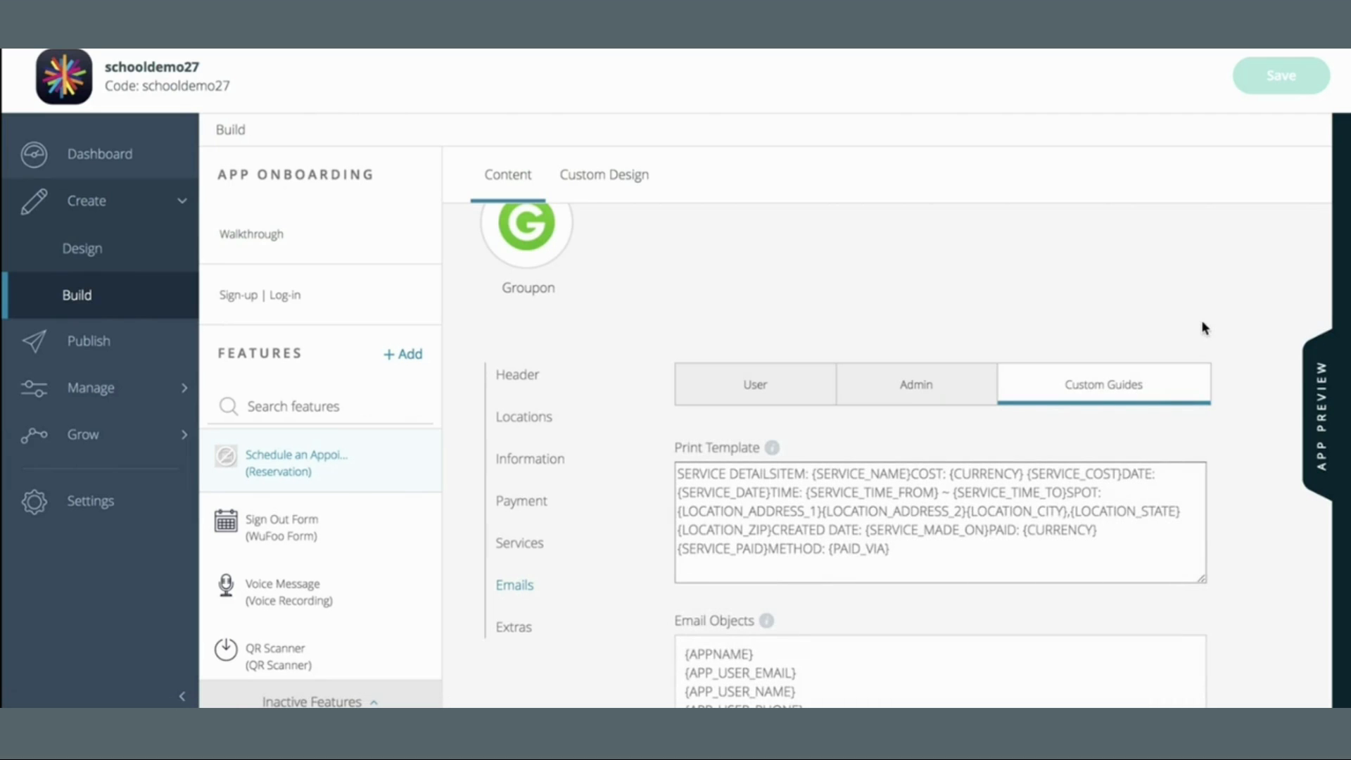
scroll(1242, 529, "down", 2)
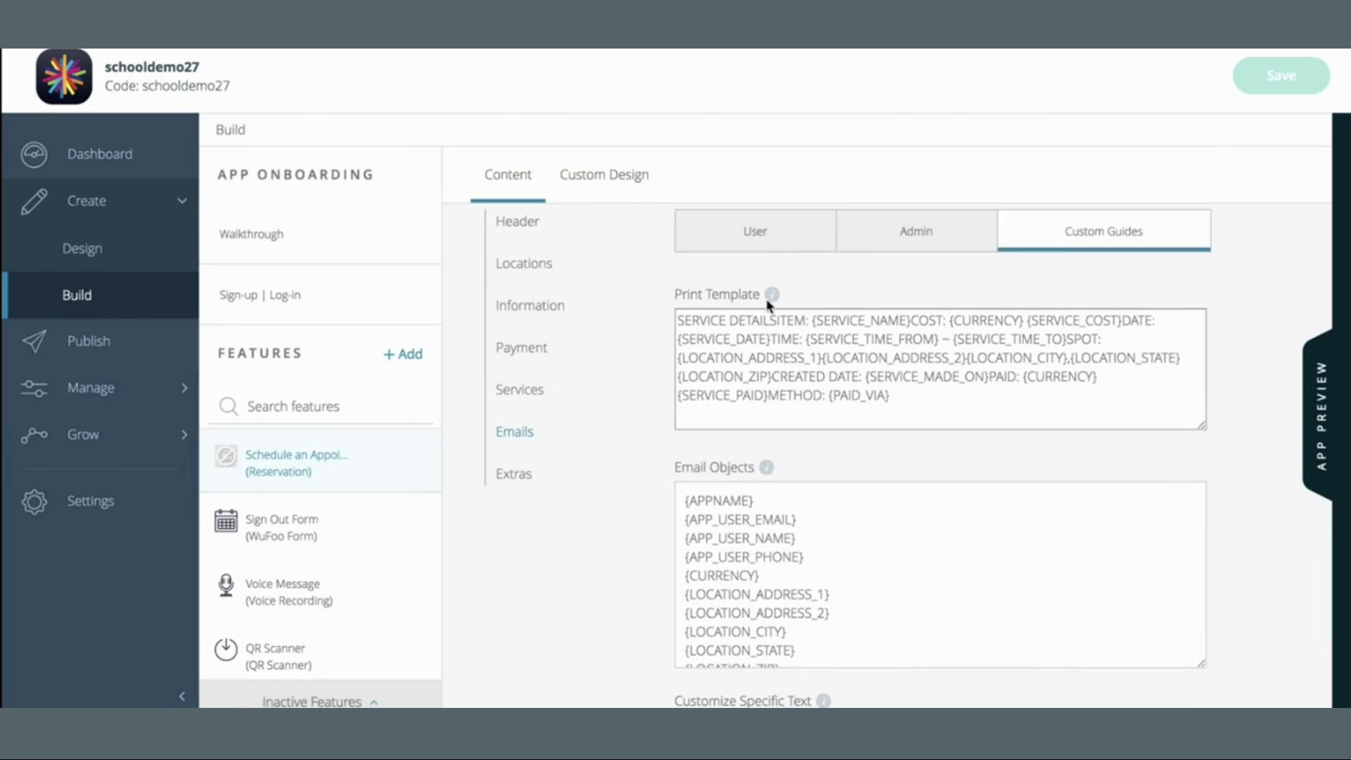
mouse_move(771, 301)
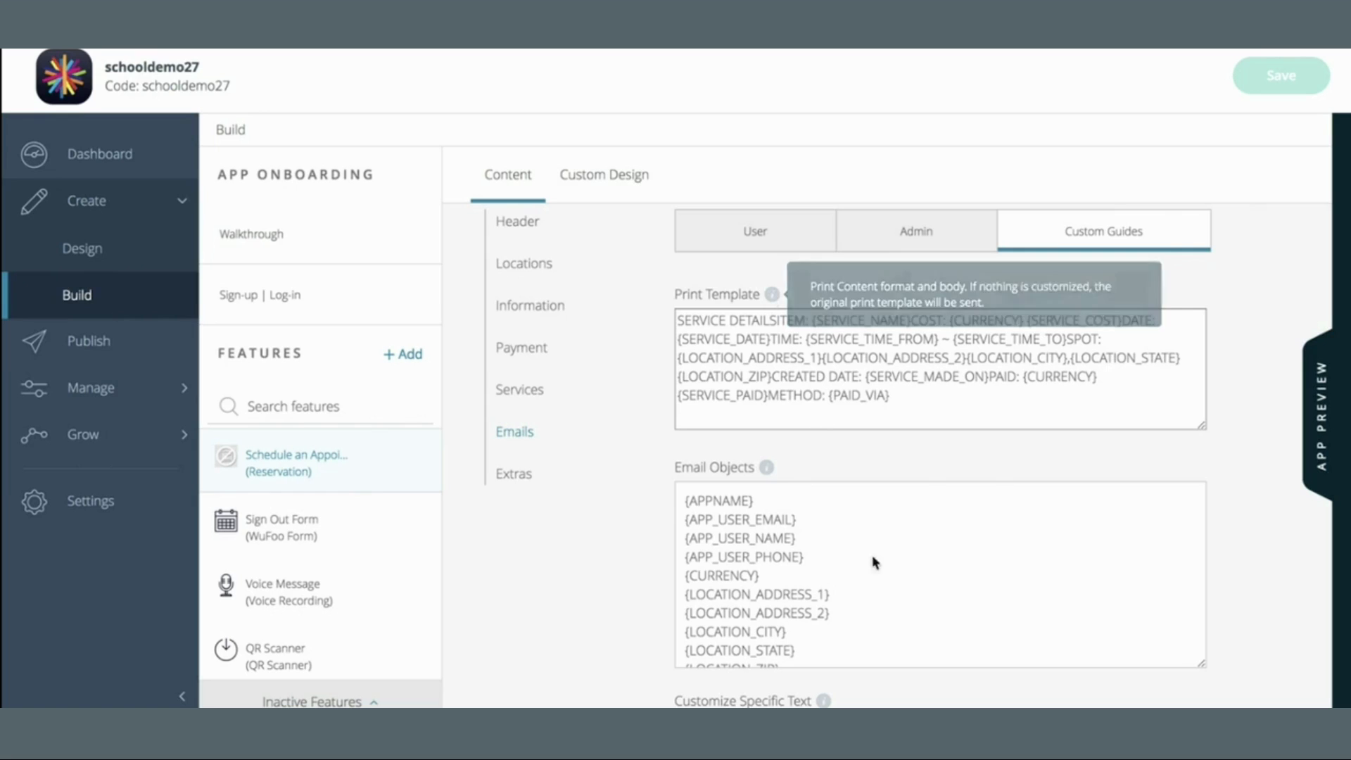
scroll(876, 596, "down", 3)
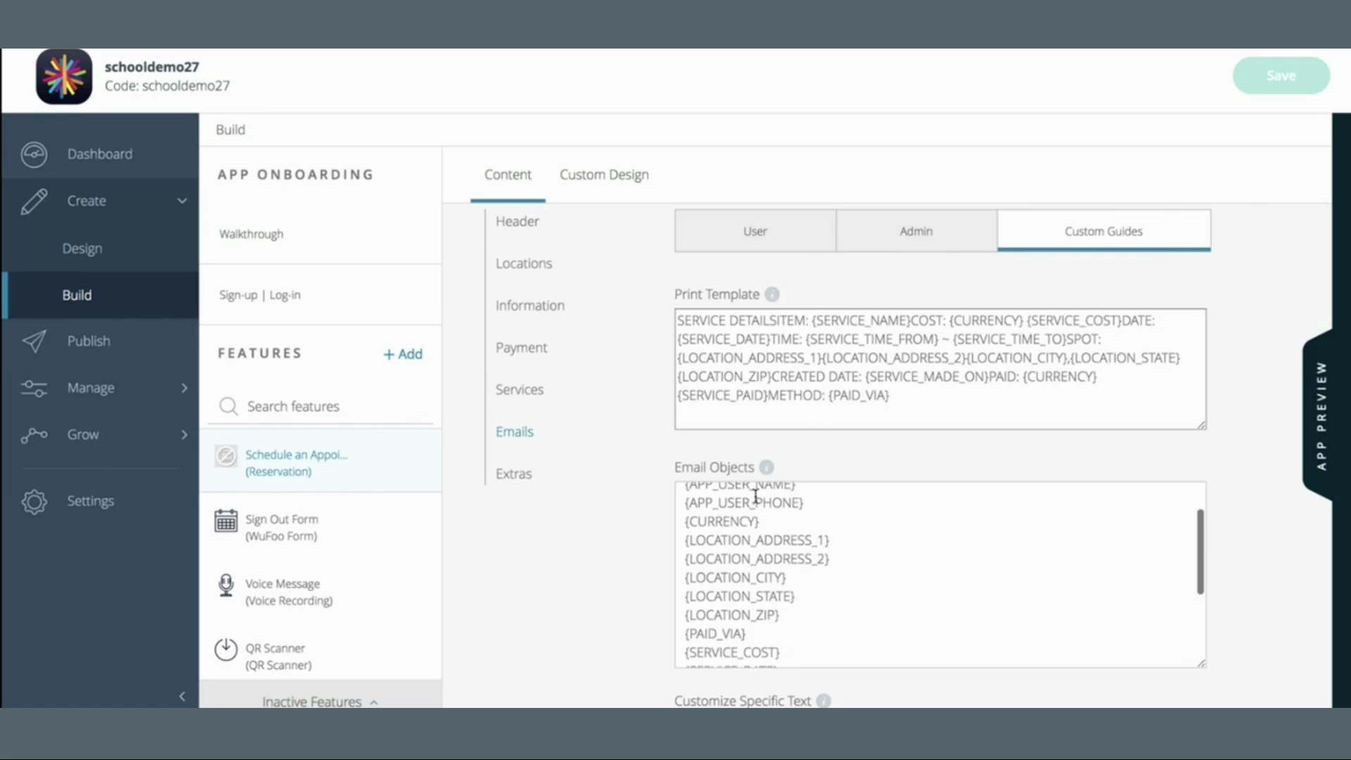
scroll(841, 524, "up", 3)
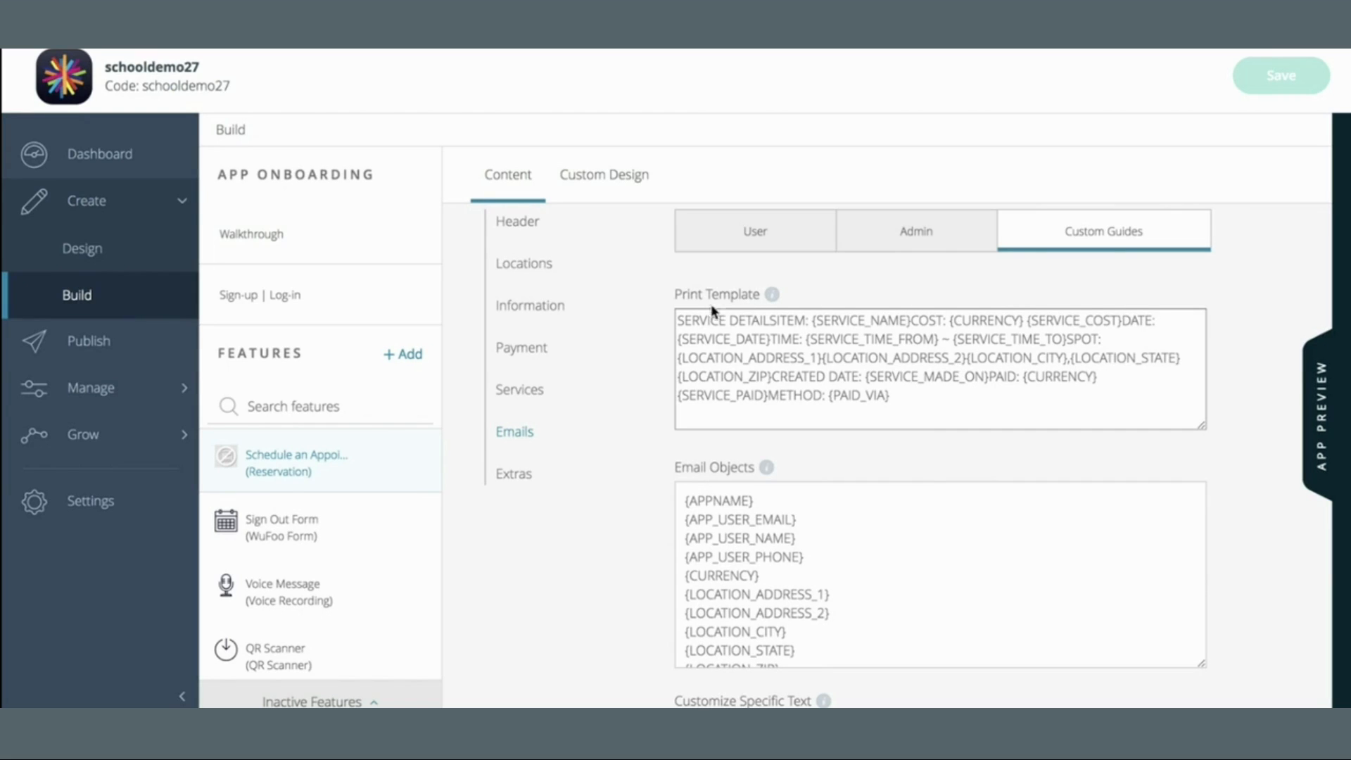
mouse_move(678, 320)
left_mouse_down()
mouse_move(809, 320)
mouse_move(681, 320)
left_mouse_up()
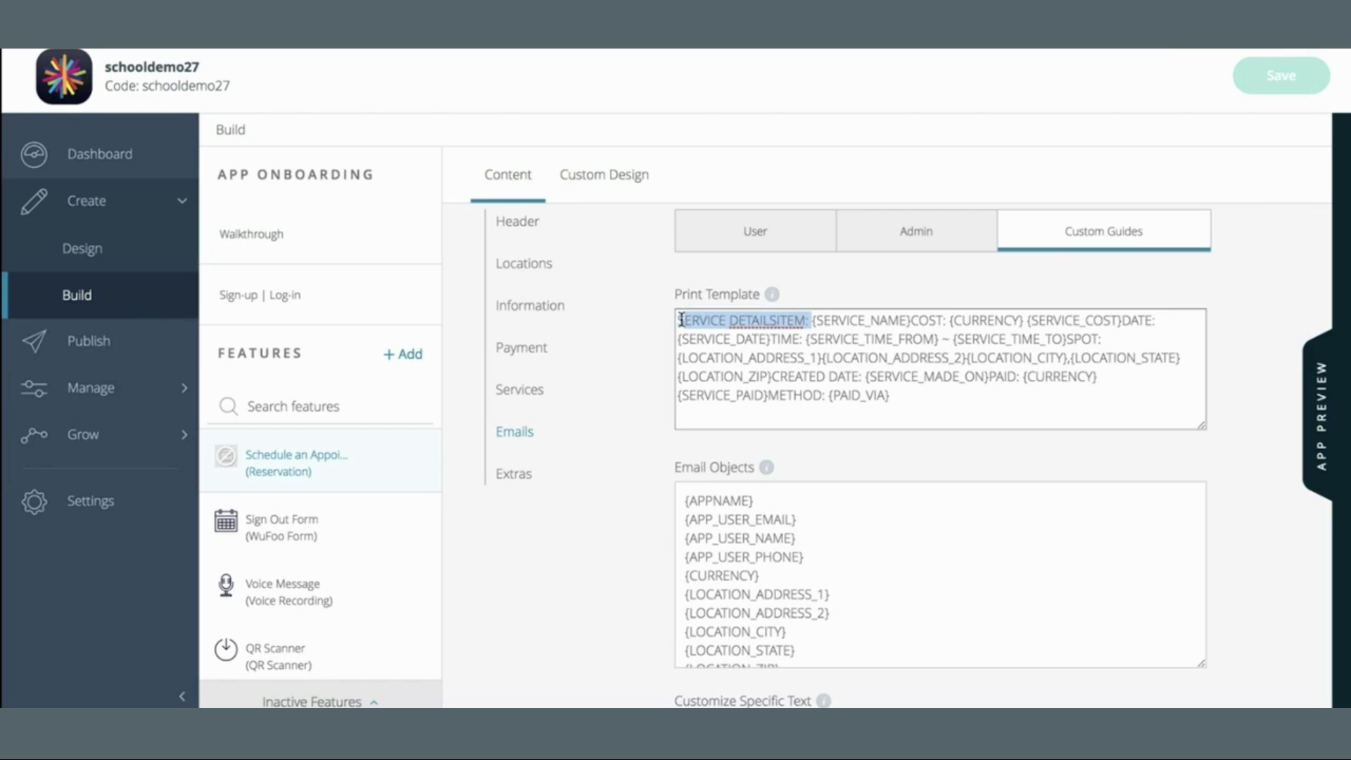
- Inspect the user confirmation message template and highlight the placeholders in its Service row
left_click(773, 243)
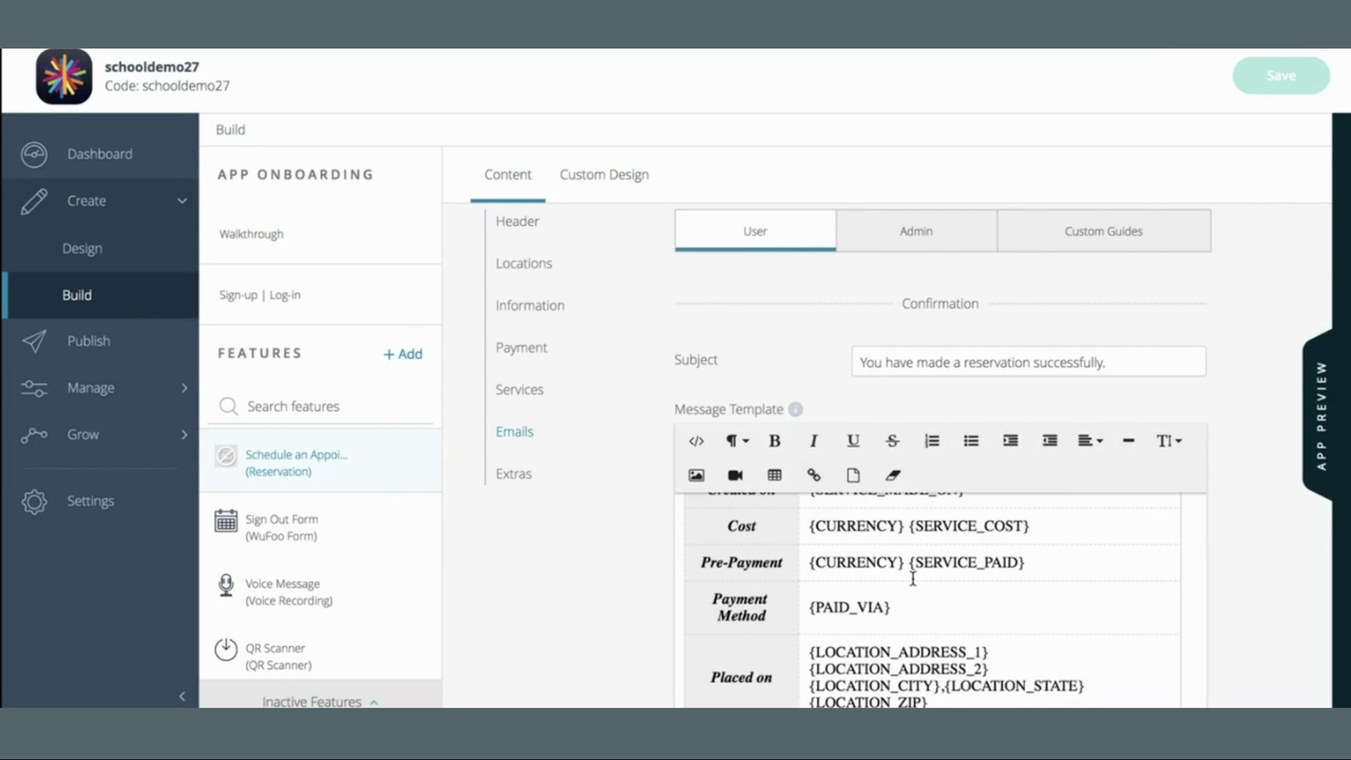
scroll(911, 573, "up", 3)
scroll(1252, 616, "up", 1)
scroll(1253, 618, "down", 3)
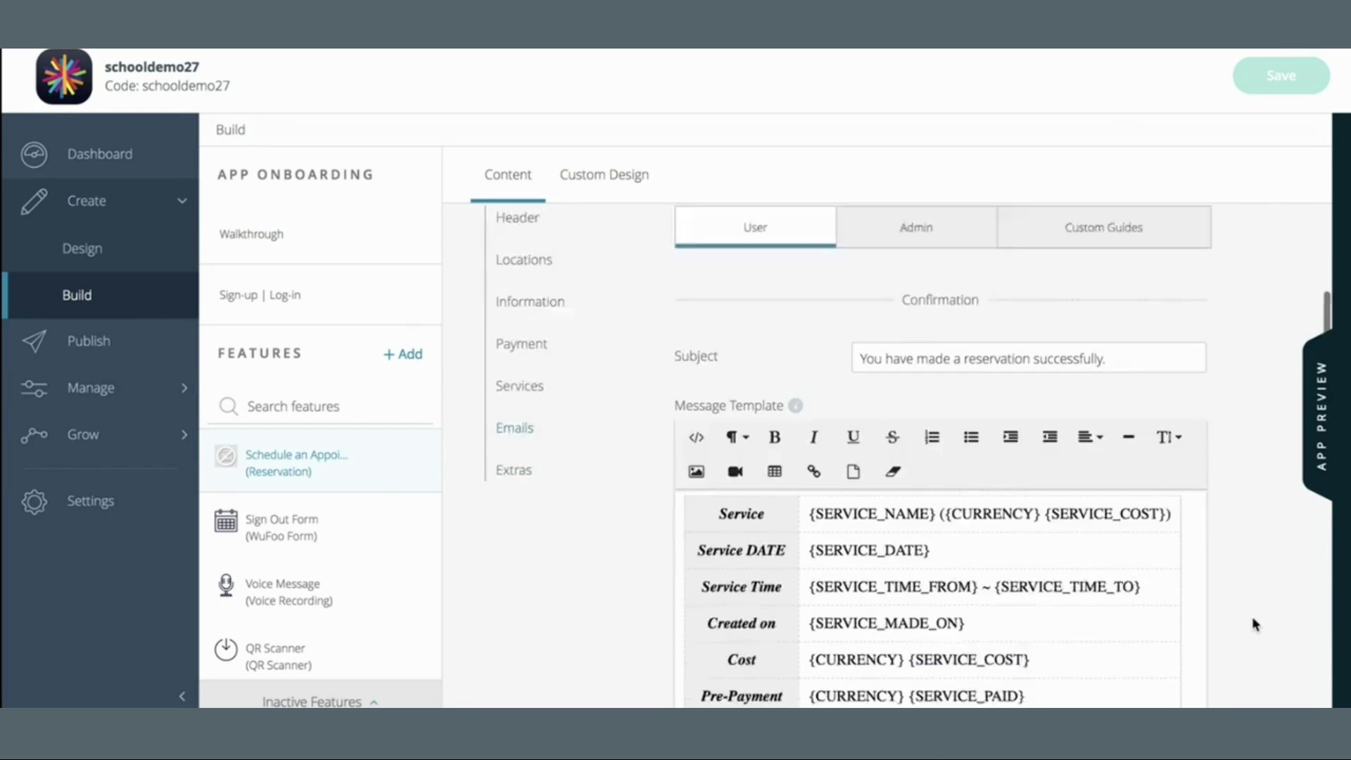
scroll(1058, 546, "up", 2)
scroll(1059, 547, "down", 2)
right_click(1058, 546)
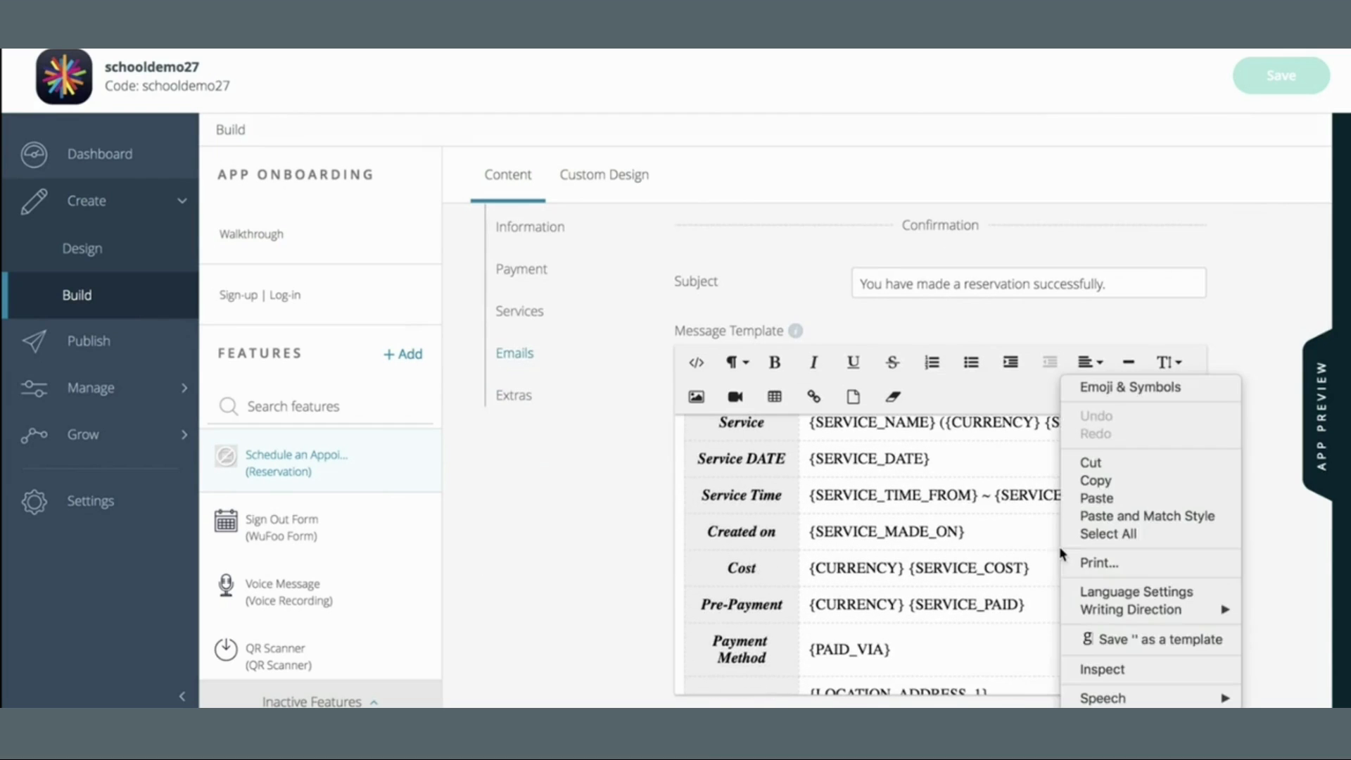
left_click(974, 539)
scroll(974, 534, "down", 2)
scroll(974, 534, "up", 3)
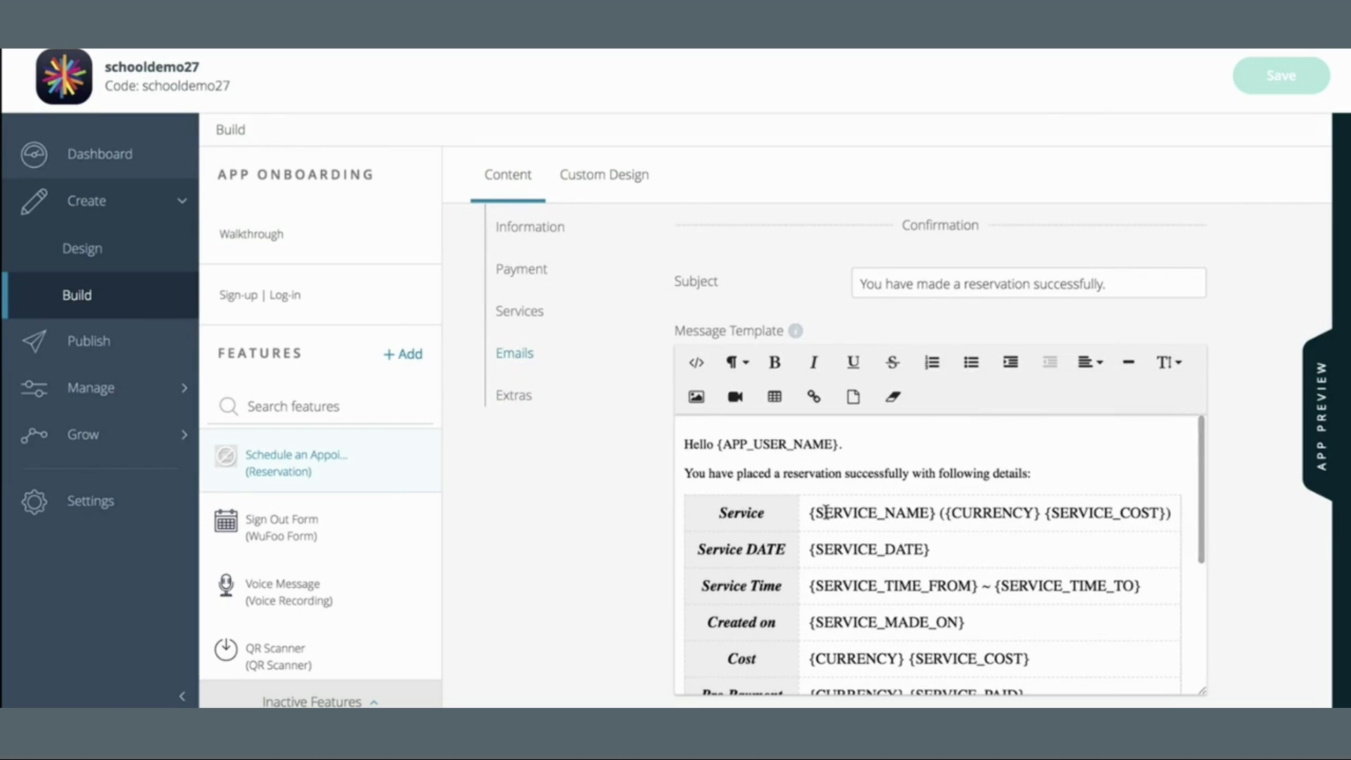
left_click_drag(809, 513, 1171, 513)
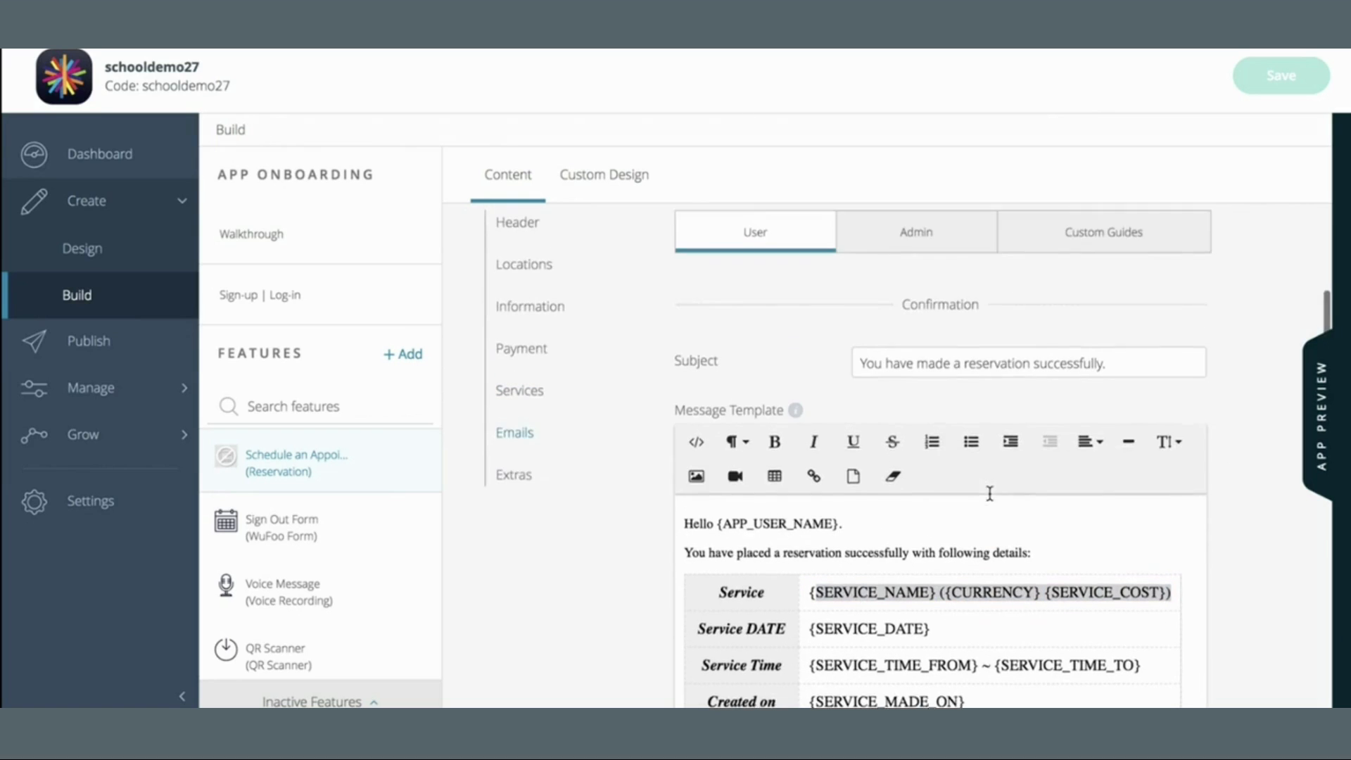
- In the Custom Guides' specific text, set Card to Plastic and Allow Pay with Cash to Cash
left_click(1078, 239)
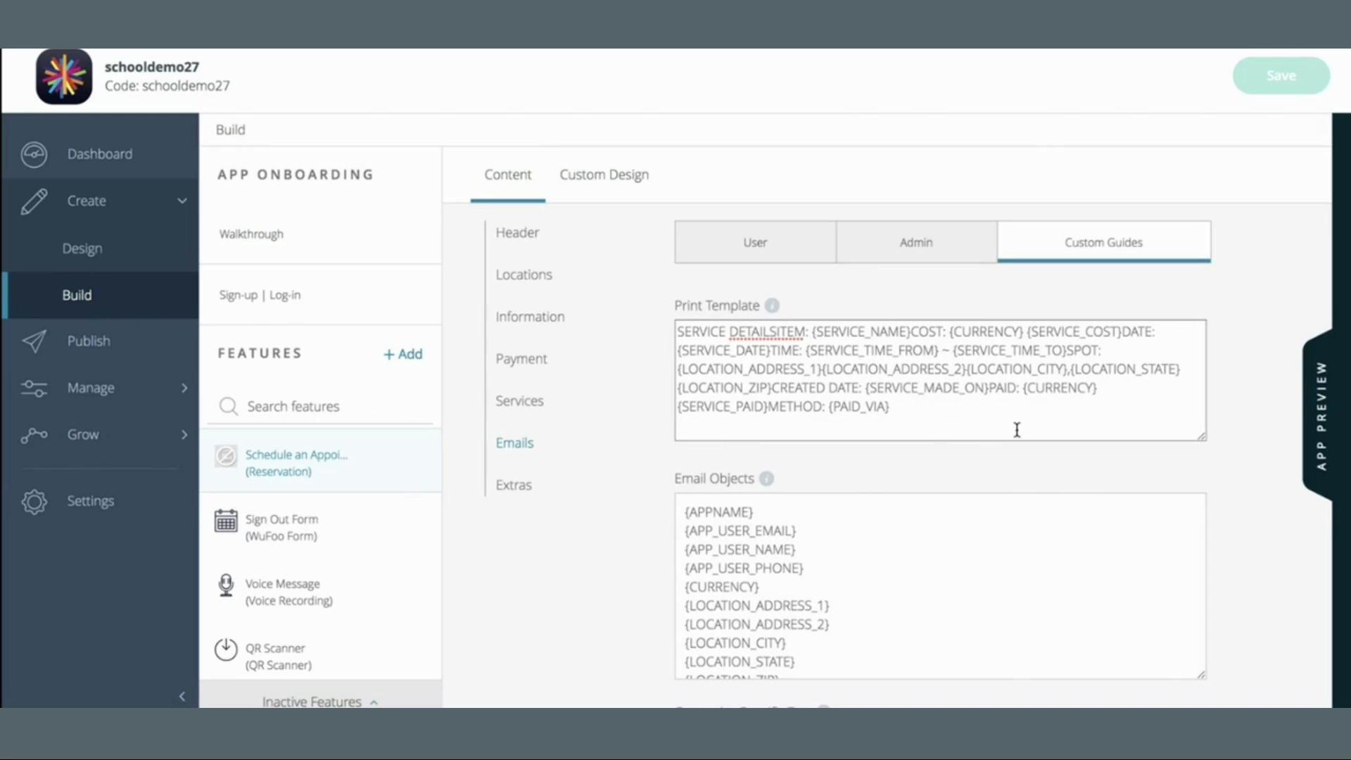
scroll(1017, 429, "down", 3)
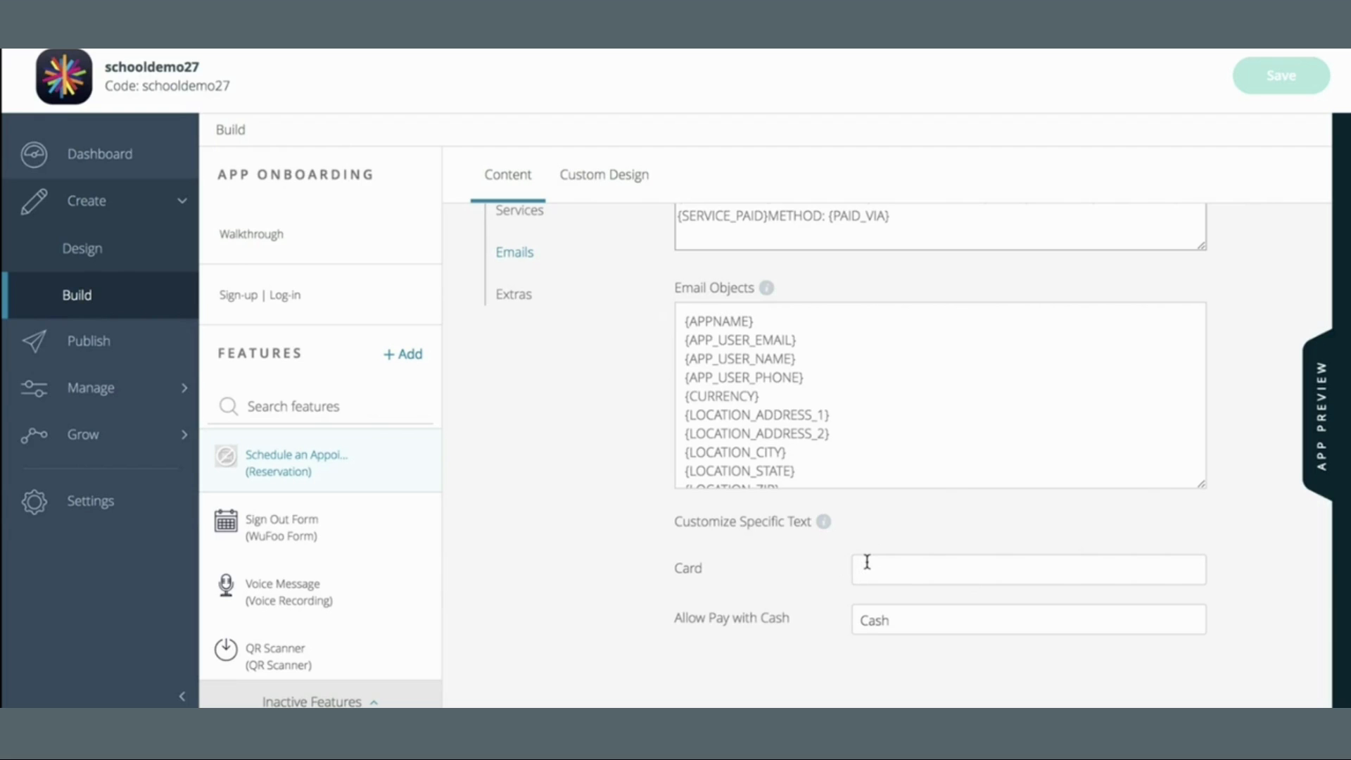
left_click(866, 560)
type("P{L")
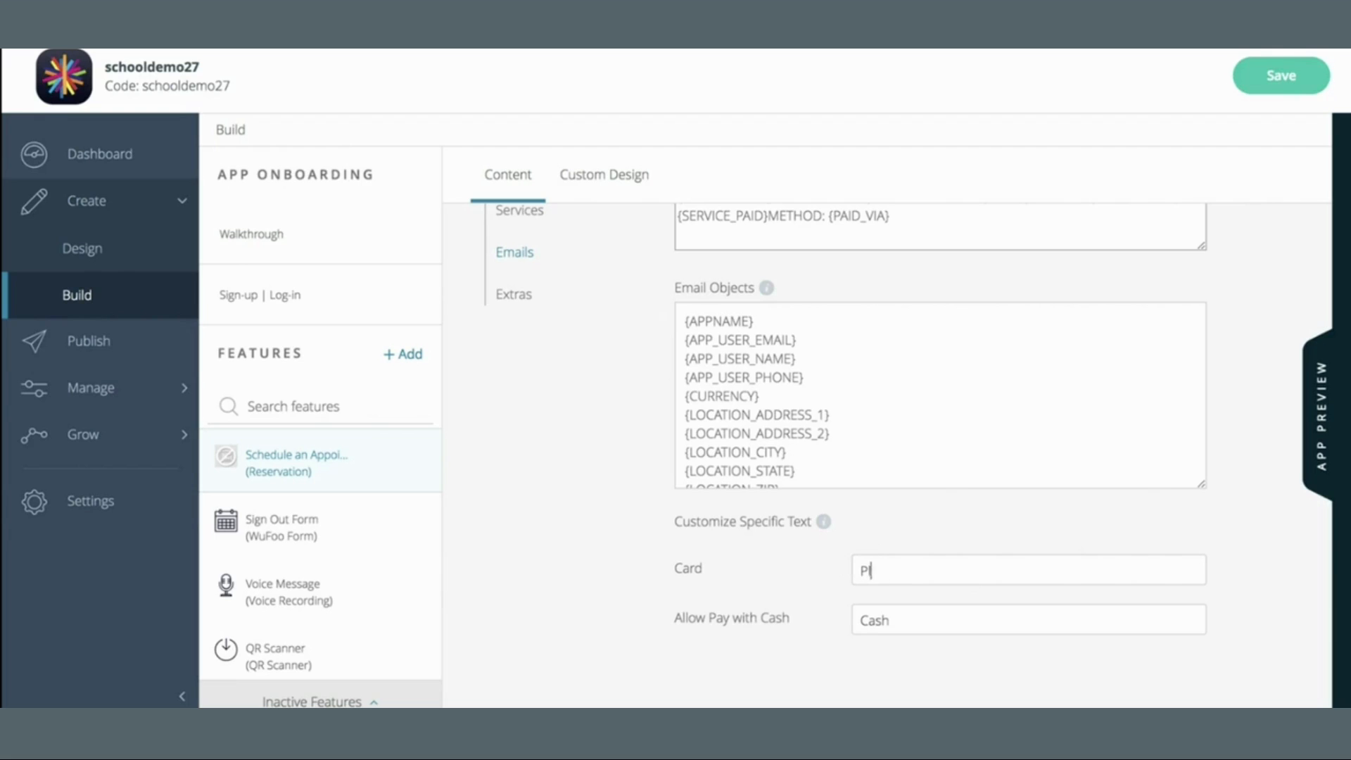
type("astioc")
key("BackSpace")
key("BackSpace")
type("c")
double_click(926, 623)
type("Cash")
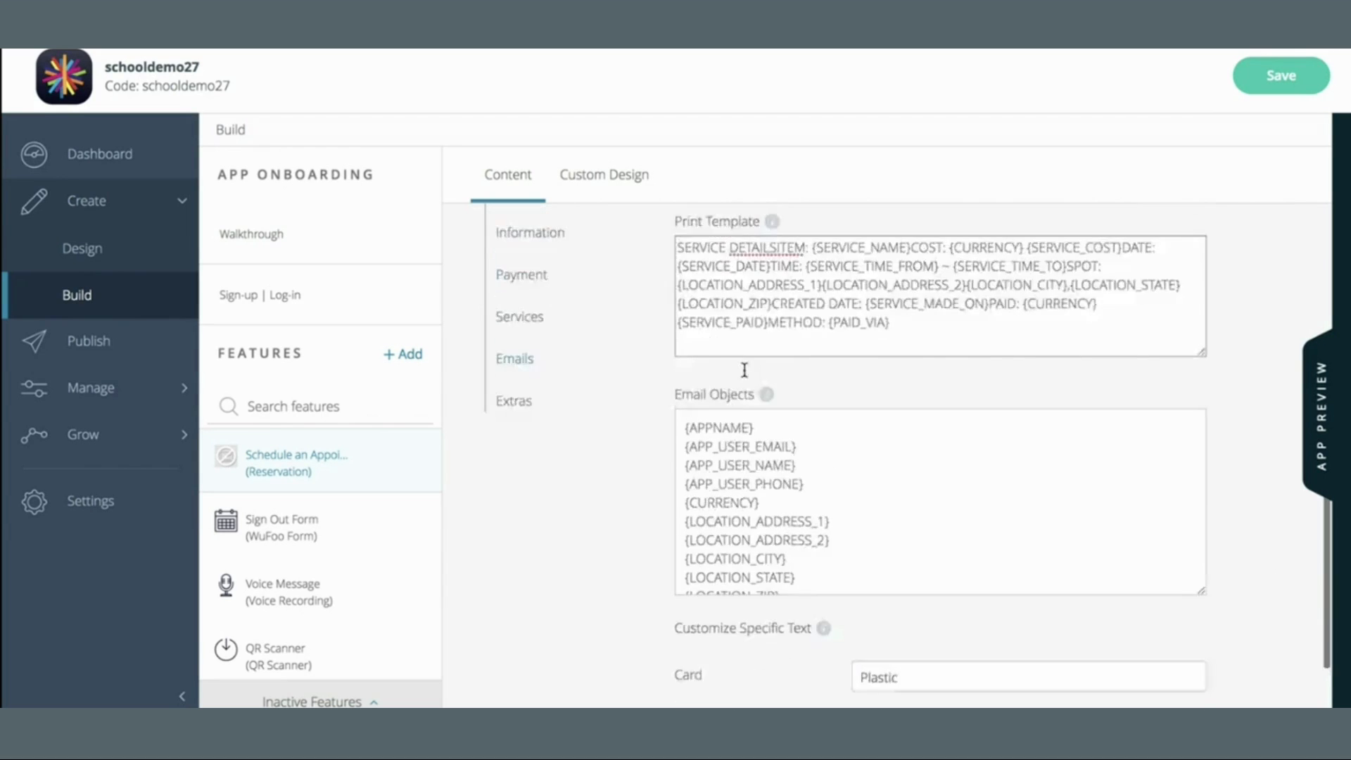
- Look through the user confirmation template's table from Service to Placed on, and its email objects
scroll(741, 368, "up", 4)
left_click(784, 282)
scroll(957, 427, "down", 3)
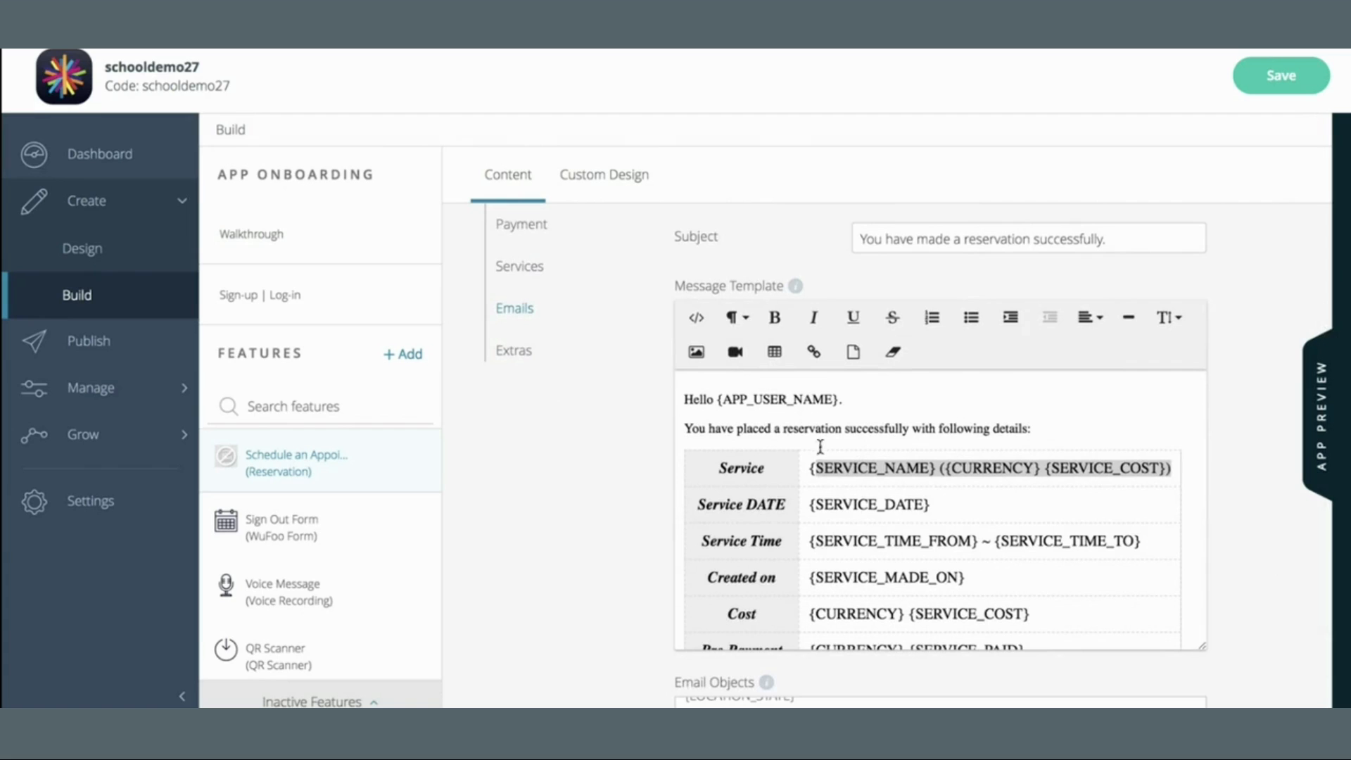
left_click_drag(775, 465, 795, 568)
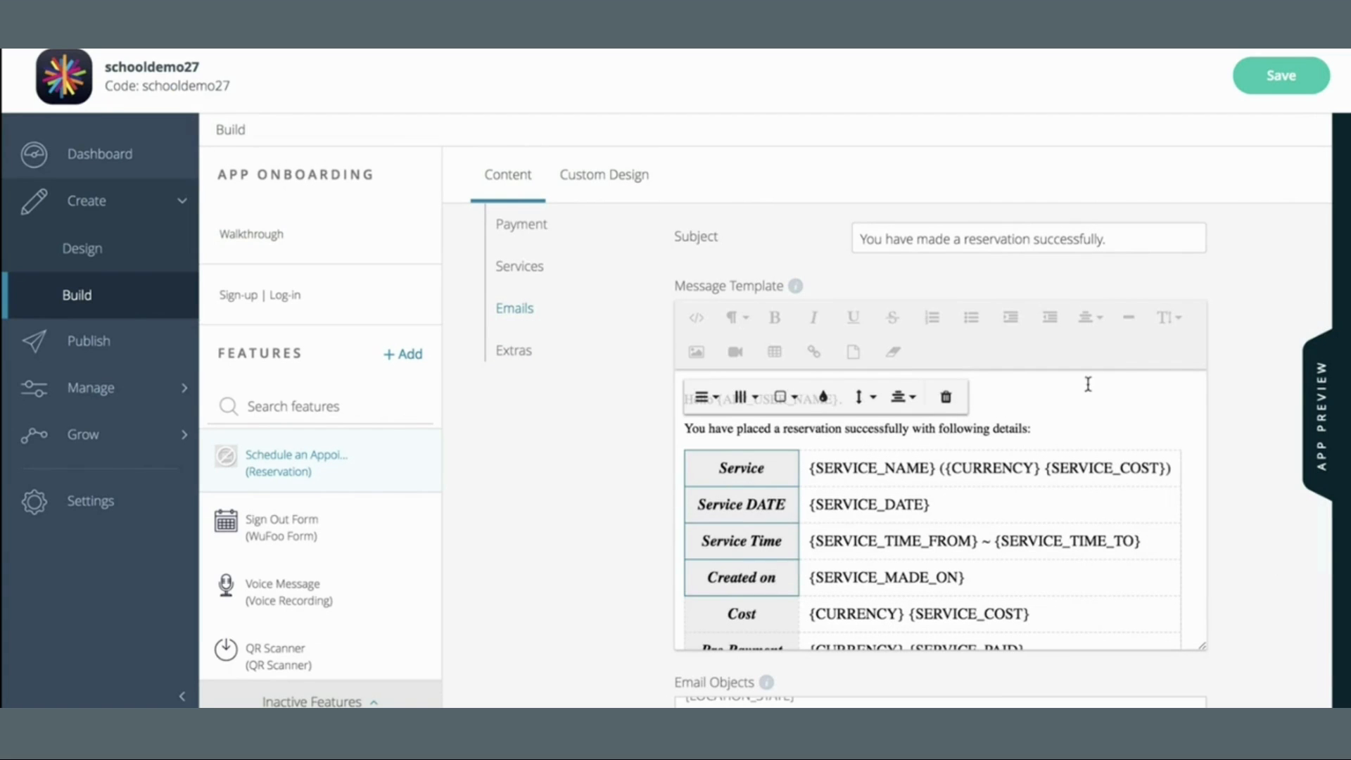
left_click(1074, 402)
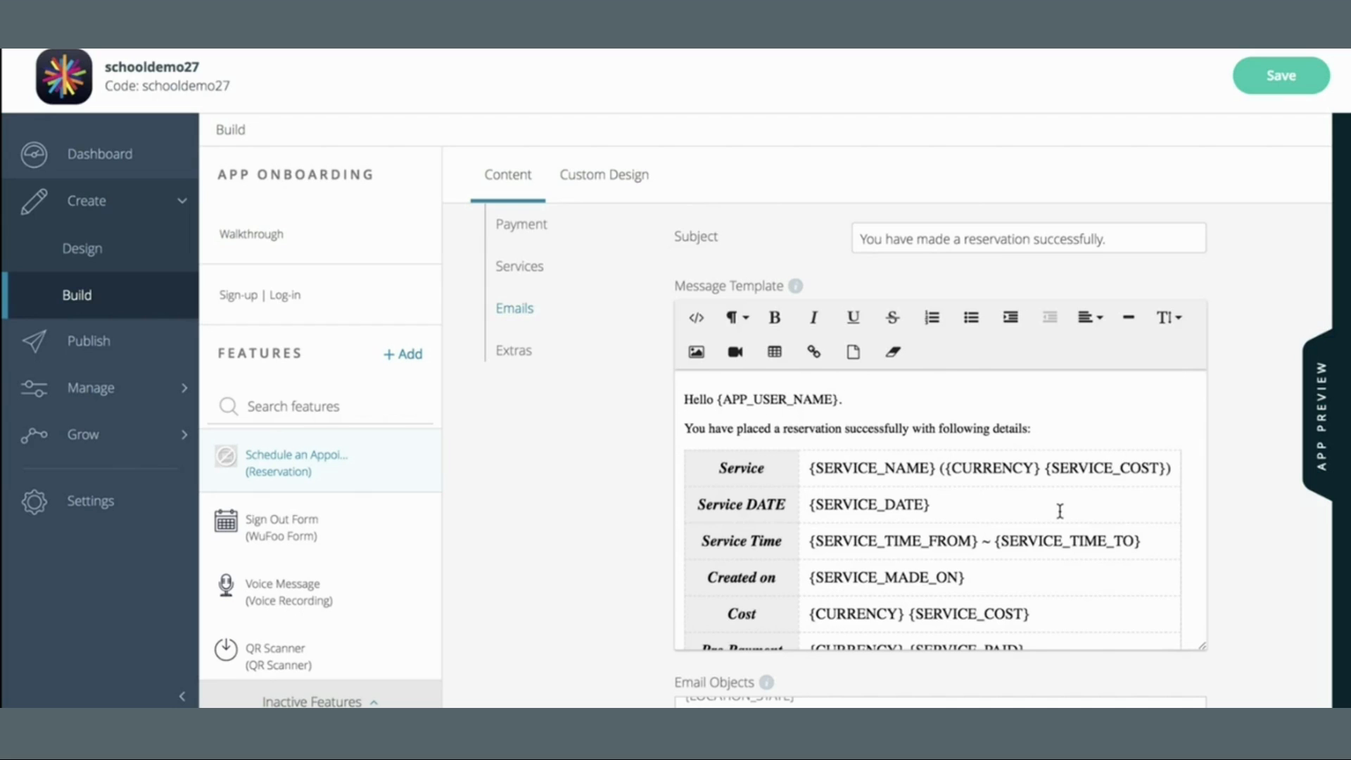
scroll(1060, 511, "down", 3)
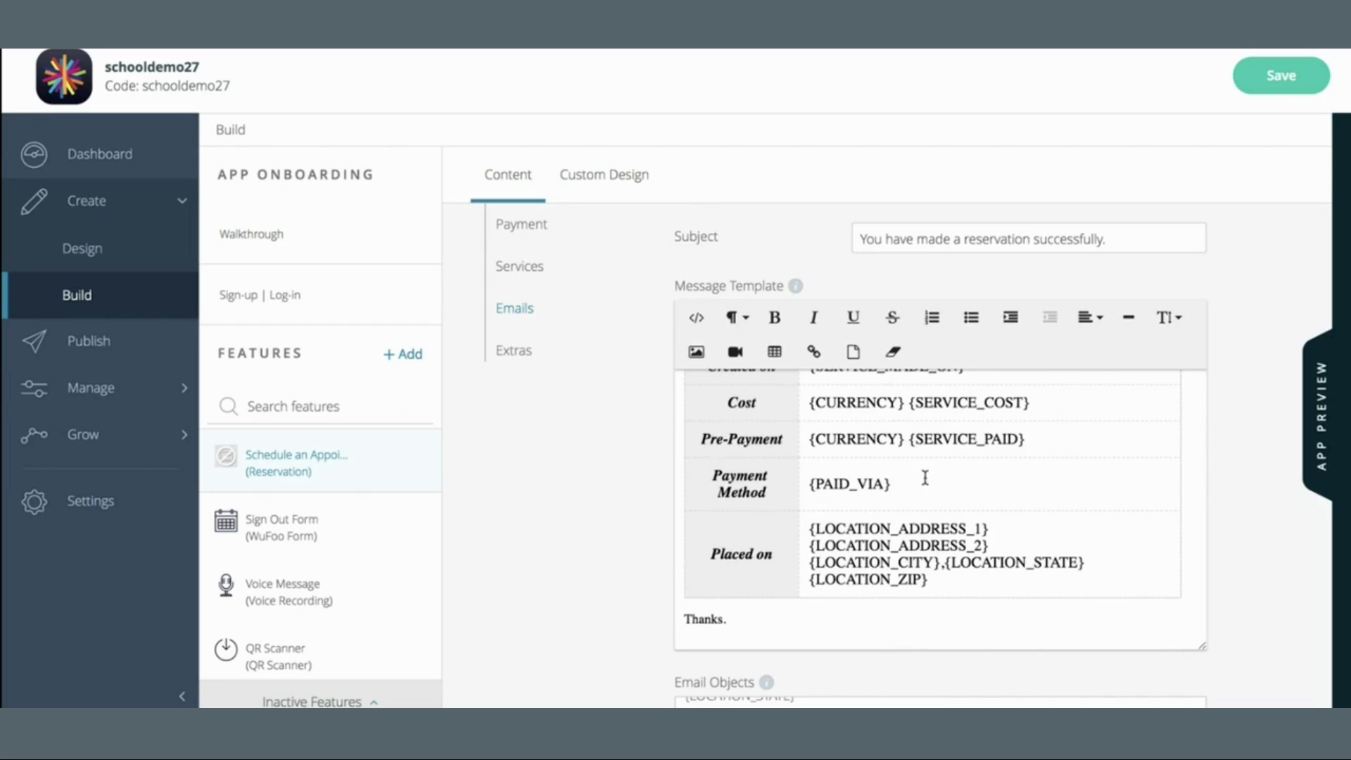
scroll(987, 502, "down", 4)
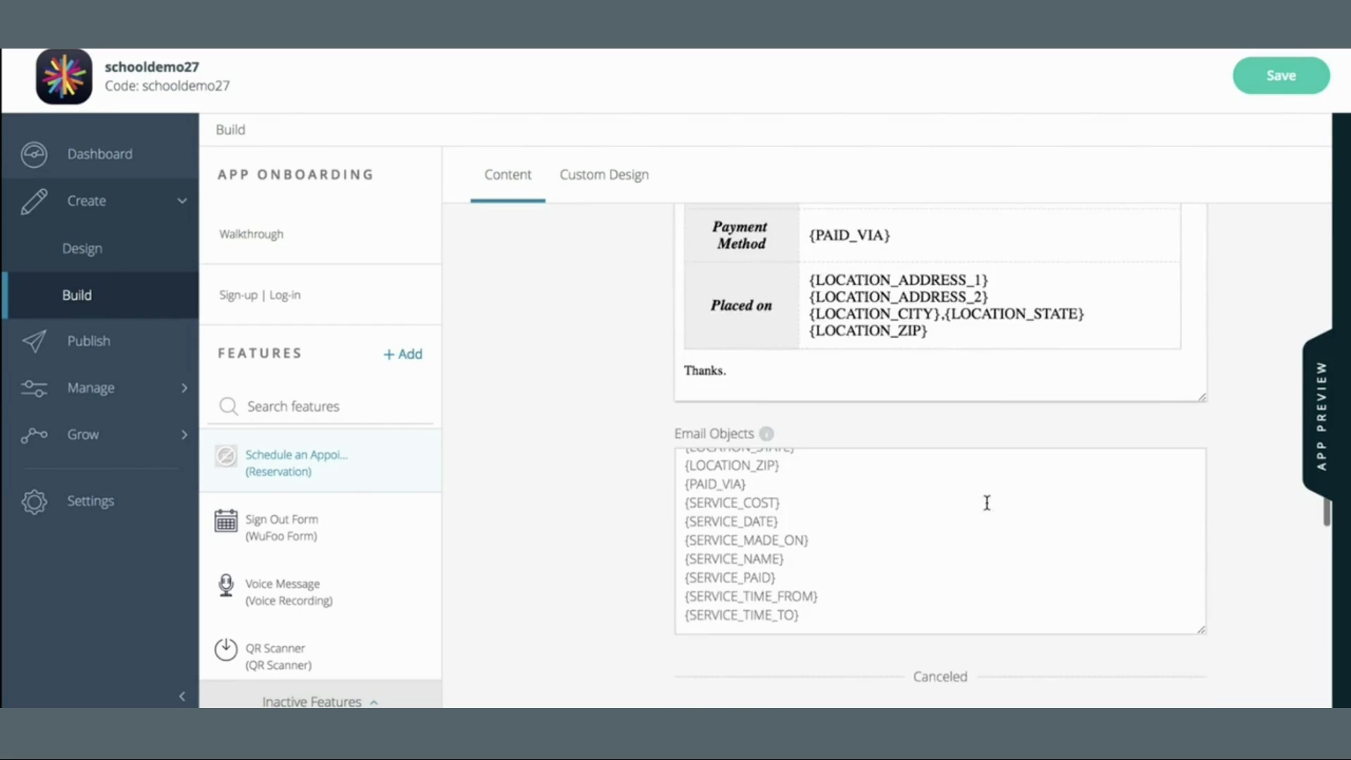
- Insert a blank line above the Hello {APP_USER_NAME} greeting in the user confirmation message template
scroll(966, 308, "up", 3)
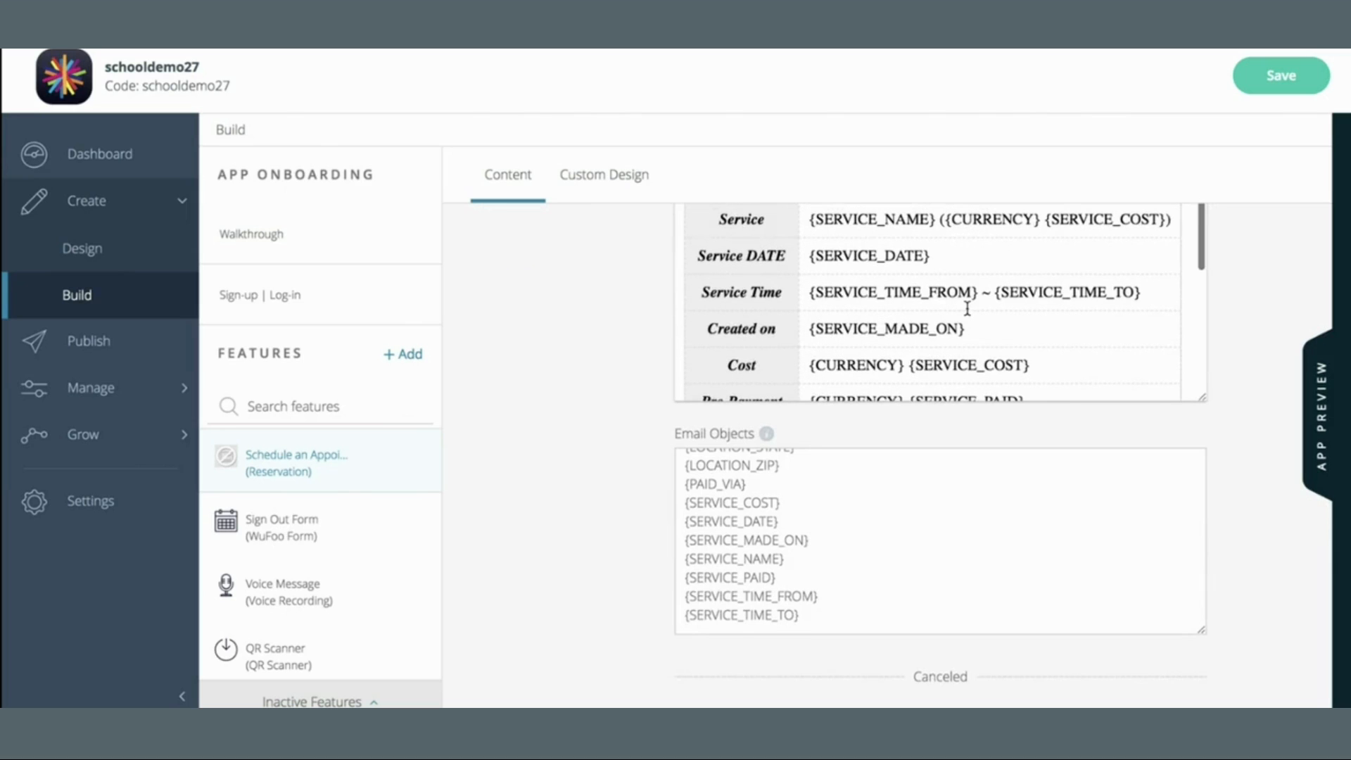
scroll(1232, 386, "up", 2)
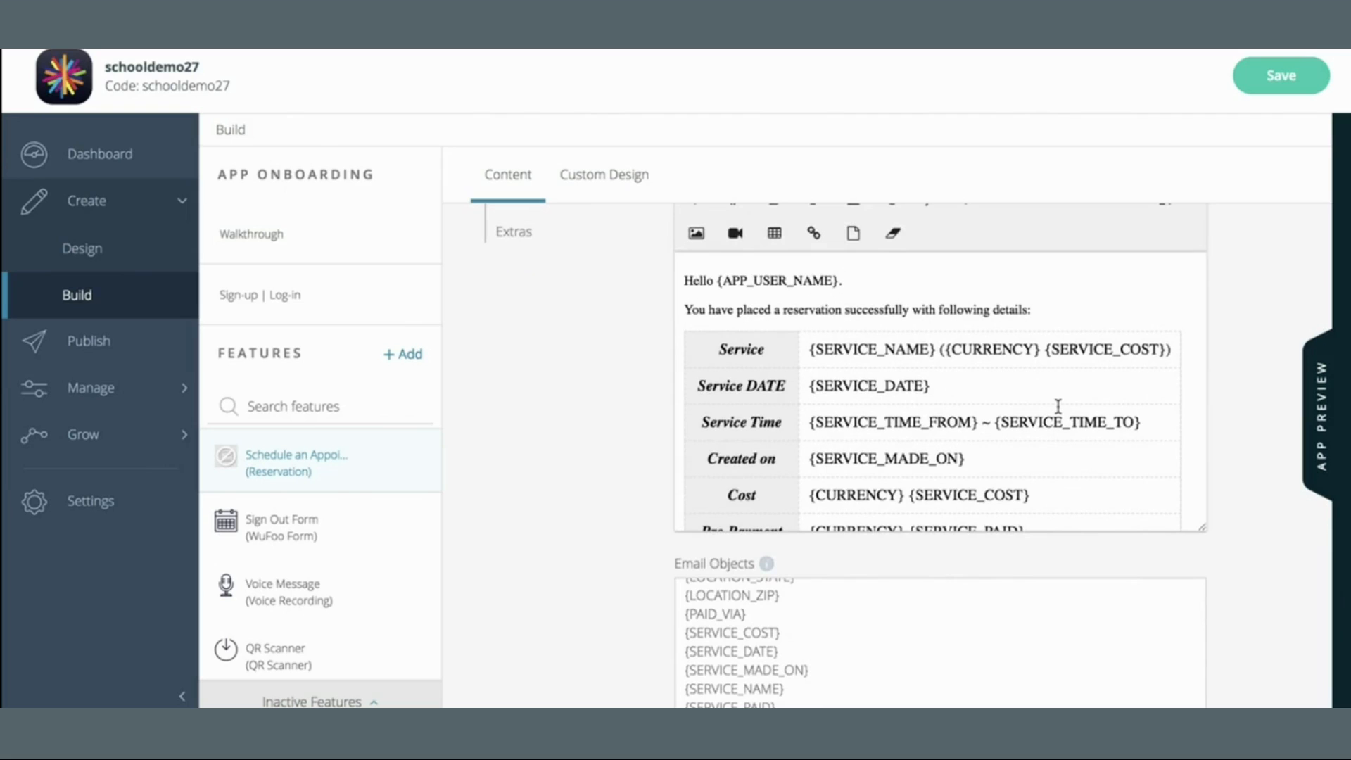
scroll(1057, 407, "up", 1)
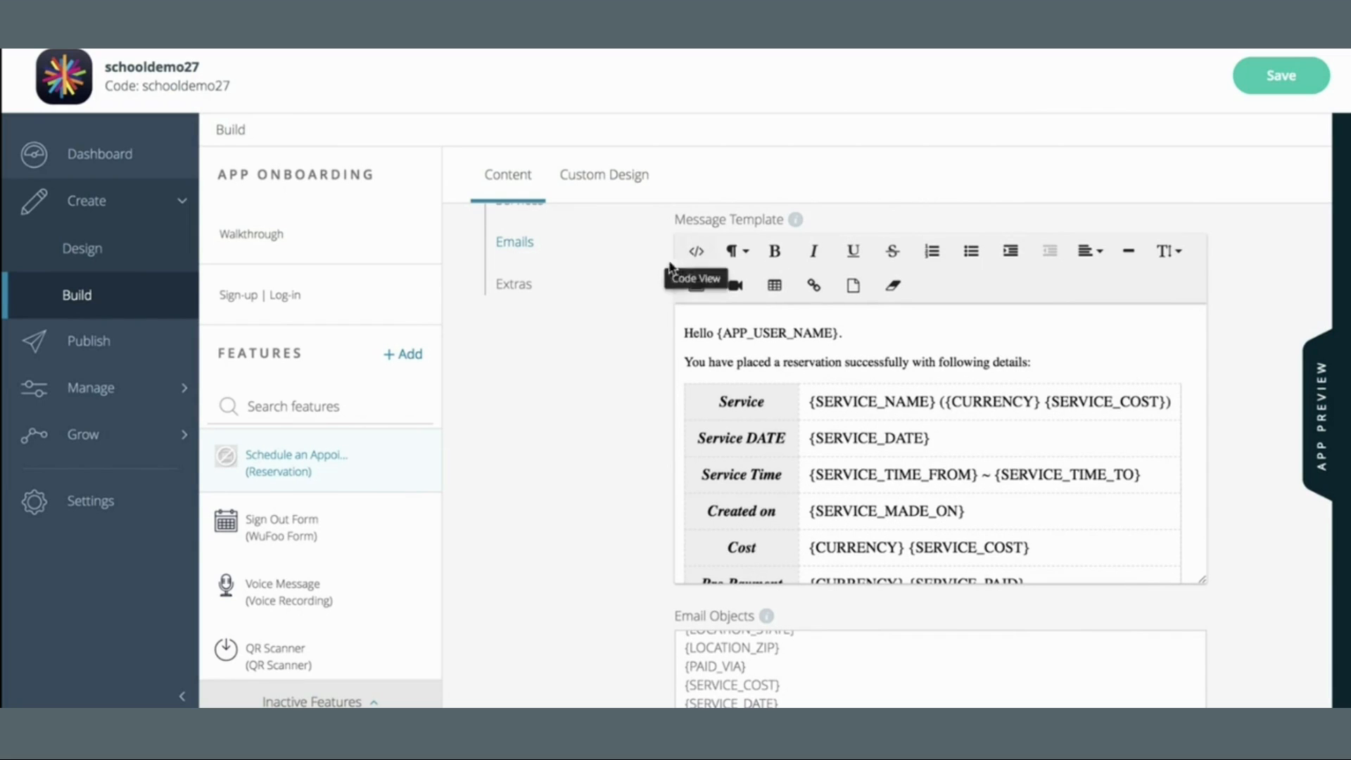
left_click(686, 332)
key("Return")
key("Up")
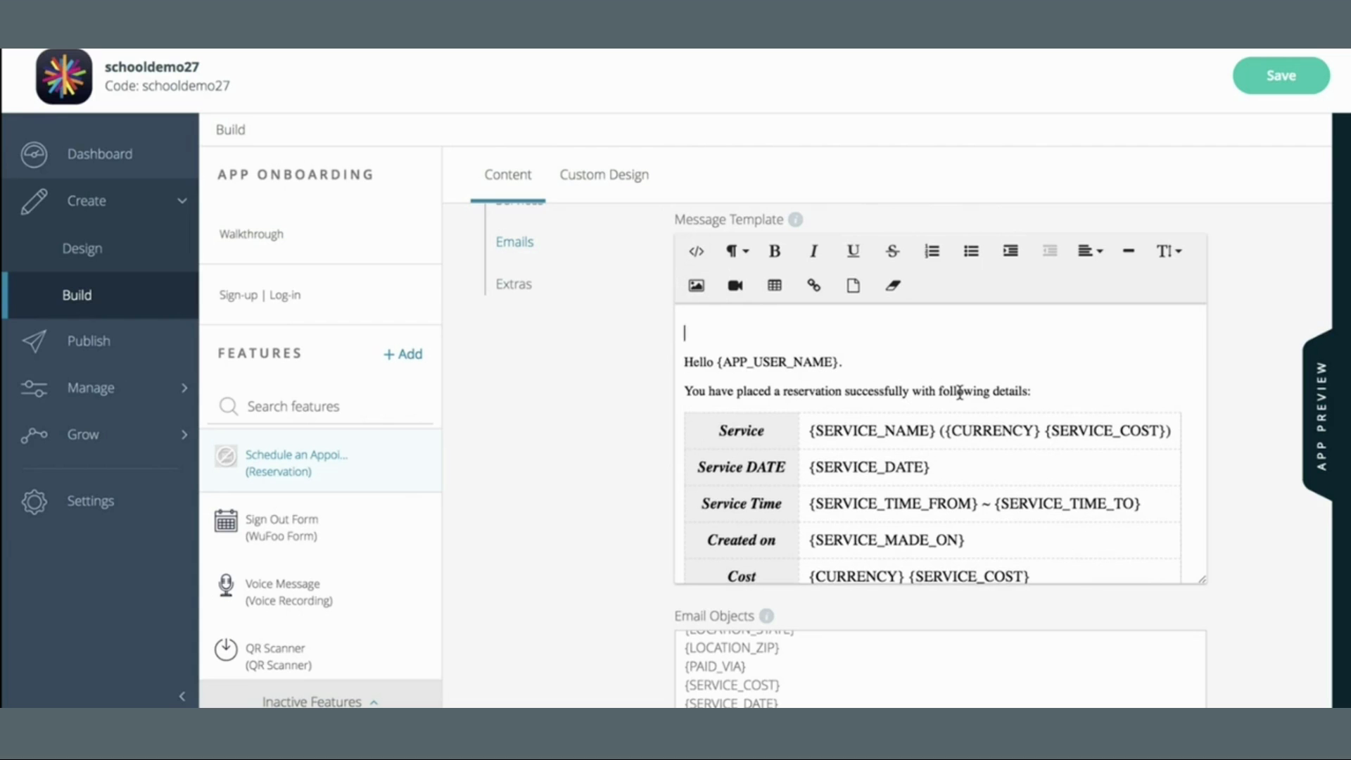
- Examine the reservation feature's Extras: the Google Calendar import instructions, Thermal Printer settings and Google Cloud Print section
scroll(617, 392, "down", 5)
scroll(617, 392, "down", 8)
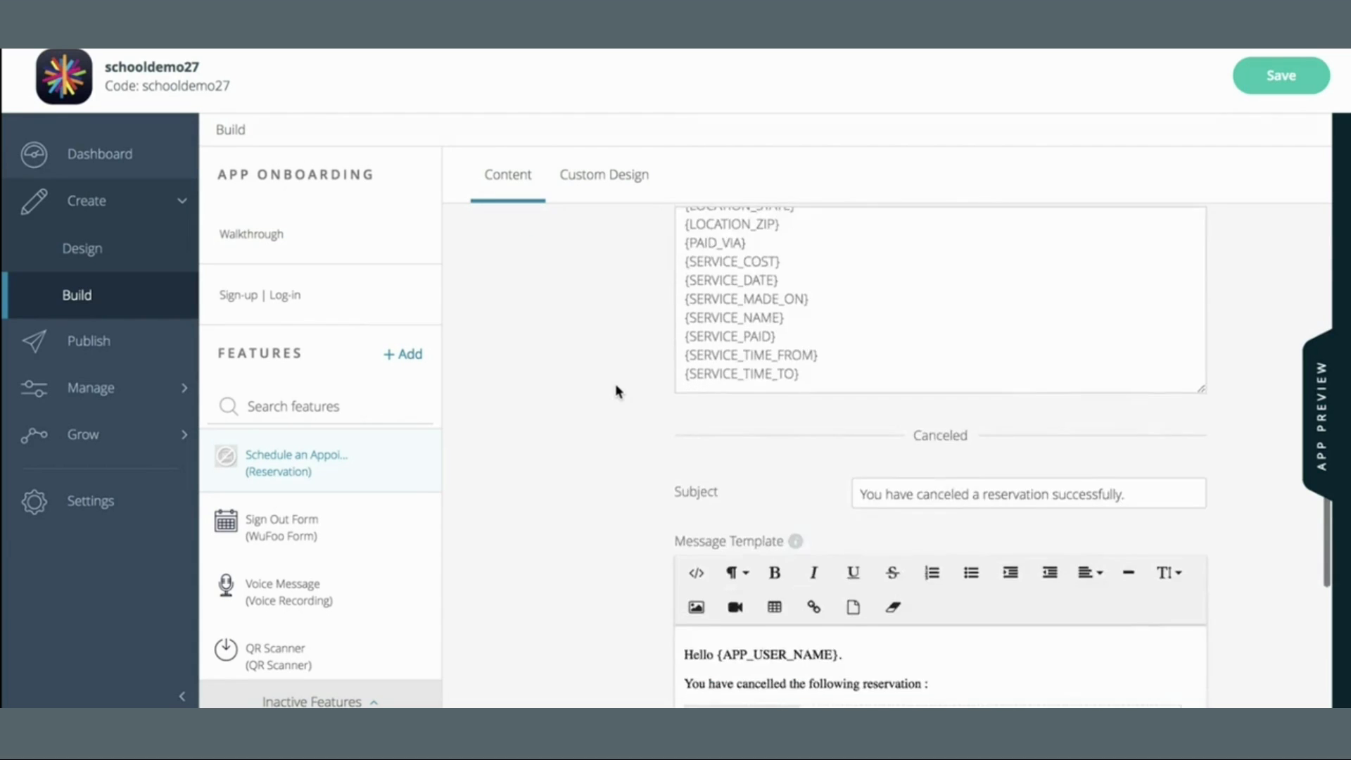
scroll(617, 391, "up", 20)
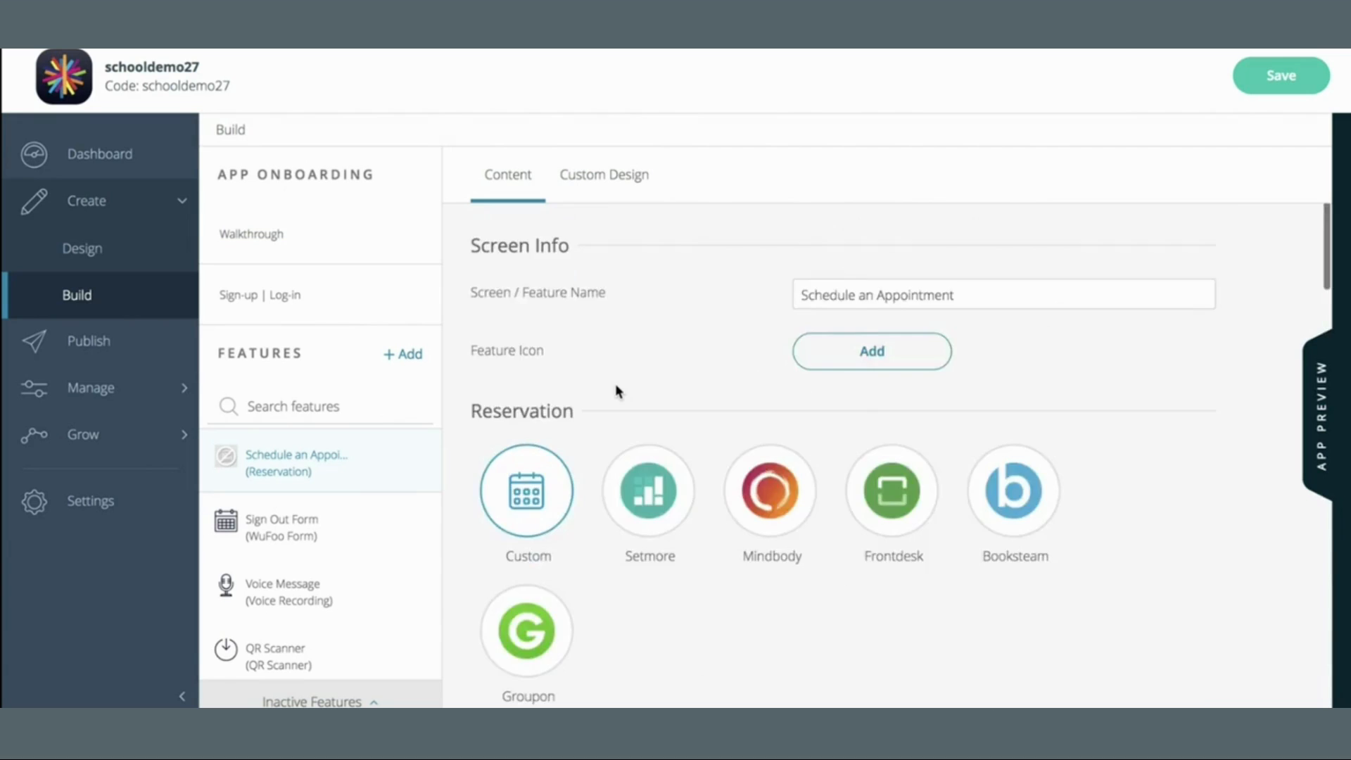
scroll(617, 392, "down", 15)
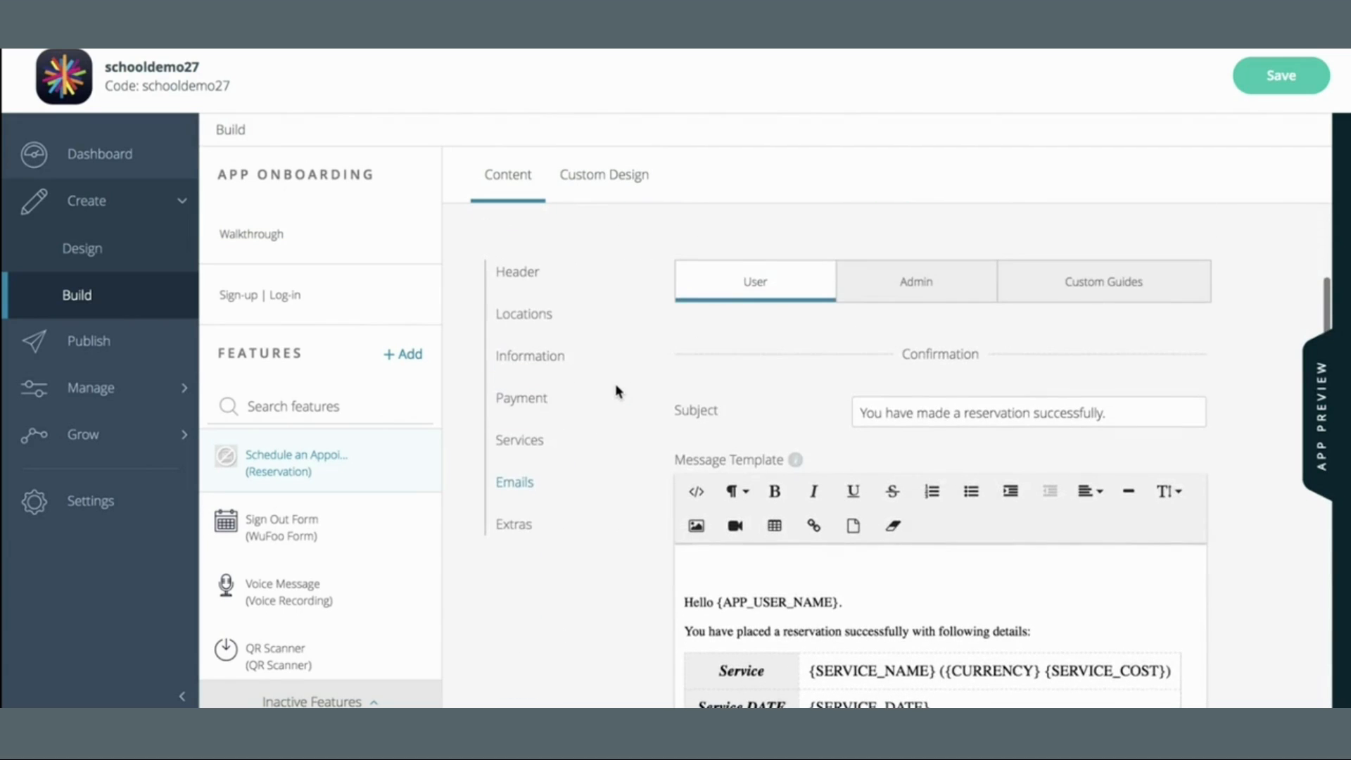
left_click(524, 524)
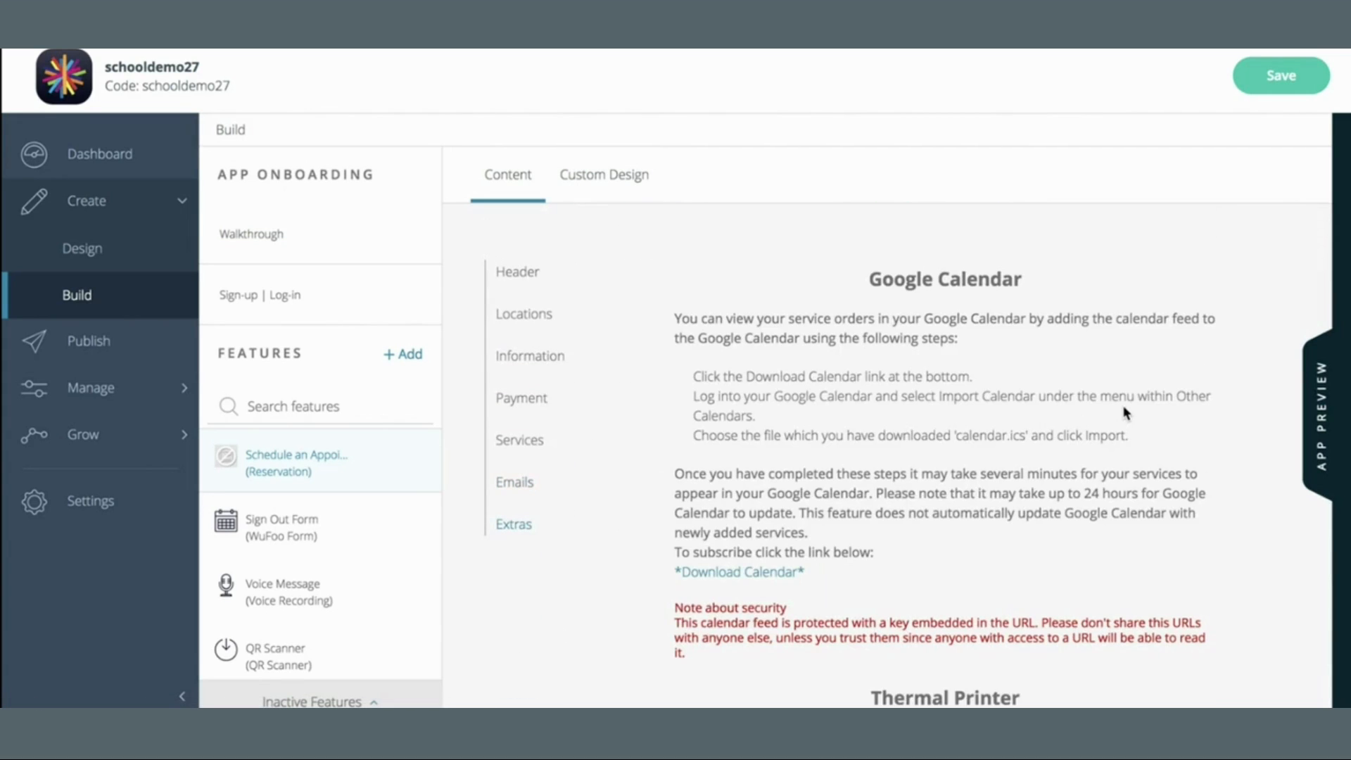
scroll(1124, 408, "down", 5)
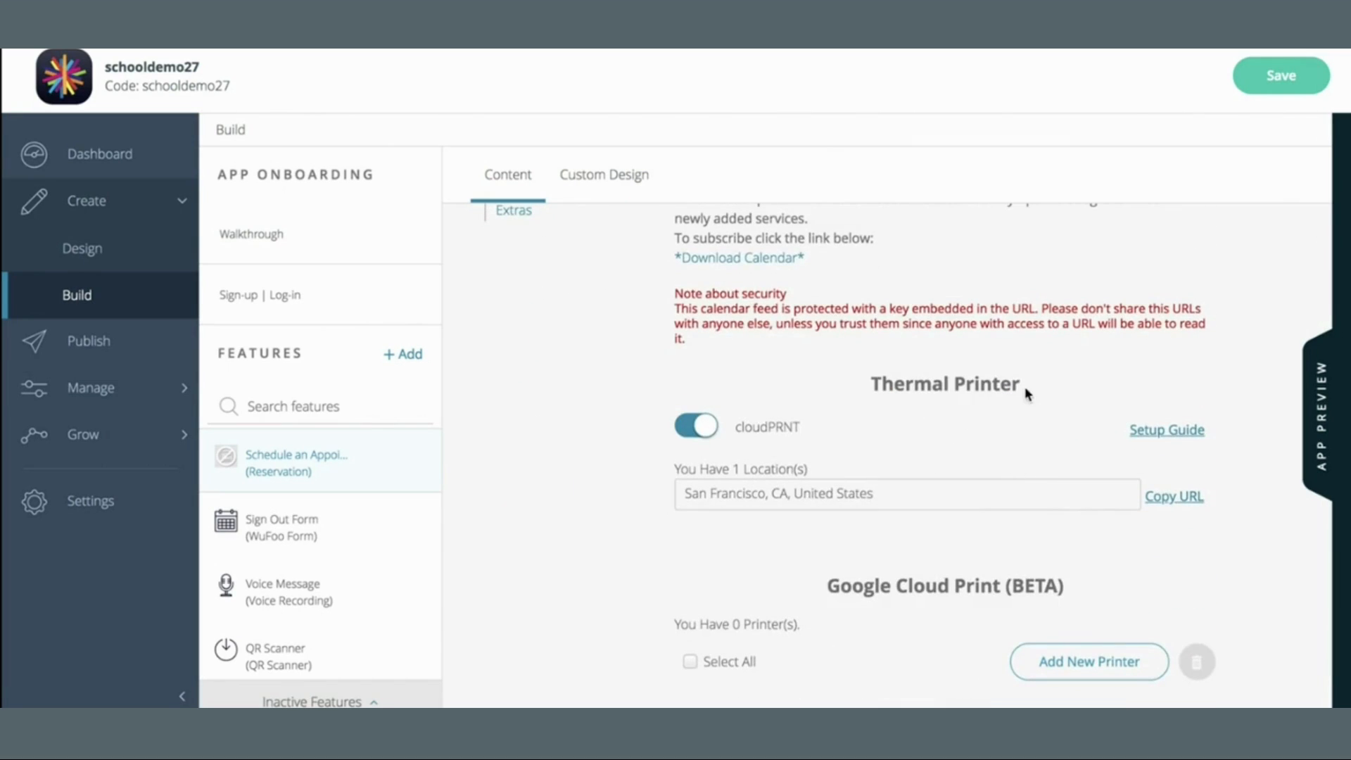
scroll(1027, 392, "down", 2)
scroll(963, 548, "up", 3)
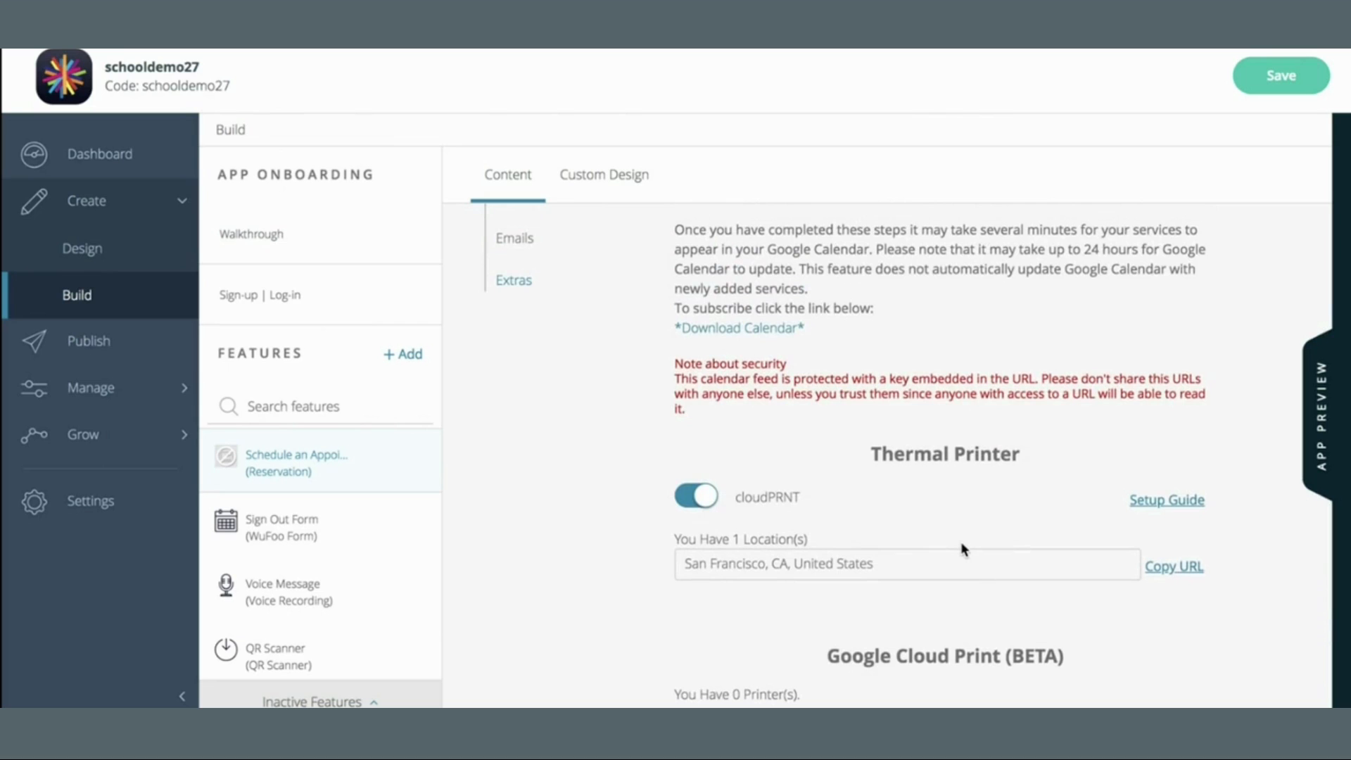
scroll(963, 548, "up", 4)
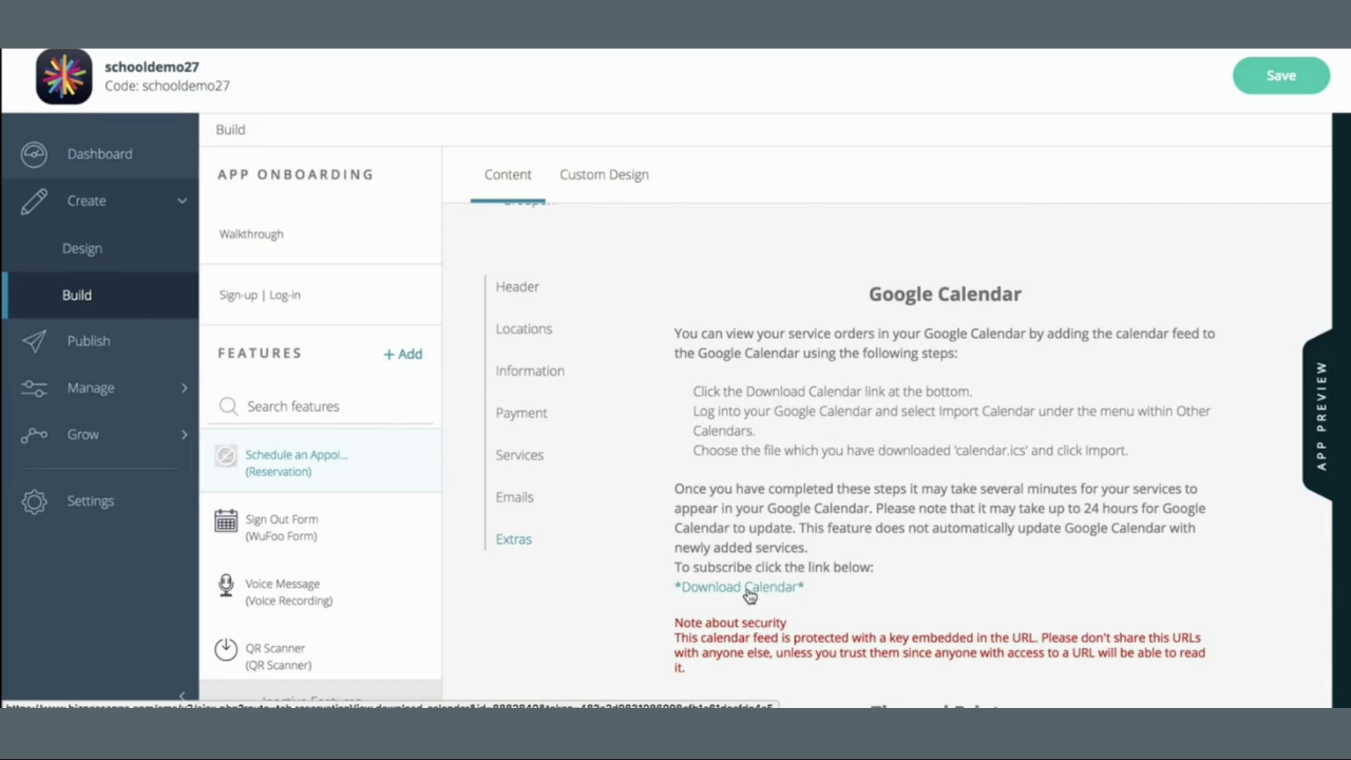
- Save the reservation feature's changes and leave the Build page for the app's Transactions
left_click(1289, 79)
left_click(146, 393)
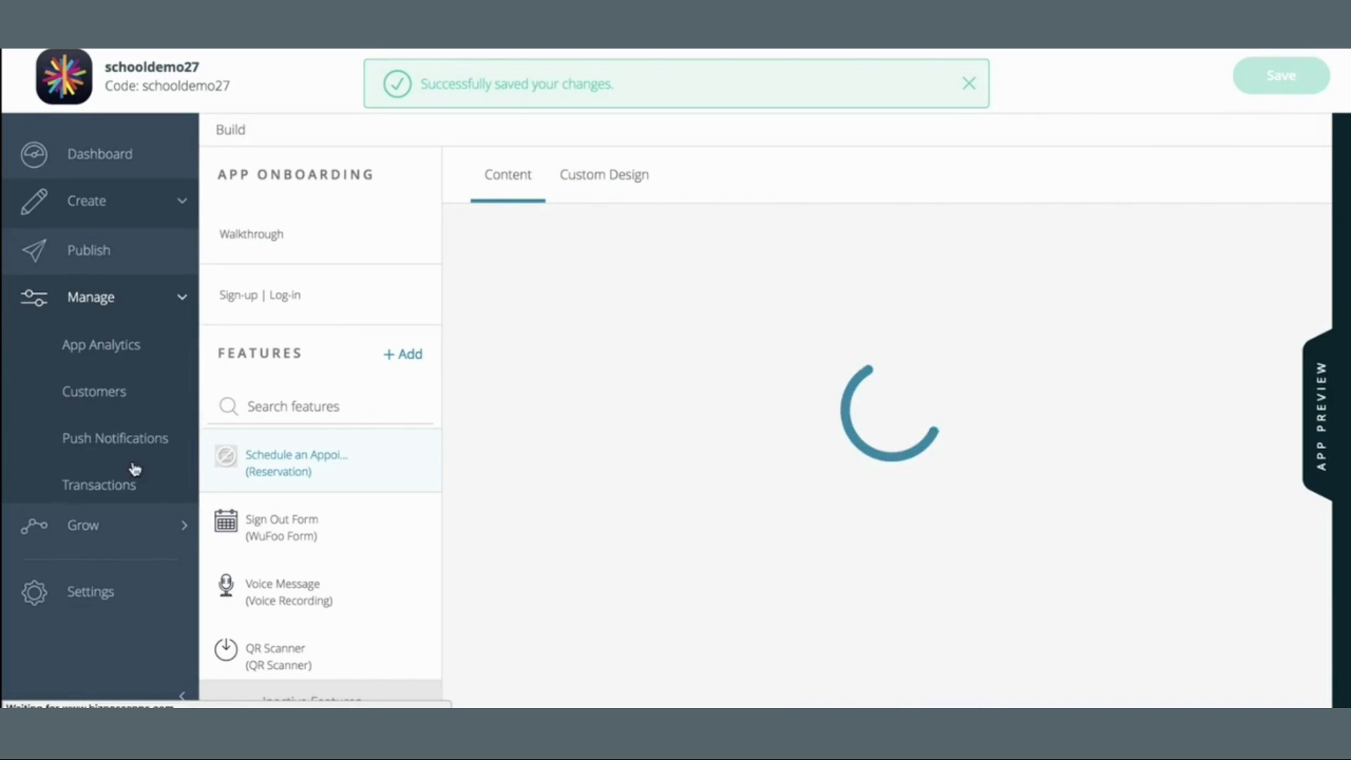
left_click(125, 484)
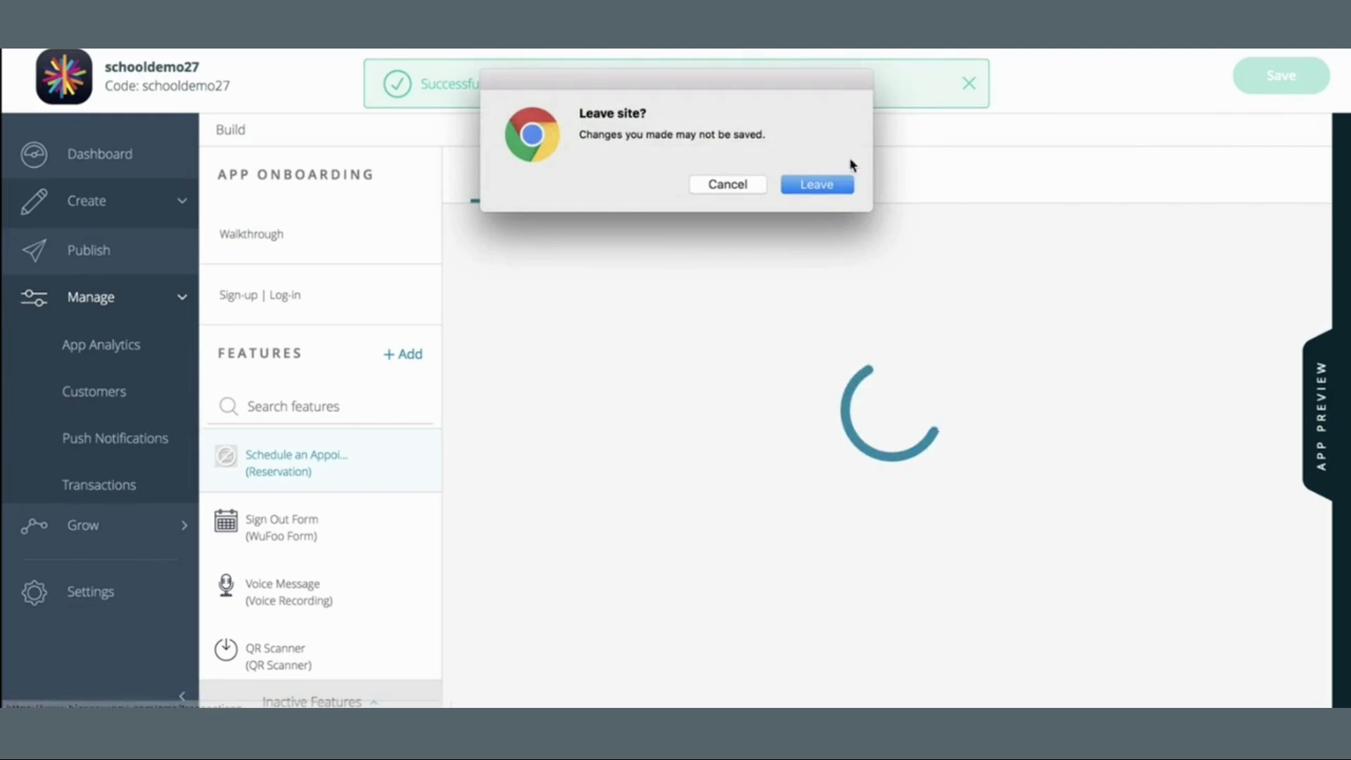
left_click(830, 184)
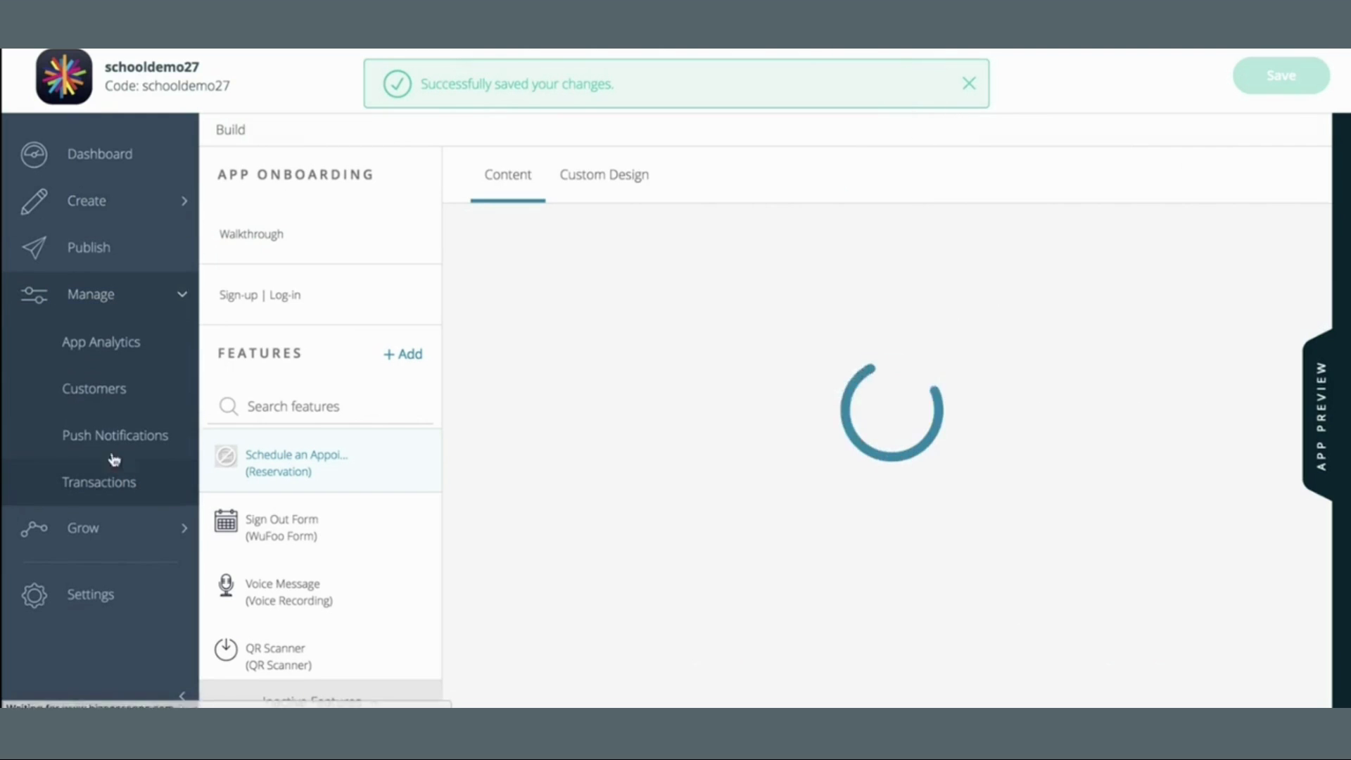